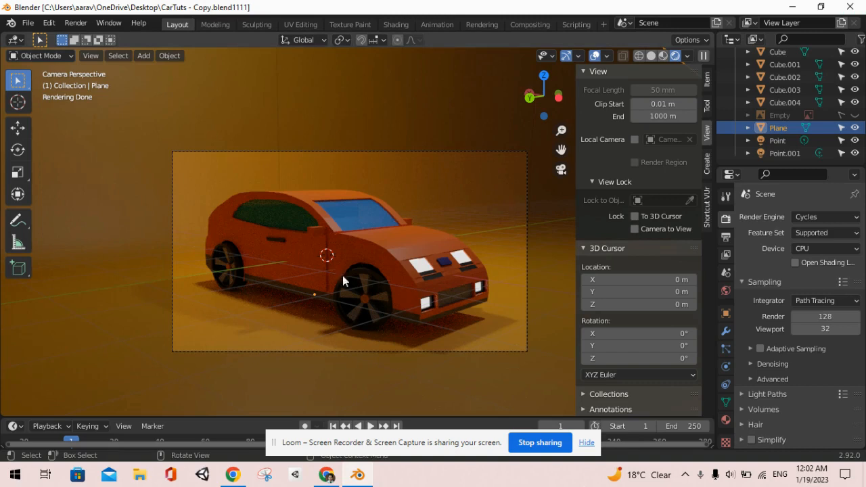
- Close the open car copy and open CarTuts.blend1111 from the desktop in Blender
click(585, 442)
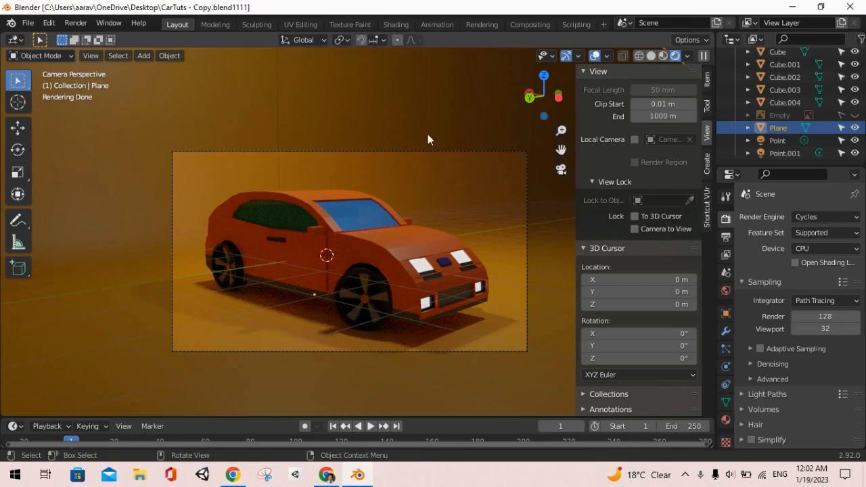
click(850, 7)
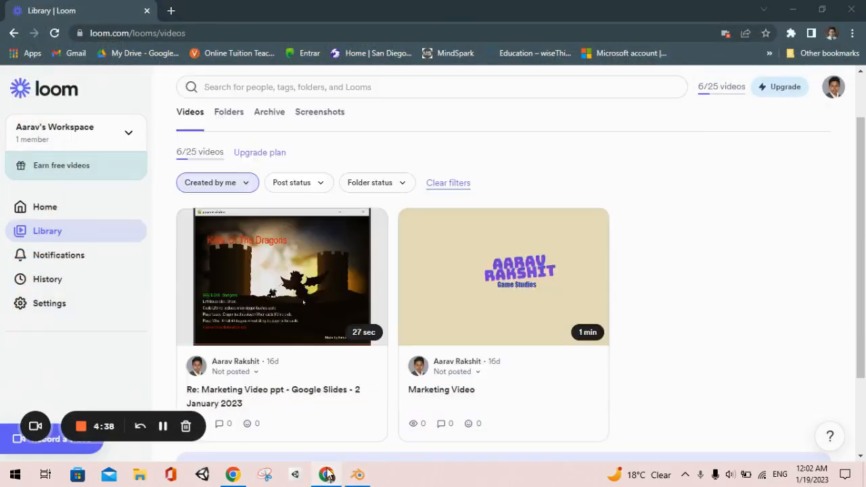
click(327, 474)
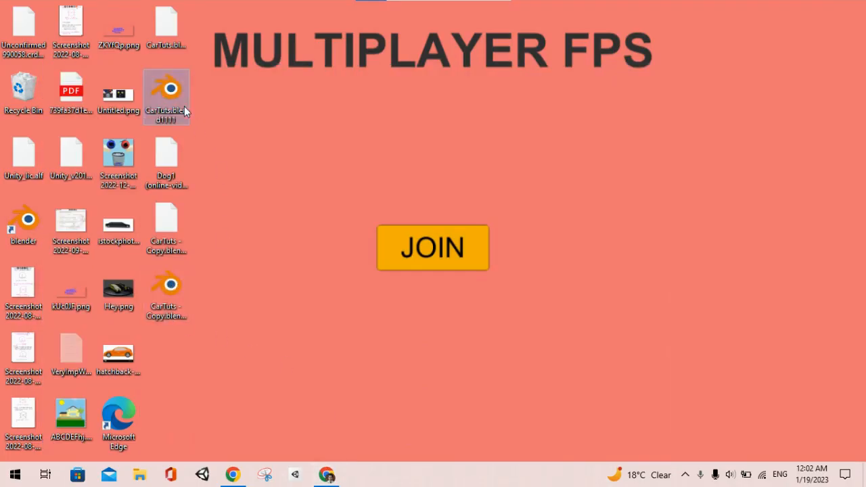
double_click(169, 92)
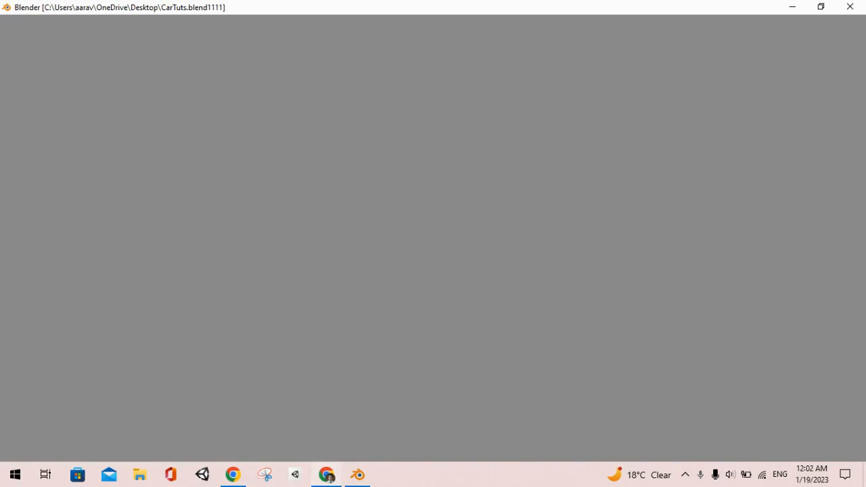
click(326, 474)
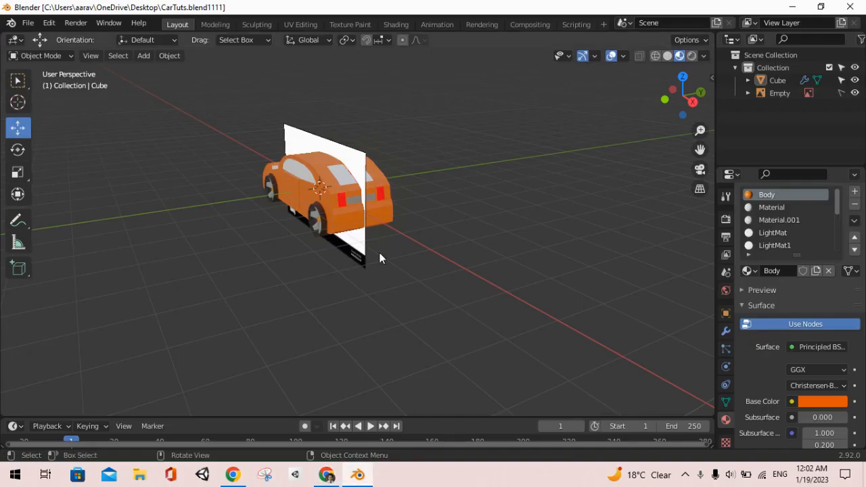
- Select the car body and enter Edit Mode with its side door in view
middle_drag(379, 253, 607, 246)
scroll(403, 284, up, 4)
middle_drag(397, 324, 313, 300)
scroll(325, 305, up, 3)
middle_drag(412, 333, 334, 203)
click(334, 178)
scroll(366, 221, down, 6)
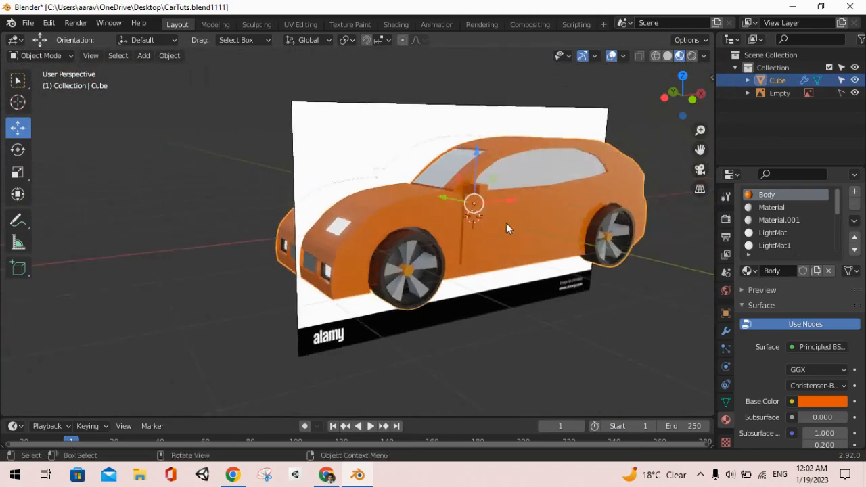
scroll(503, 219, up, 3)
shift+middle_drag(531, 201, 491, 227)
scroll(470, 252, up, 1)
middle_drag(470, 255, 419, 245)
key(Tab)
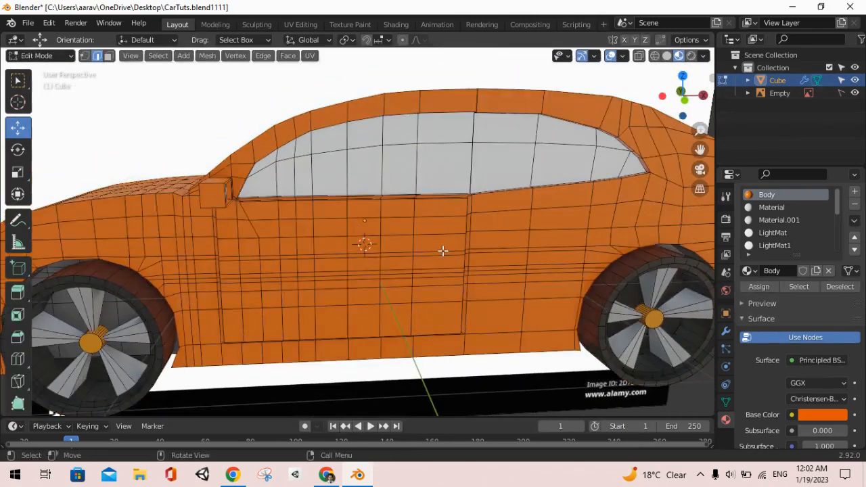
scroll(385, 223, up, 4)
scroll(380, 215, up, 1)
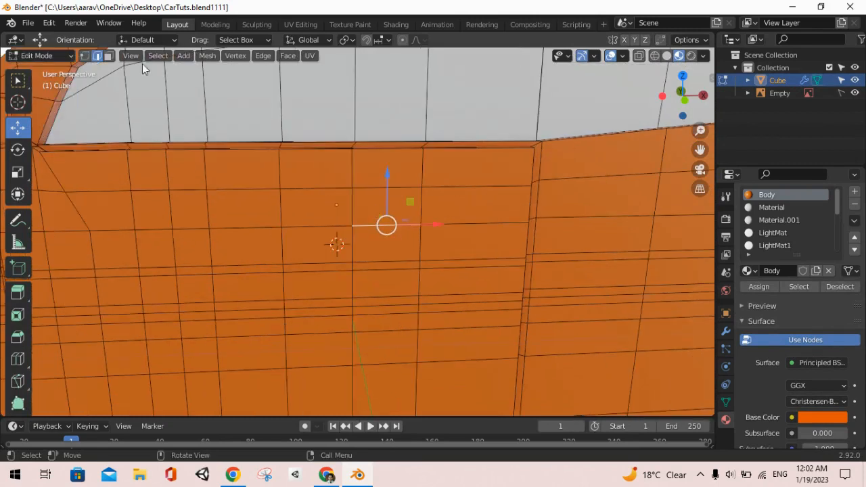
click(107, 56)
click(349, 210)
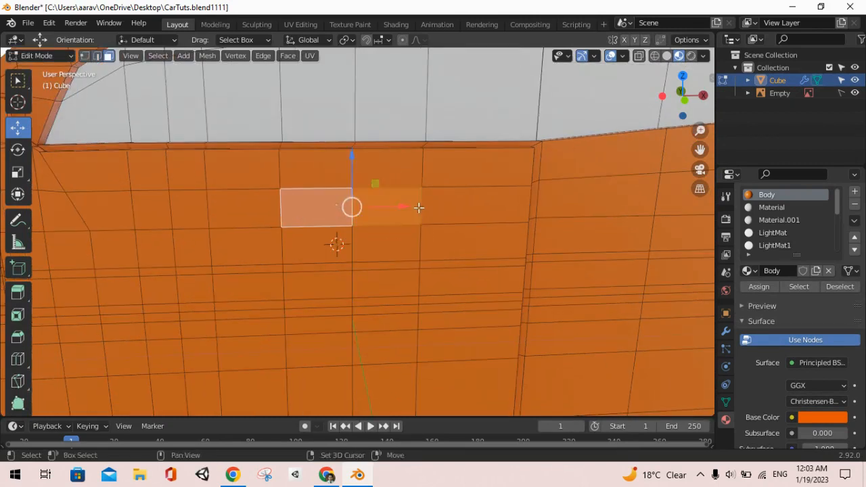
scroll(402, 208, down, 5)
scroll(448, 209, up, 6)
shift+click(353, 198)
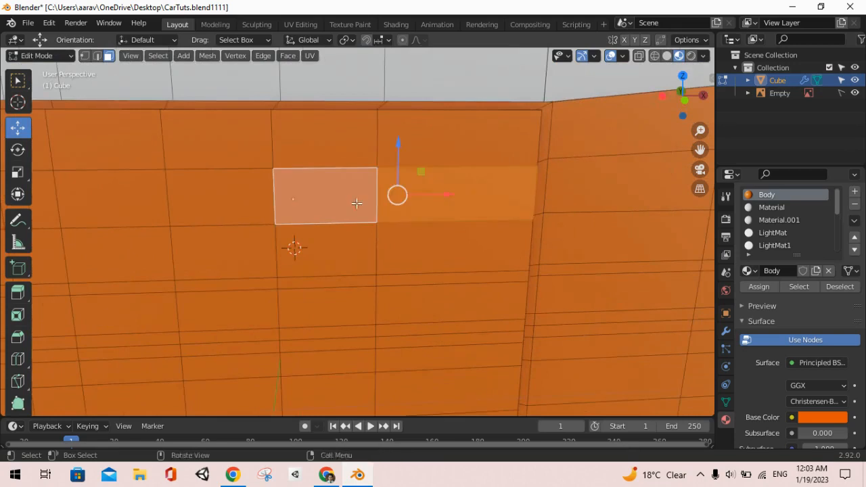
scroll(379, 203, down, 3)
scroll(419, 210, up, 3)
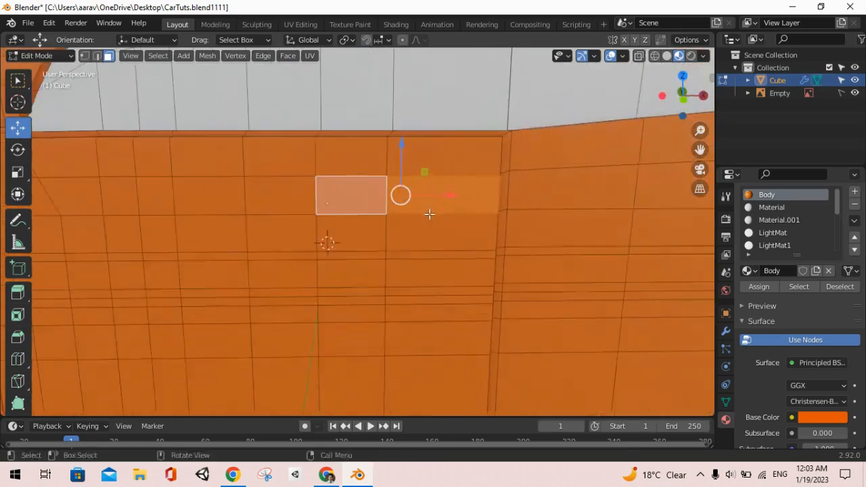
scroll(429, 212, down, 3)
middle_drag(411, 157, 465, 180)
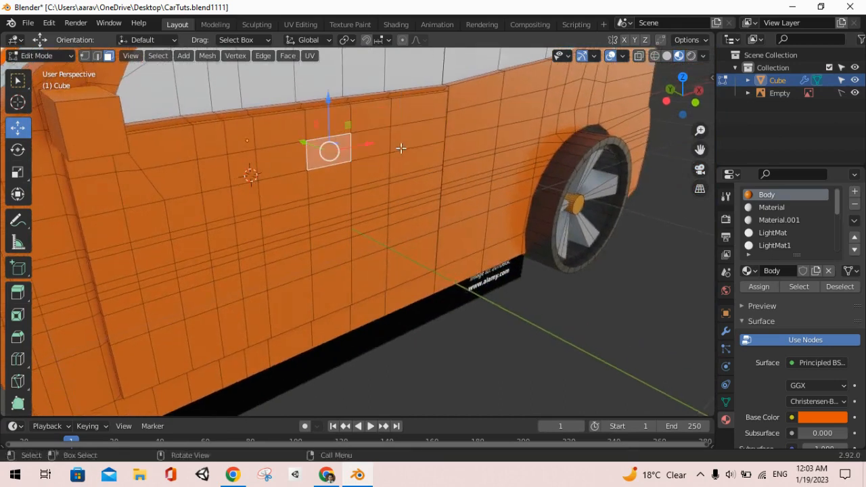
scroll(387, 147, up, 4)
click(440, 127)
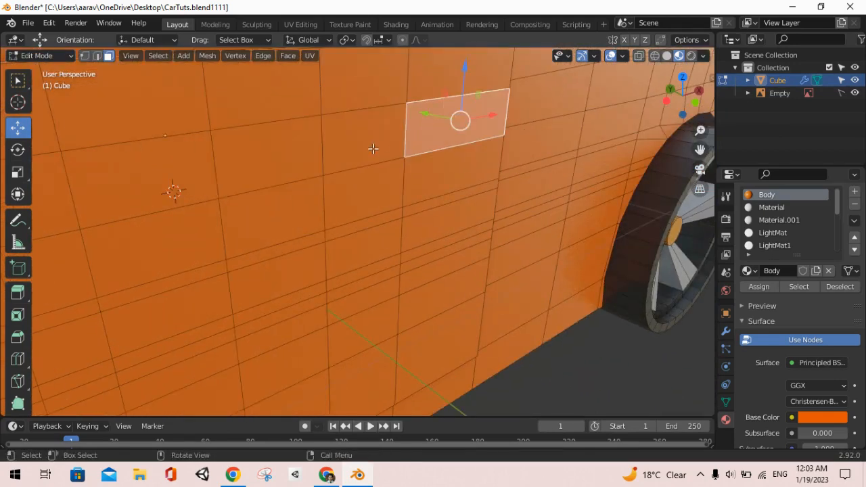
scroll(365, 156, down, 3)
click(367, 154)
- Add a vertical loop cut through the side door, slid close to the door's rear edge
middle_drag(367, 154, 440, 125)
key(ctrl+r)
click(442, 97)
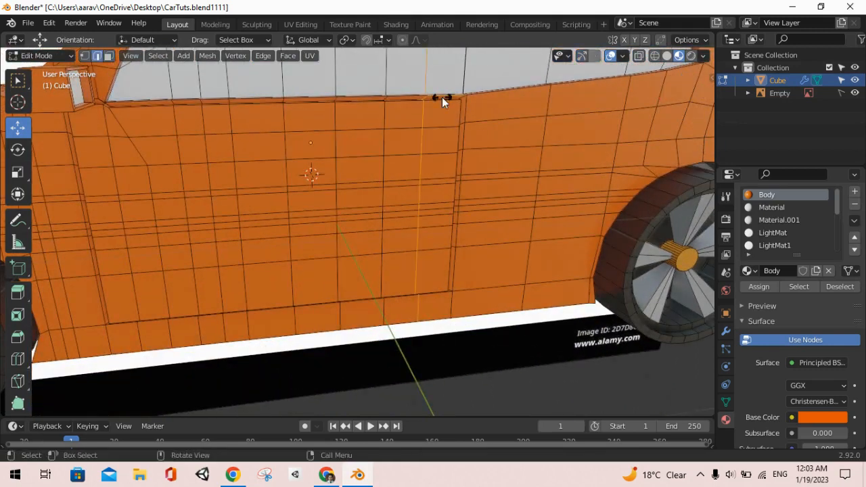
click(457, 103)
scroll(409, 144, up, 3)
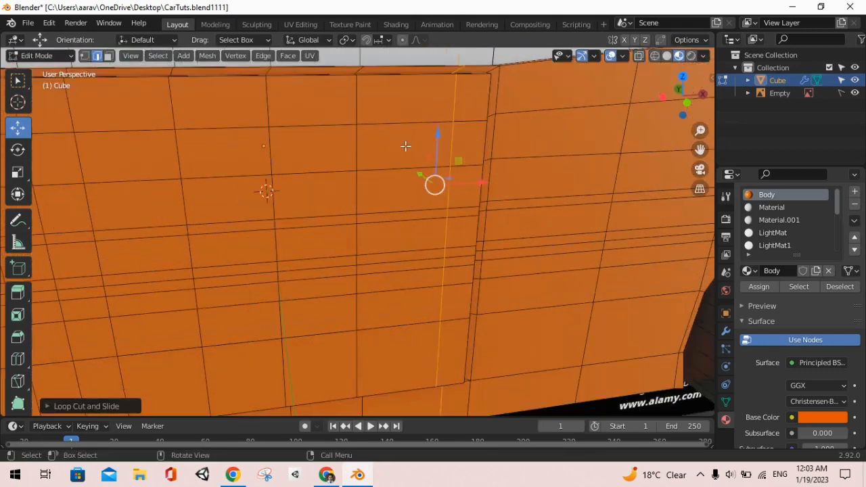
- Extrude two adjacent faces below the side window outward as a door handle and check it in Object Mode
click(108, 55)
click(403, 144)
shift+click(314, 149)
middle_drag(313, 149, 467, 188)
key(e)
click(469, 193)
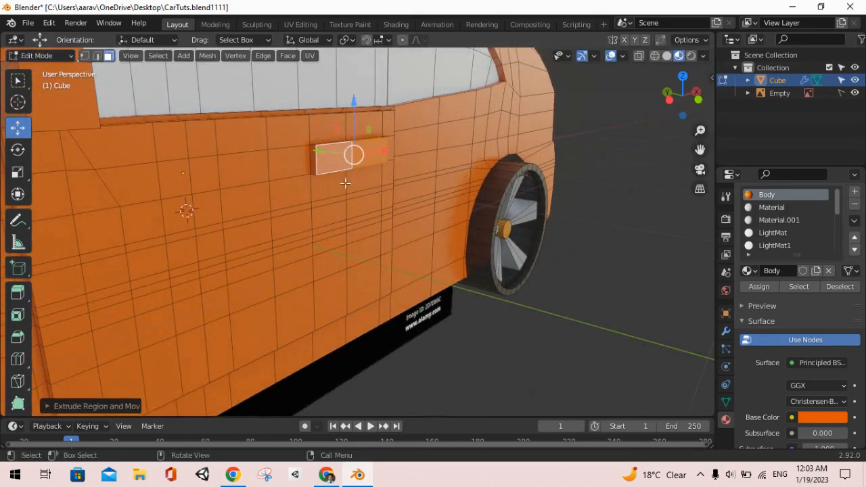
scroll(338, 189, down, 4)
key(Tab)
middle_drag(319, 206, 289, 173)
key(Tab)
scroll(327, 219, up, 5)
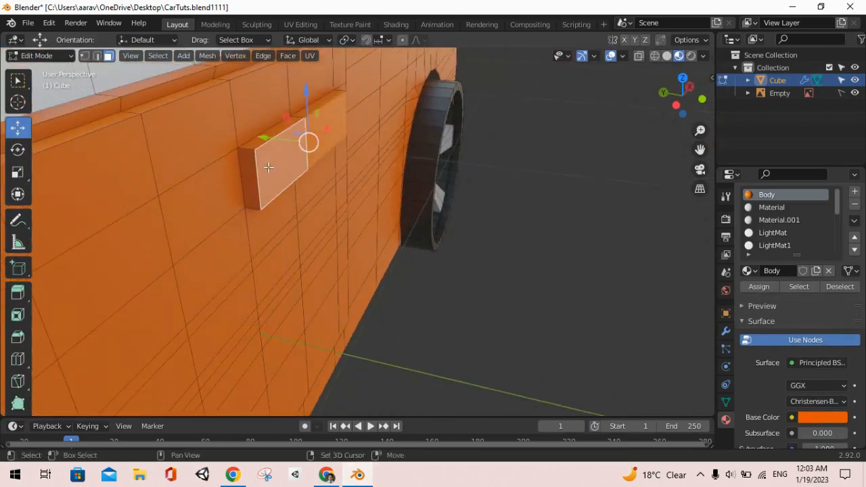
- Start the Shortcut VUr display of keys and mouse actions
scroll(259, 167, up, 2)
key(n)
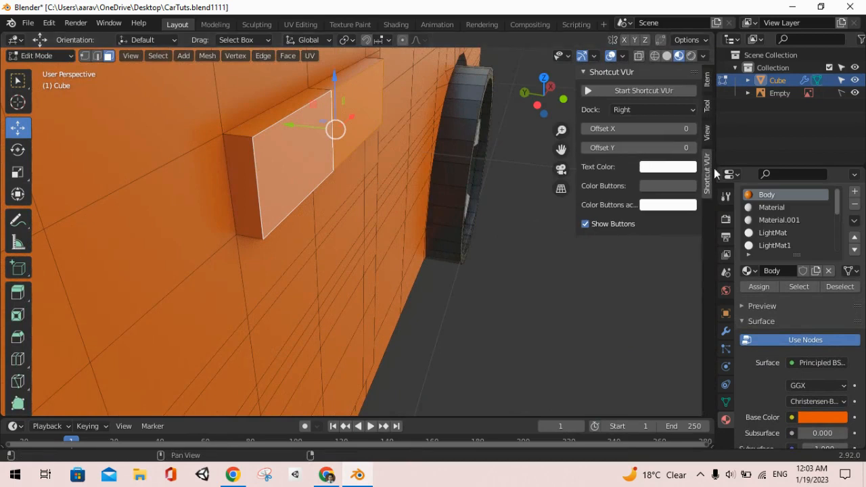
click(626, 90)
key(n)
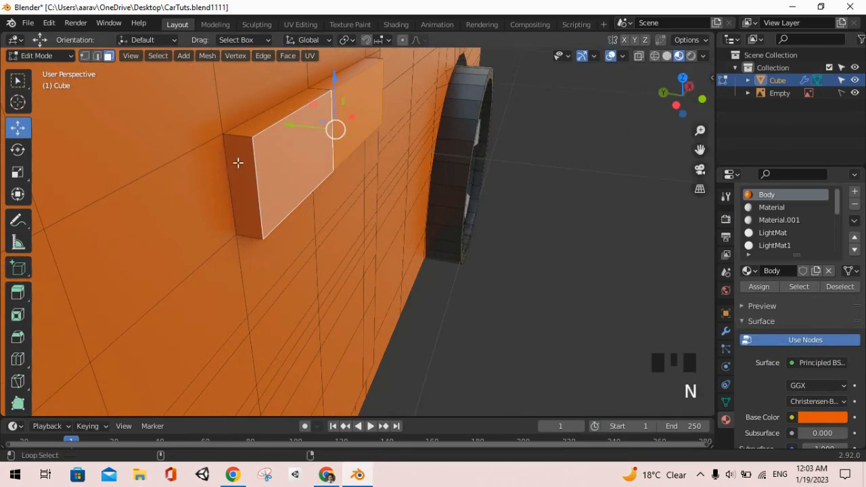
- Assign the black Material.003 to the faces of the extruded door handle and save the file
alt+shift+click(239, 163)
click(250, 159)
shift+click(270, 122)
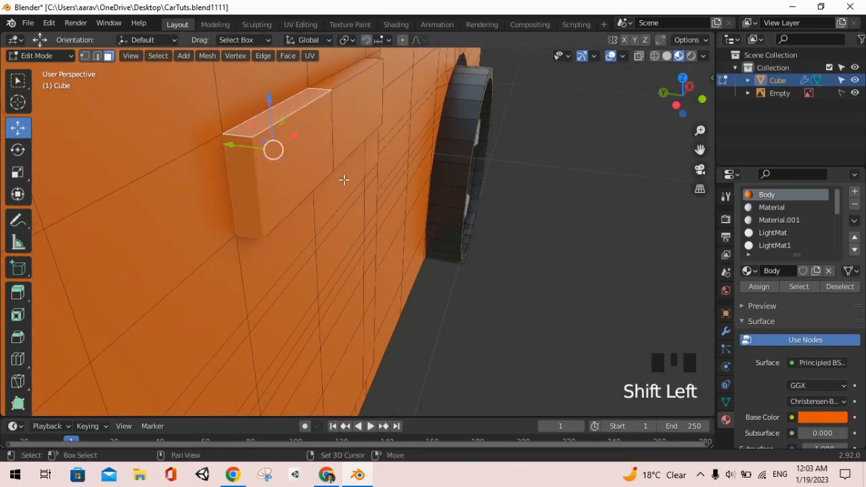
middle_drag(271, 121, 271, 136)
shift+click(288, 210)
shift+click(452, 198)
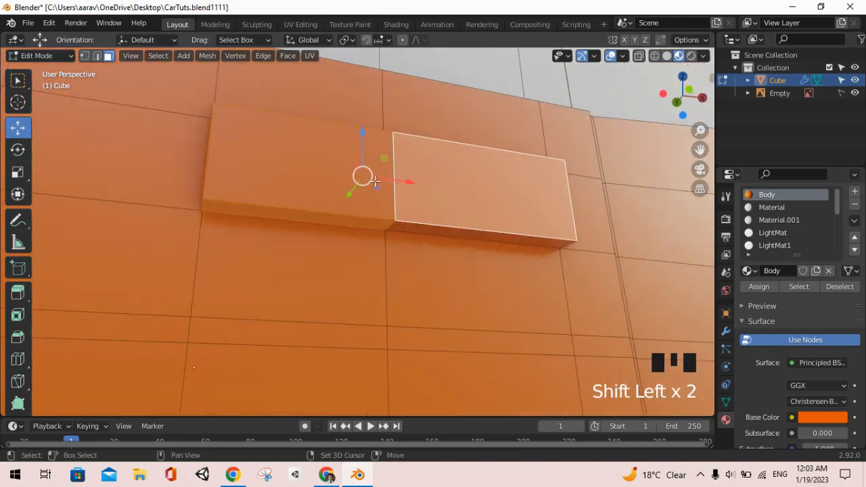
shift+click(365, 191)
middle_drag(551, 222, 443, 273)
shift+click(454, 224)
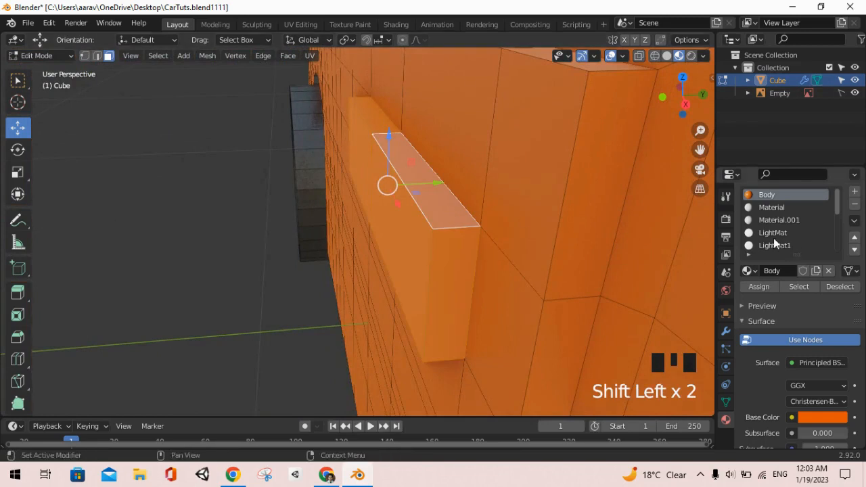
scroll(773, 237, down, 4)
middle_drag(593, 245, 580, 257)
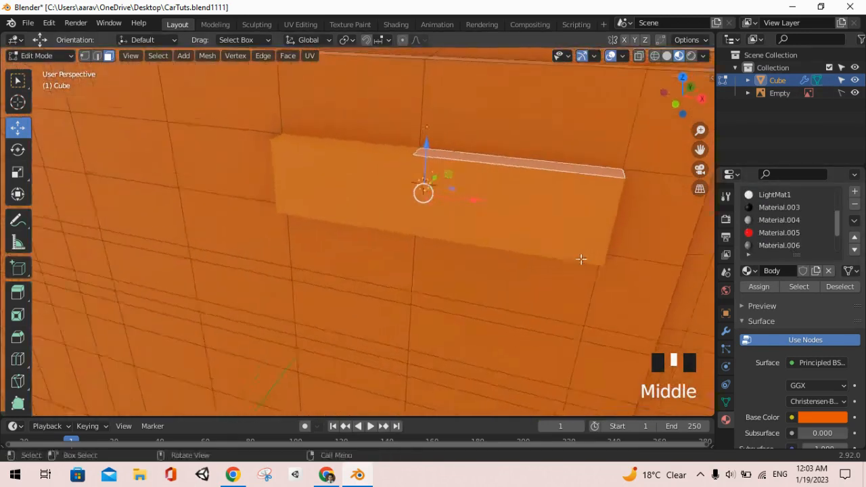
scroll(554, 266, down, 6)
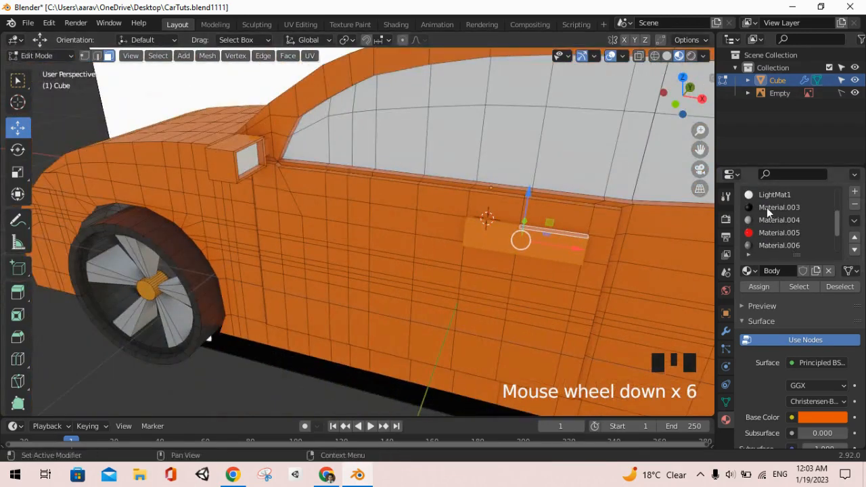
click(766, 208)
click(760, 286)
key(Tab)
scroll(467, 264, down, 2)
middle_drag(465, 269, 526, 290)
key(ctrl+s)
- Assign the black Material.003 to the lower faces of the headlight recess and the two faces directly beneath it
key(Tab)
scroll(486, 294, up, 6)
click(427, 279)
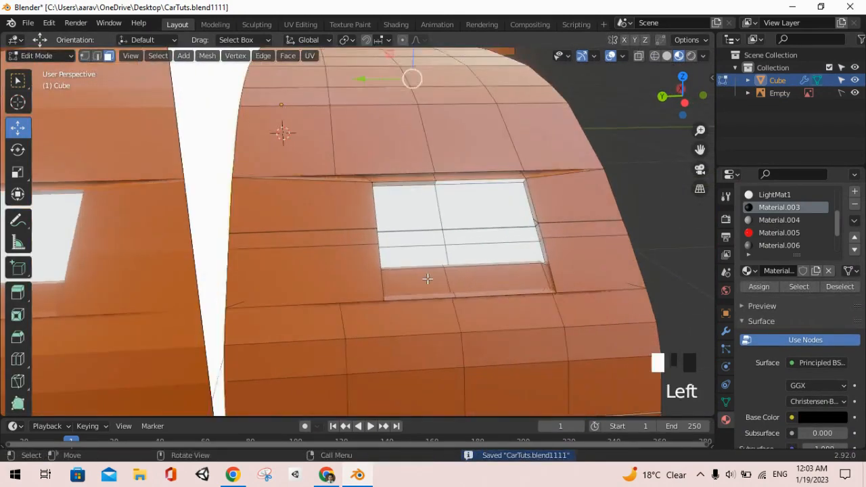
scroll(427, 279, up, 3)
click(518, 288)
middle_drag(518, 288, 376, 270)
shift+middle_drag(602, 250, 534, 255)
middle_drag(535, 255, 589, 257)
scroll(514, 240, up, 3)
click(520, 241)
key(ctrl+z)
scroll(533, 247, down, 2)
shift+click(483, 253)
scroll(539, 267, down, 2)
shift+middle_drag(539, 267, 406, 274)
scroll(405, 274, down, 2)
scroll(790, 237, down, 5)
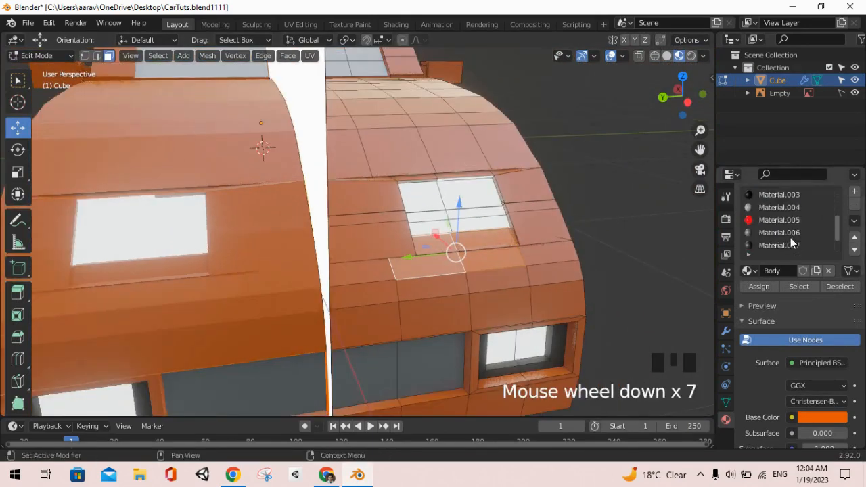
click(777, 207)
click(758, 286)
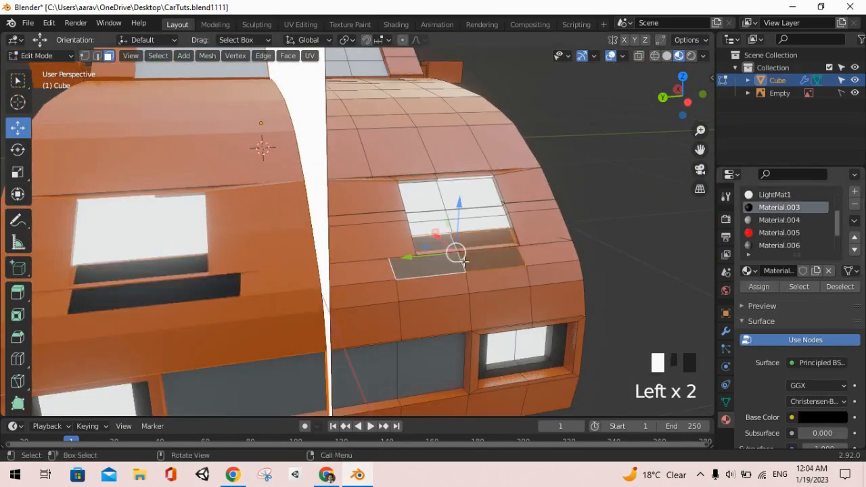
- Return to Object Mode, check the front of the car around the headlights, and save the file
key(Tab)
scroll(459, 274, down, 2)
middle_drag(458, 269, 472, 252)
scroll(503, 272, down, 1)
key(ctrl+s)
scroll(469, 266, down, 2)
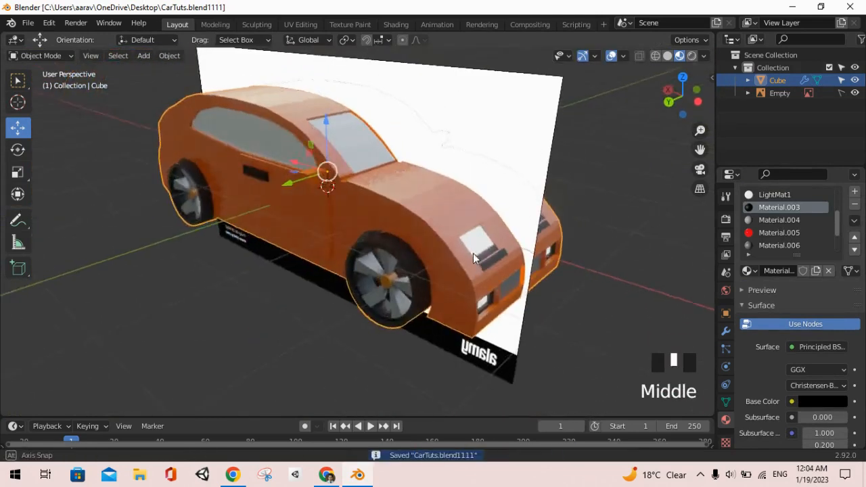
scroll(486, 243, up, 2)
scroll(482, 231, up, 3)
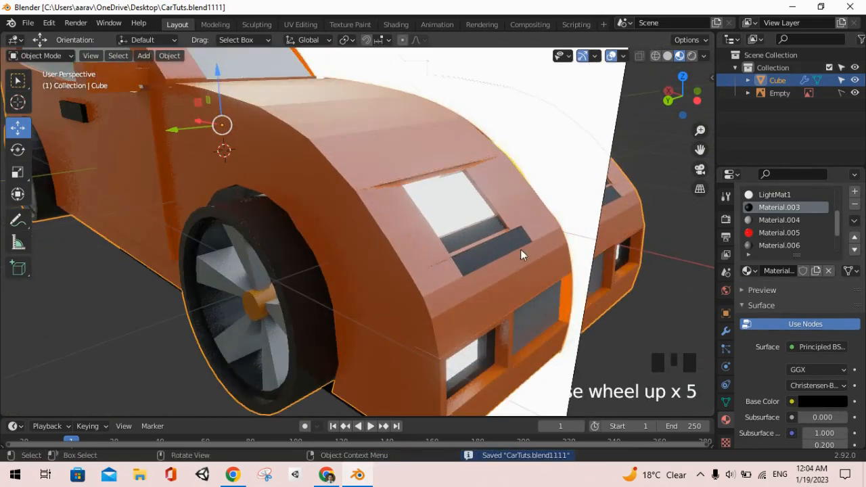
scroll(469, 270, down, 4)
middle_drag(469, 269, 450, 272)
scroll(438, 255, up, 7)
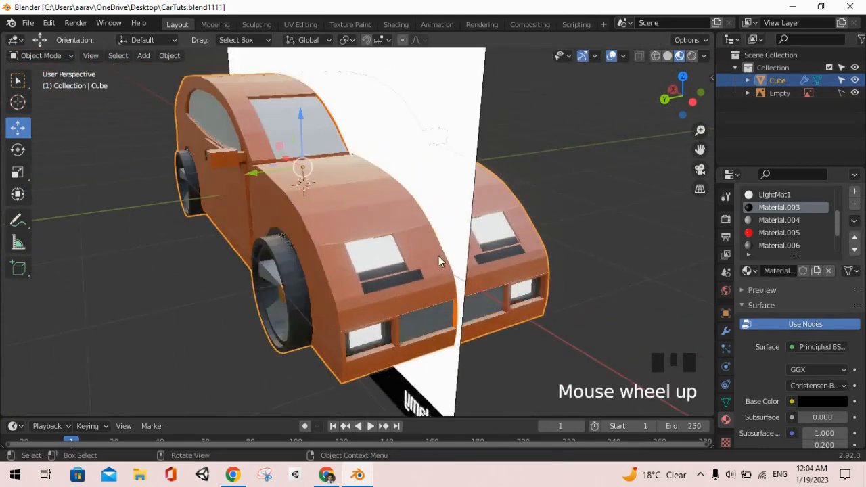
scroll(326, 315, down, 6)
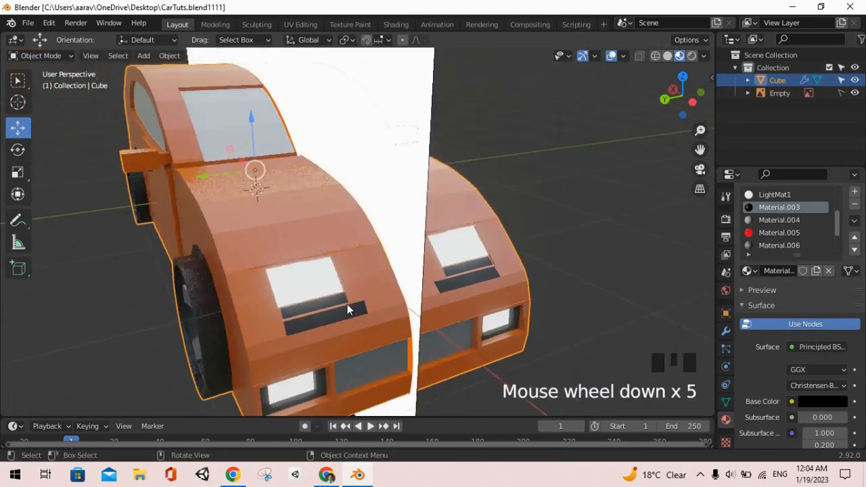
scroll(351, 305, down, 1)
key(ctrl+s)
- Enable Clipping in the car body's Mirror modifier from Edit Mode and save the file
shift+middle_drag(359, 296, 374, 315)
shift+scroll(374, 315, down, 1)
middle_drag(456, 328, 323, 278)
scroll(323, 277, up, 5)
middle_drag(301, 218, 281, 245)
key(Tab)
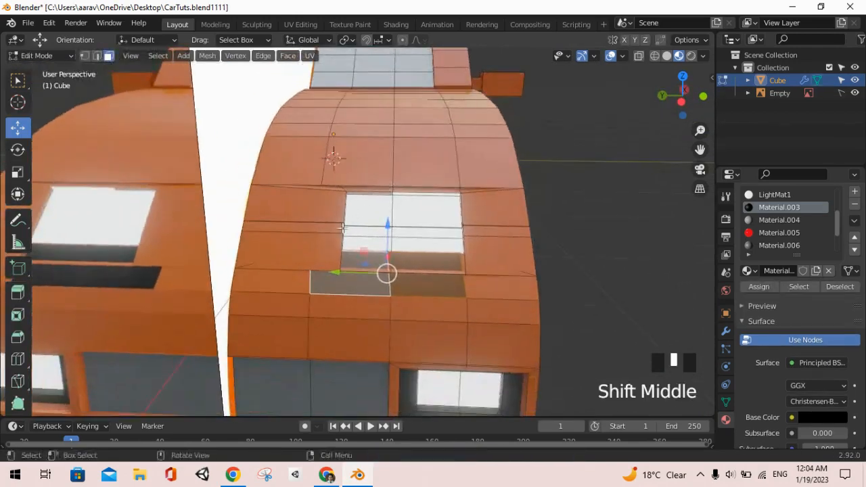
scroll(280, 244, up, 2)
click(281, 244)
click(668, 201)
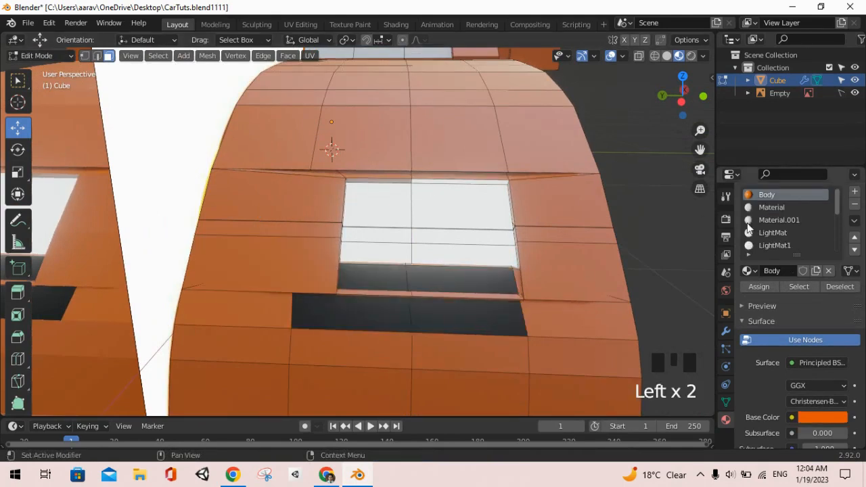
click(725, 330)
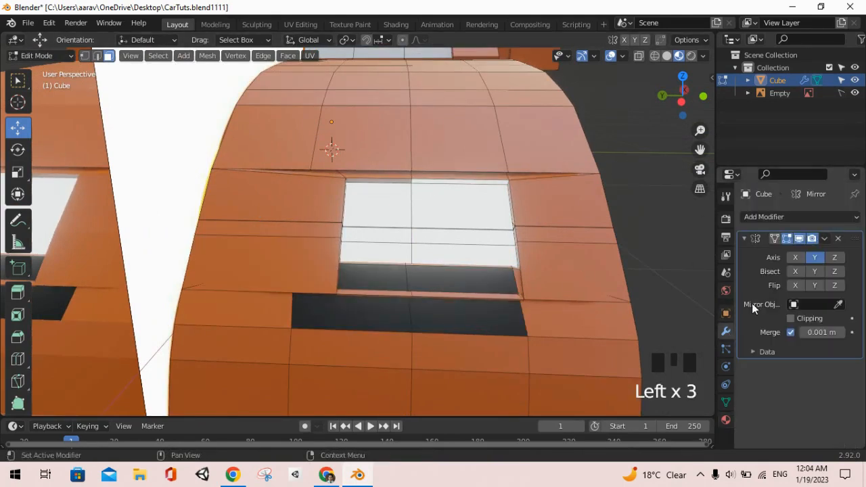
key(ctrl+s)
key(alt+Tab)
key(alt+Tab)
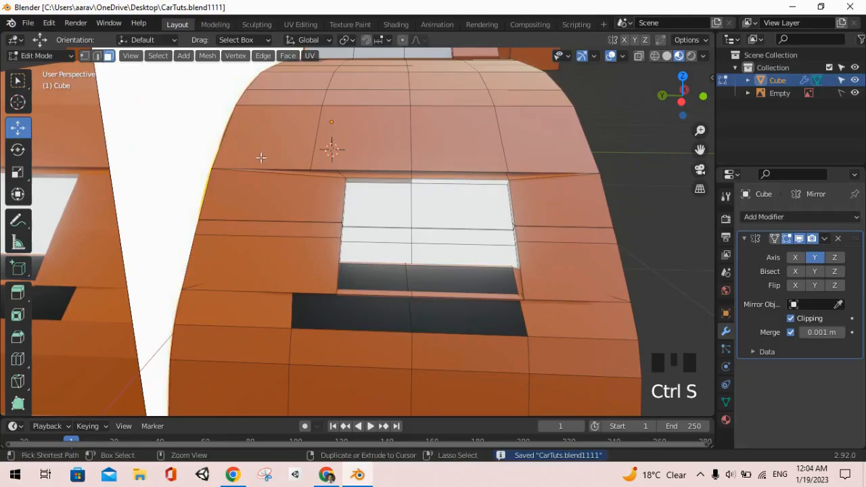
- Add a vertical loop cut through the car's front near the centre line, sliding it about 0.29
key(ctrl+r)
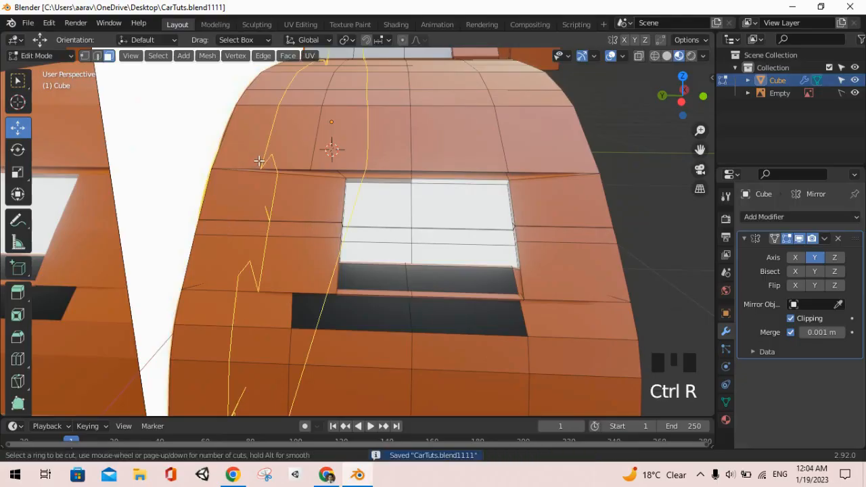
click(259, 161)
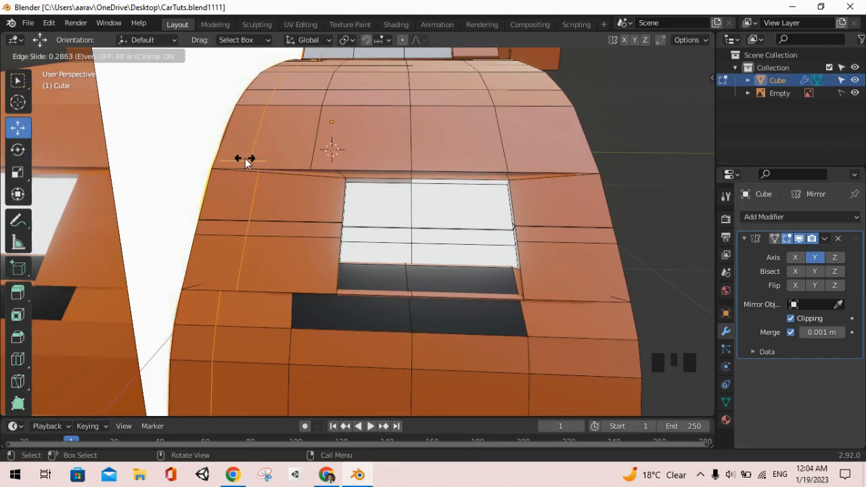
click(245, 158)
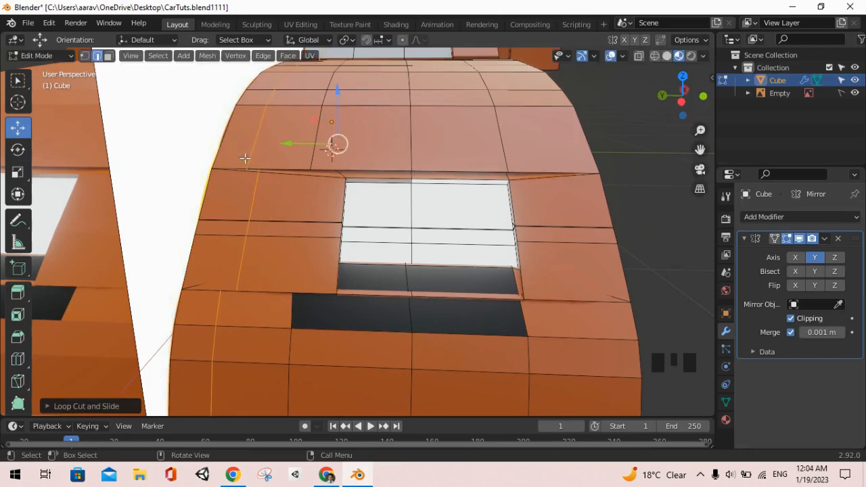
- Select the two faces beside the centre line between the upper headlights and extrude them outward about 0.025 m as a raised block
click(108, 55)
scroll(223, 242, up, 2)
click(200, 245)
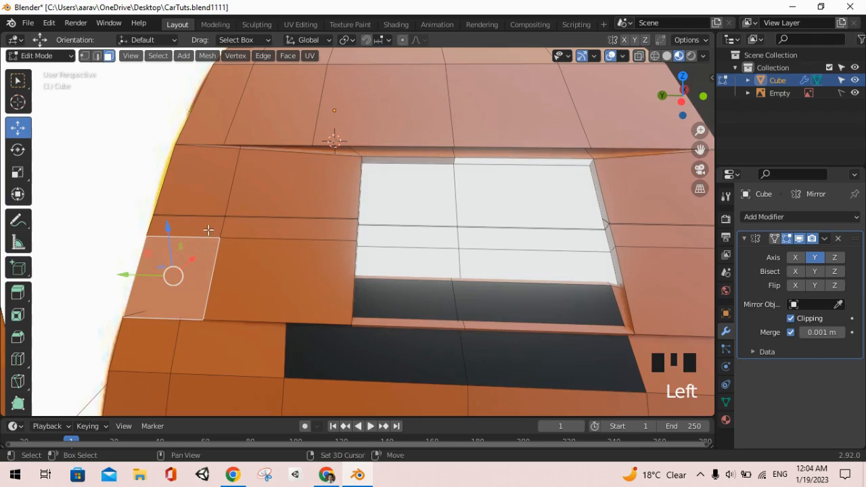
shift+click(236, 244)
middle_drag(242, 248, 198, 263)
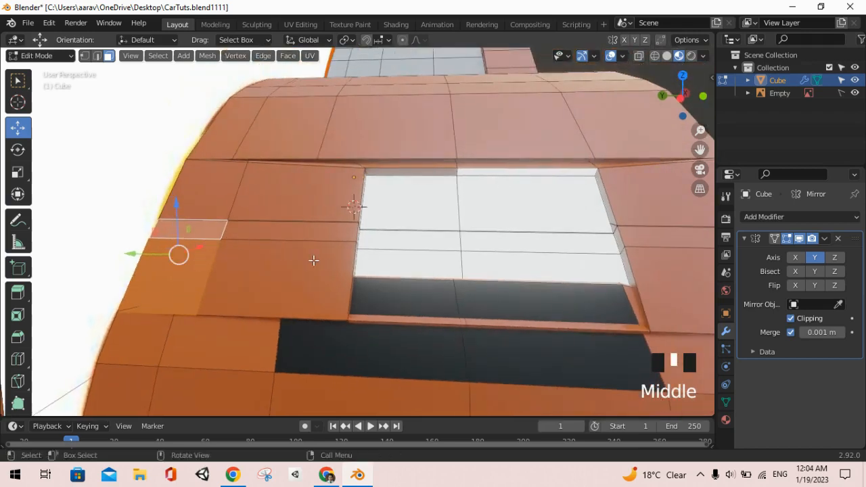
key(e)
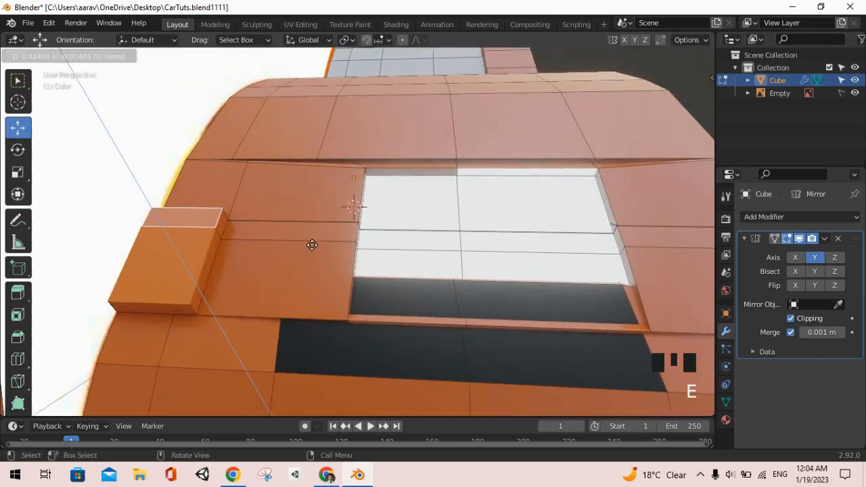
click(312, 246)
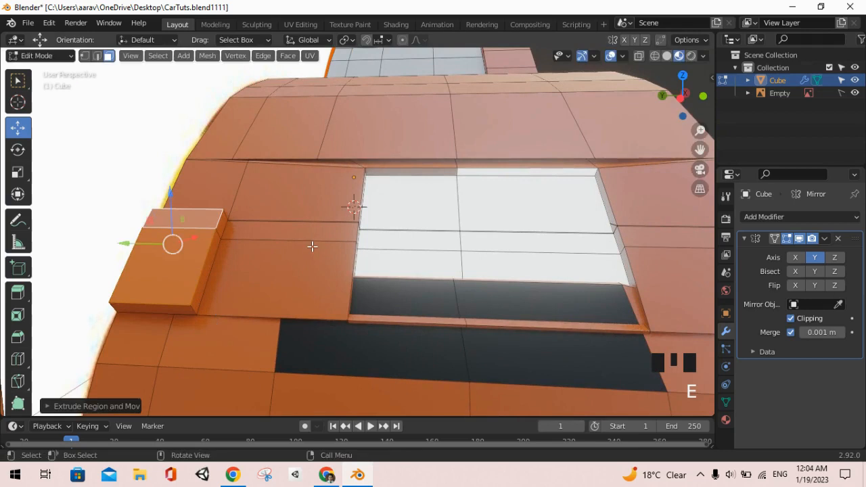
- Add an empty material slot and assign it to the raised block's front faces
click(725, 419)
scroll(792, 242, down, 10)
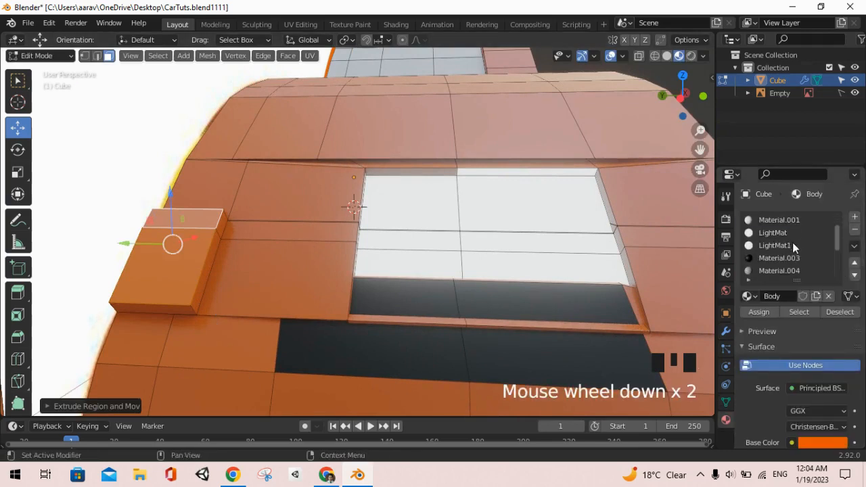
click(854, 217)
click(758, 312)
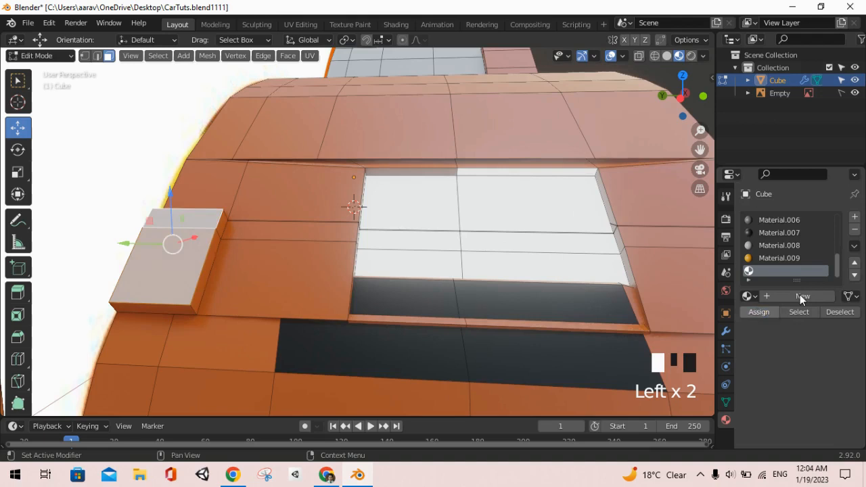
- Select the raised block's side and end faces as well and assign the empty material slot to them
scroll(450, 265, up, 3)
shift+click(204, 376)
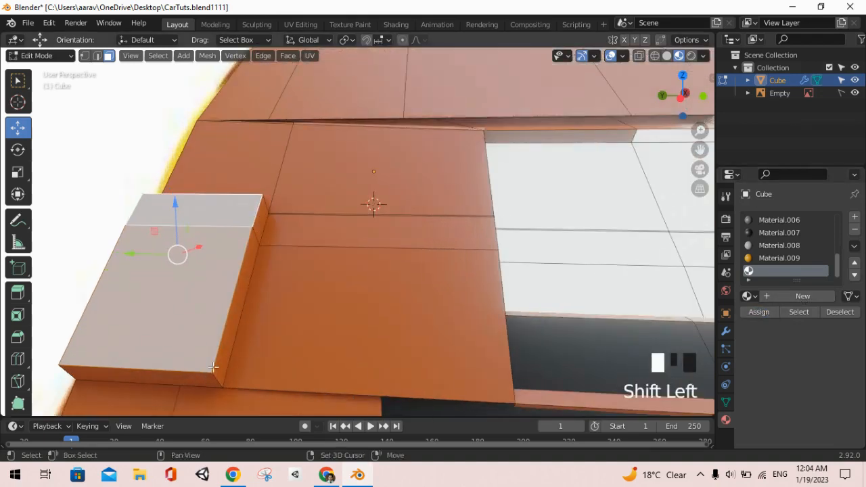
shift+click(227, 333)
middle_drag(228, 333, 267, 236)
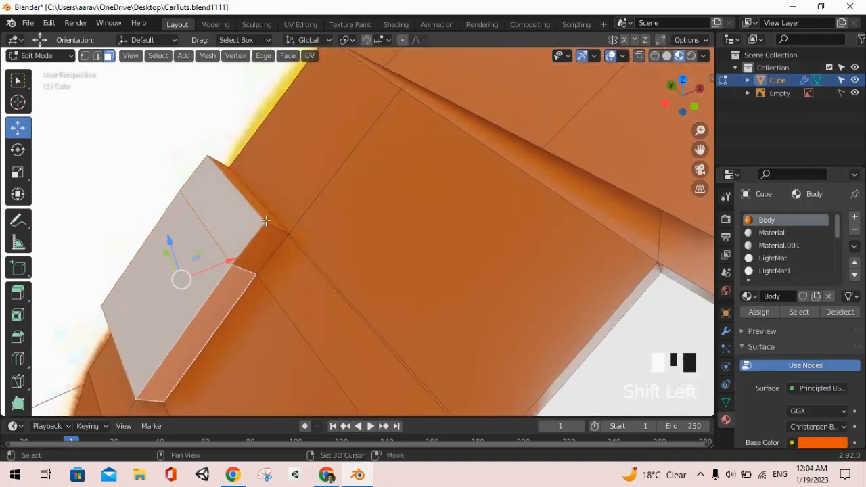
shift+click(266, 226)
scroll(769, 260, down, 3)
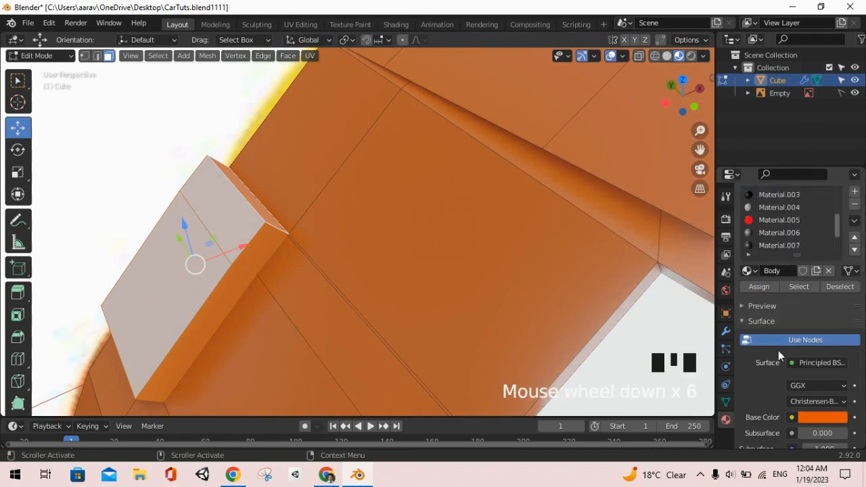
scroll(782, 271, down, 3)
click(782, 270)
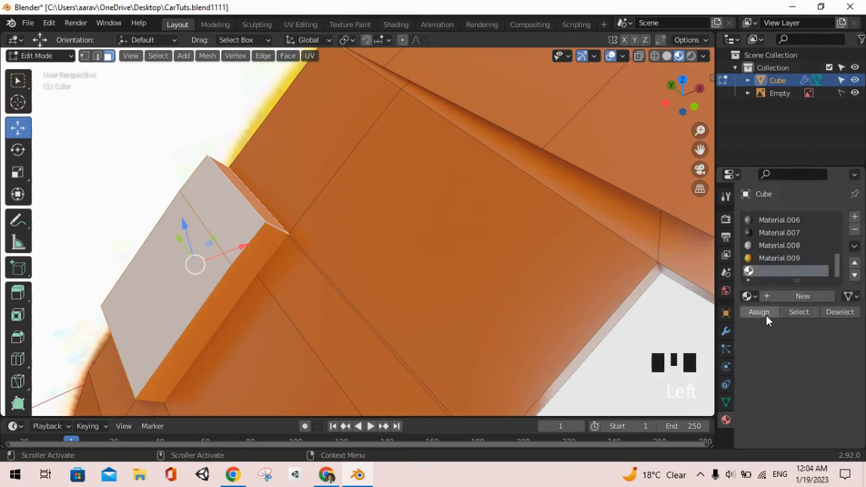
click(759, 312)
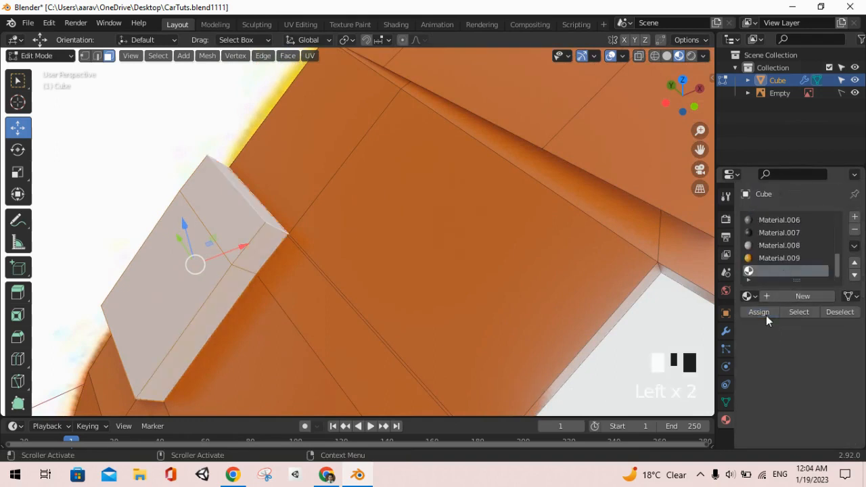
- Create a new material in the empty slot and assign it to the raised block's selected faces
click(796, 295)
middle_drag(514, 275, 453, 277)
key(Tab)
key(Tab)
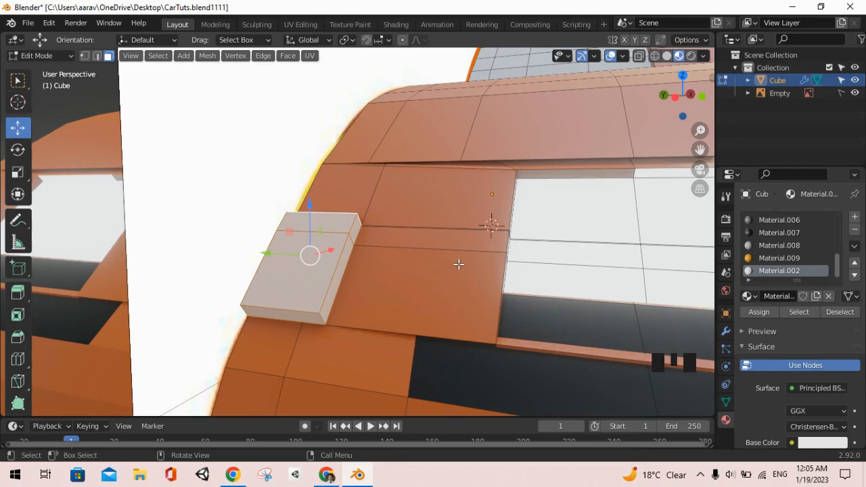
click(794, 270)
click(758, 312)
- Set the block material's base color to orange with hue 0.041, saturation 1 and value 0.8, and check it in Object Mode
scroll(793, 330, down, 4)
click(825, 341)
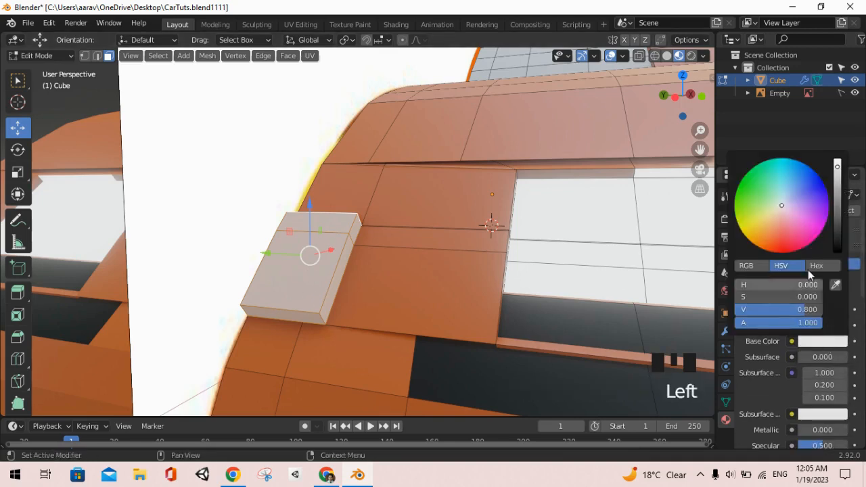
click(756, 245)
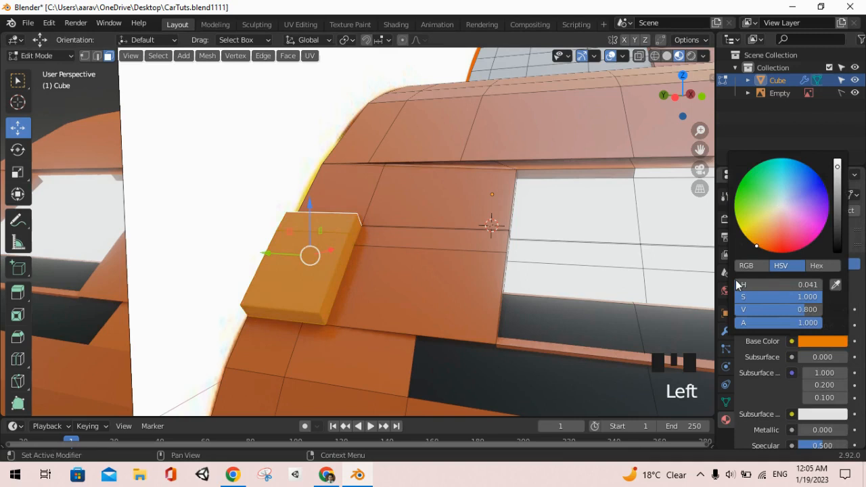
middle_drag(402, 227, 320, 239)
key(Tab)
scroll(318, 249, down, 3)
key(Tab)
- Set the block material's base color to dark red with hue 0.014, saturation 1 and value 0.047, and check it in Object Mode
click(823, 342)
drag(781, 218, 781, 254)
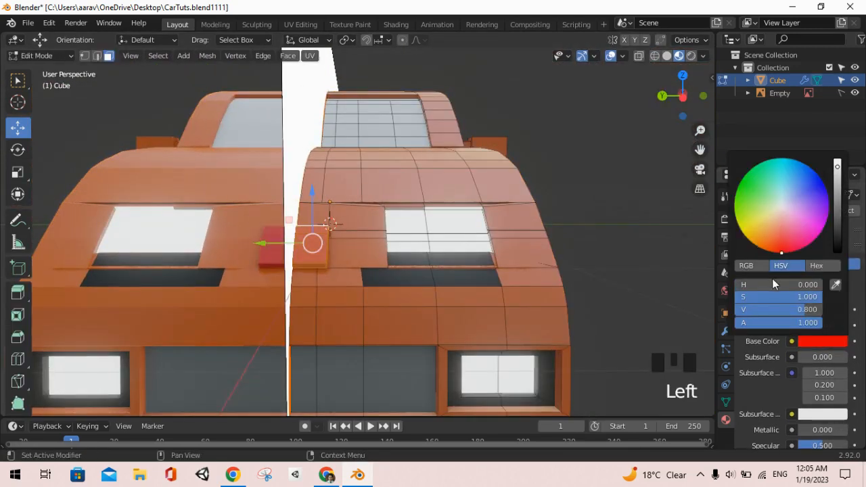
drag(837, 186, 836, 237)
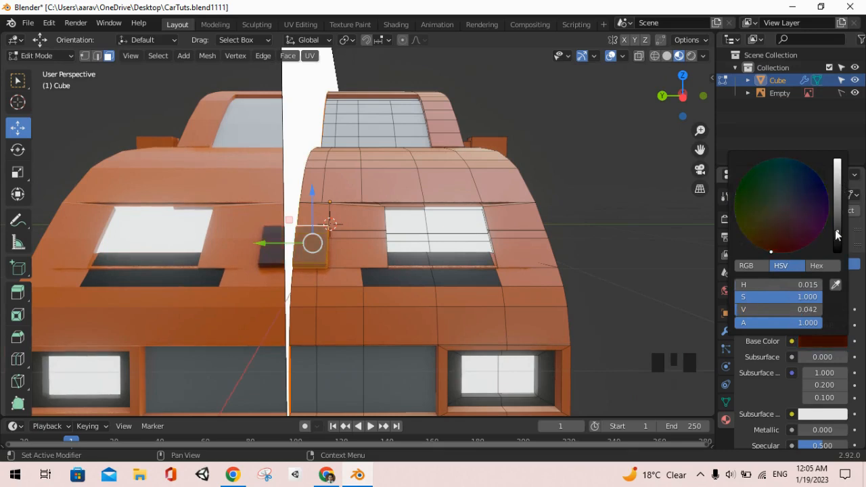
scroll(509, 238, down, 2)
key(Tab)
middle_drag(467, 218, 481, 245)
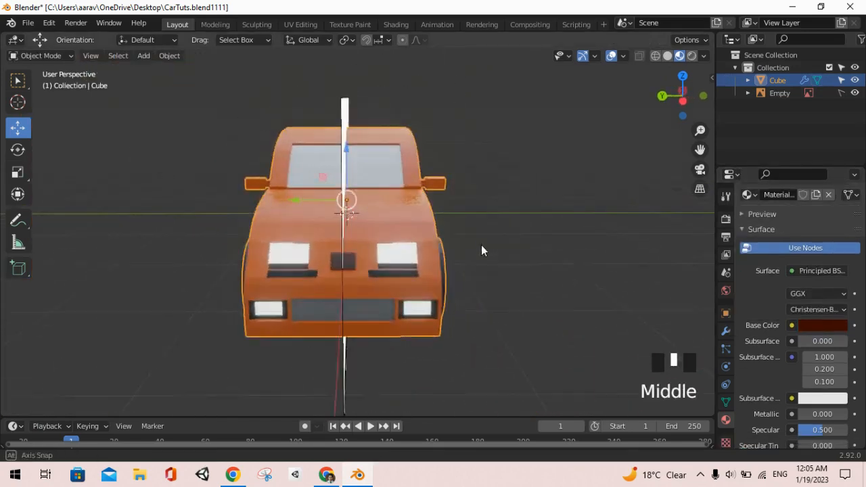
key(Tab)
- Try scaling down the raised block's faces, and undo the scaling
scroll(428, 267, up, 6)
middle_drag(428, 268, 519, 222)
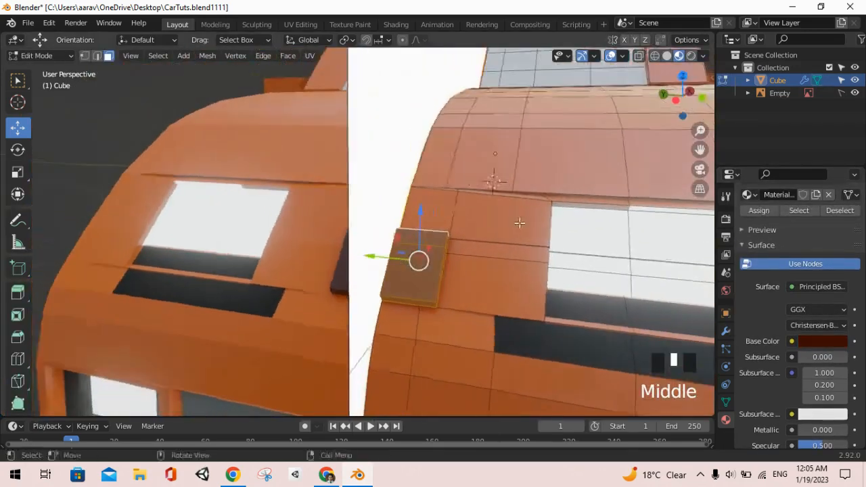
key(s)
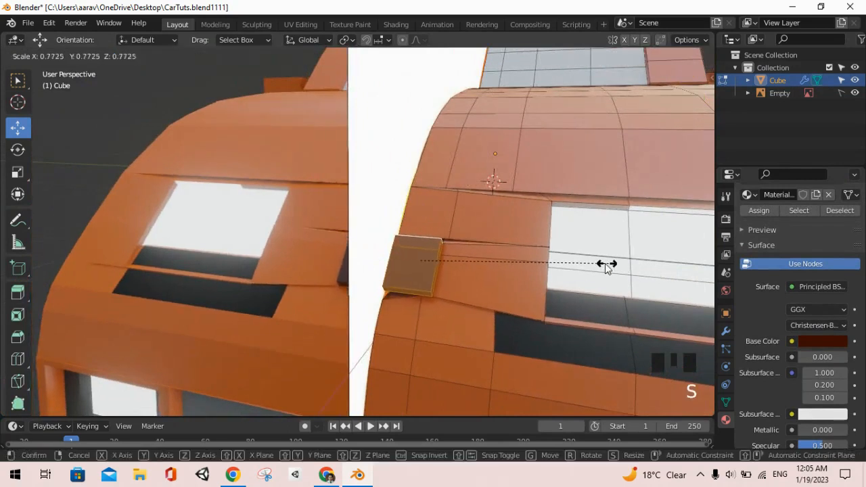
click(591, 263)
key(ctrl+z)
- In Front Orthographic view, shorten the raised block by moving its lower end up along the slope, and return to Object Mode
middle_drag(497, 253, 503, 271)
scroll(397, 261, up, 2)
middle_drag(392, 310, 365, 292)
click(683, 100)
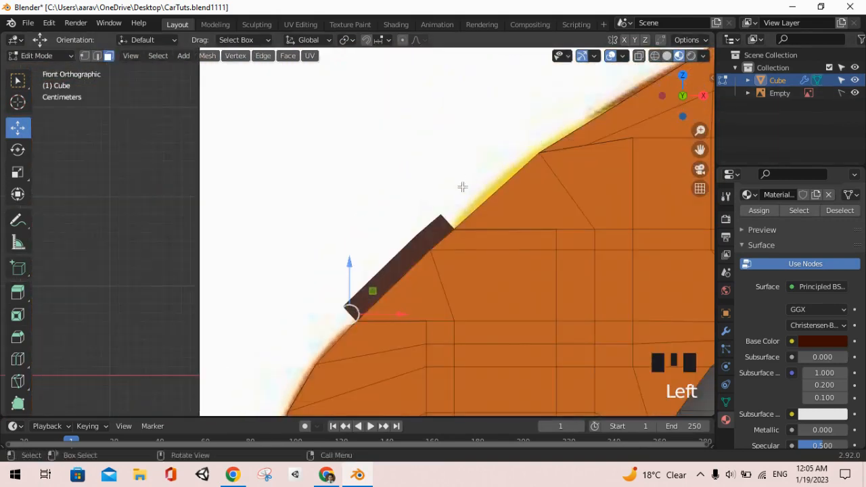
key(alt+z)
key(g)
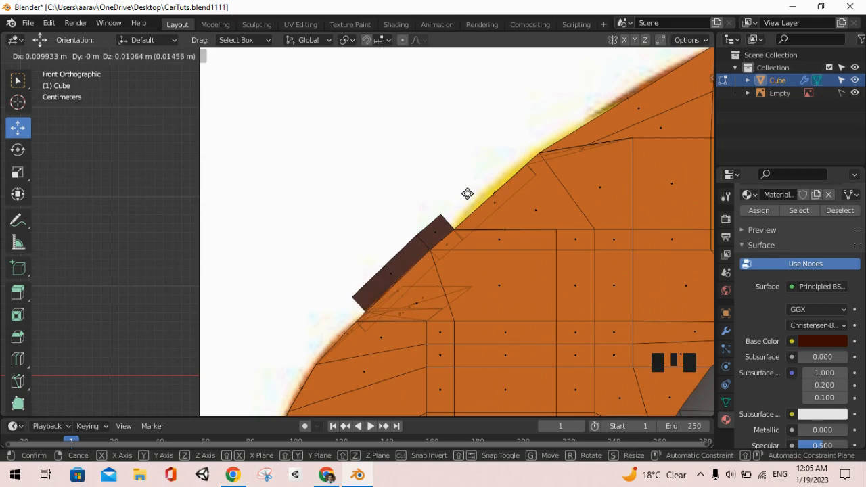
click(454, 195)
middle_drag(454, 195, 453, 285)
key(alt+z)
key(Tab)
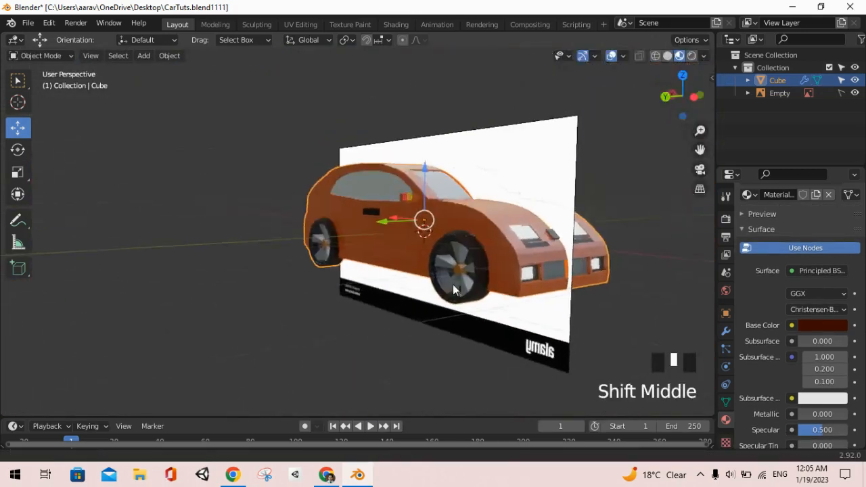
- Brighten the block material's dark red base color slightly and save the file
scroll(492, 202, up, 6)
middle_drag(492, 203, 582, 217)
click(821, 325)
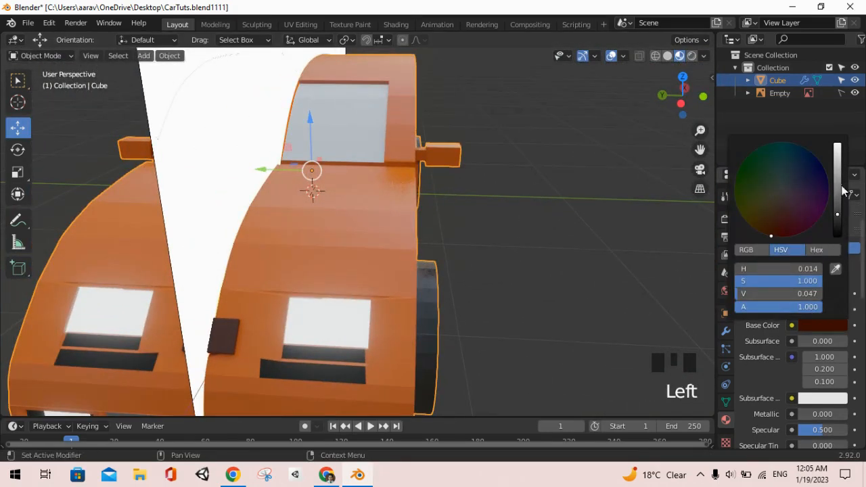
drag(839, 203, 839, 215)
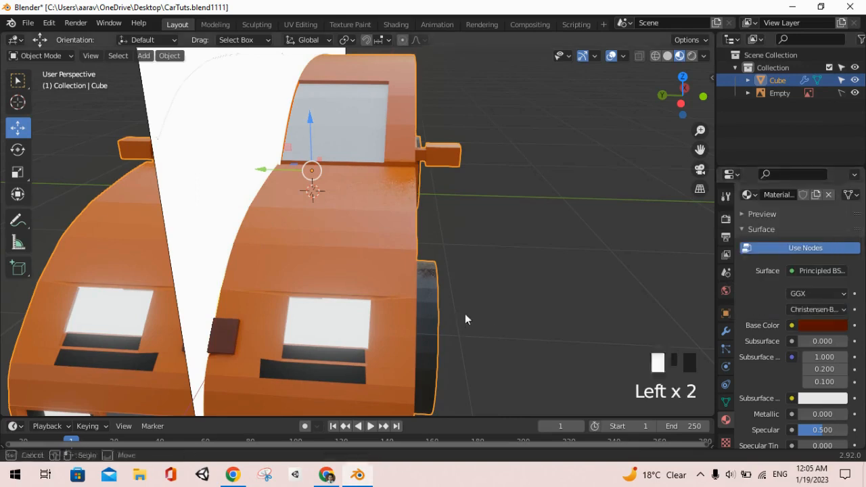
scroll(464, 313, down, 4)
key(ctrl+s)
middle_drag(330, 320, 430, 311)
key(alt+Tab)
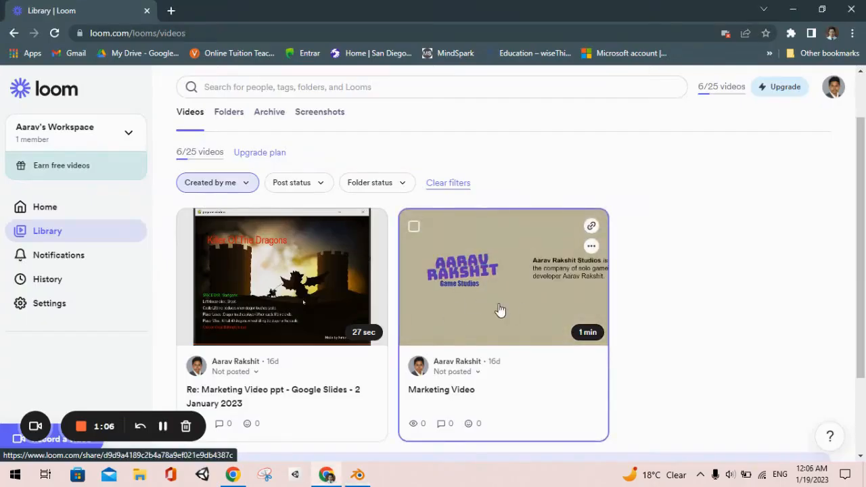
key(alt+Tab)
scroll(449, 306, up, 2)
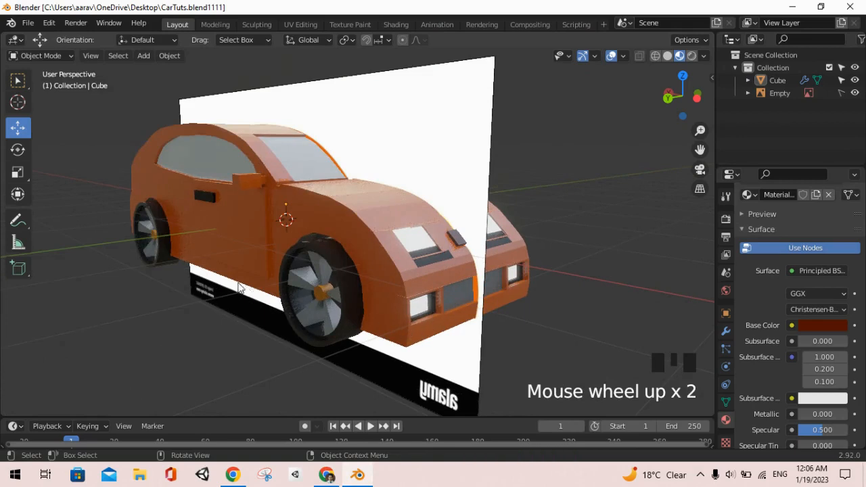
- In Edit Mode, add a horizontal loop cut through the strip below the grille and lower headlights
middle_drag(558, 221, 385, 295)
key(Tab)
scroll(363, 311, up, 1)
scroll(445, 281, up, 1)
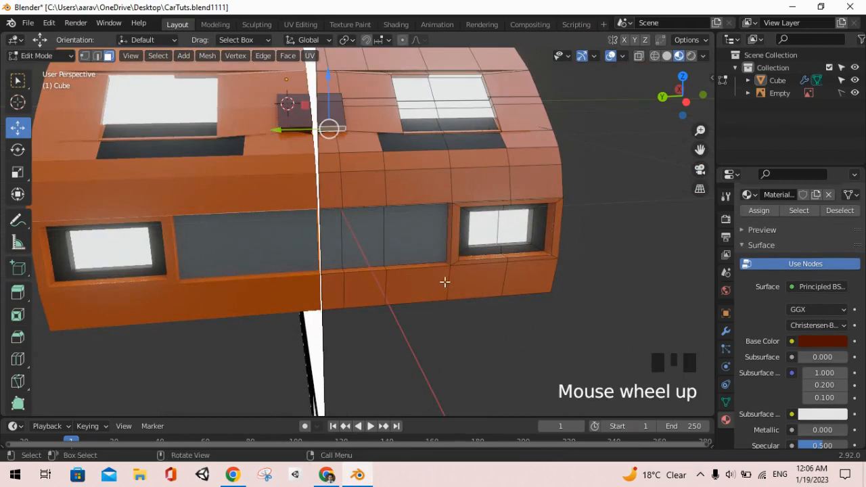
key(ctrl+r)
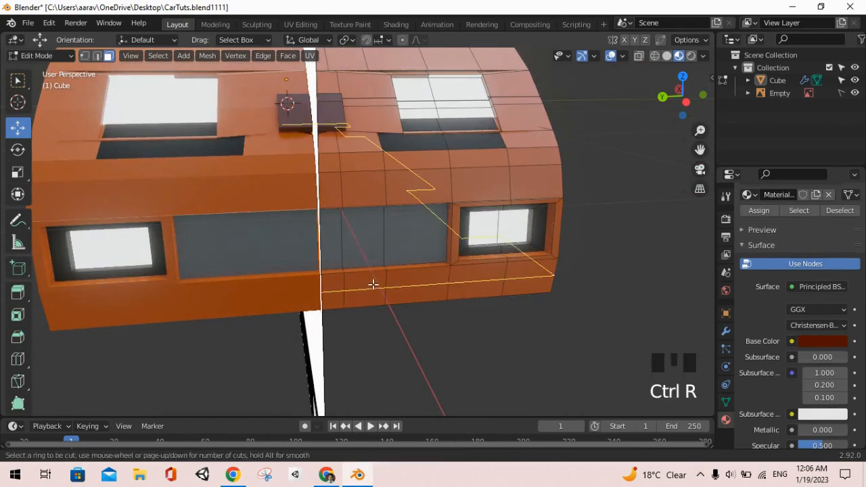
click(373, 284)
click(372, 284)
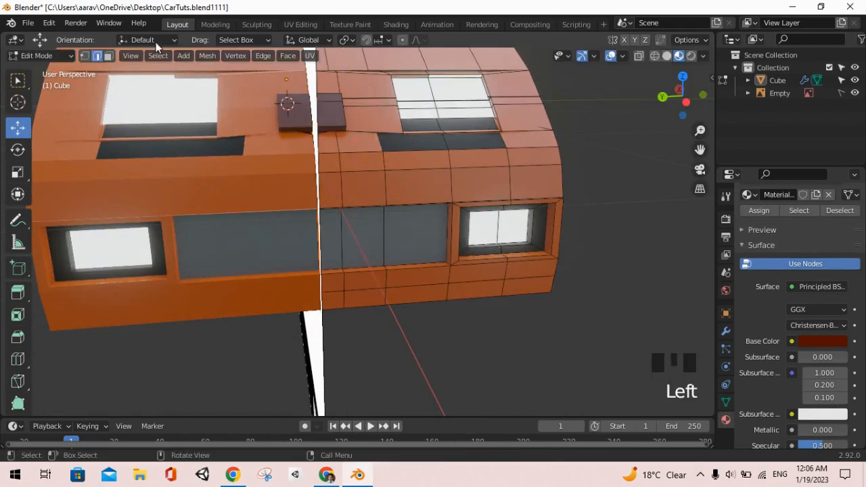
- In face select mode, select the row of body faces below the new loop cut across the front bumper
click(110, 56)
scroll(345, 348, up, 3)
middle_drag(330, 355, 356, 332)
shift+click(317, 352)
shift+click(379, 349)
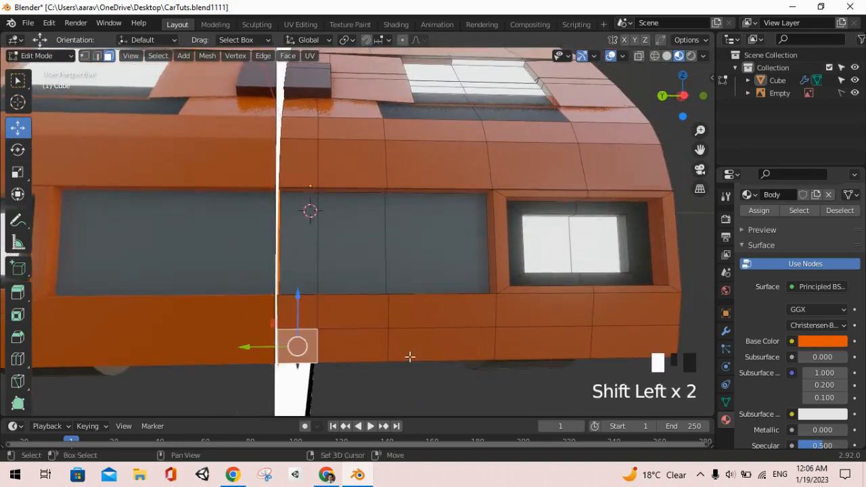
shift+click(473, 346)
shift+click(582, 342)
shift+click(620, 335)
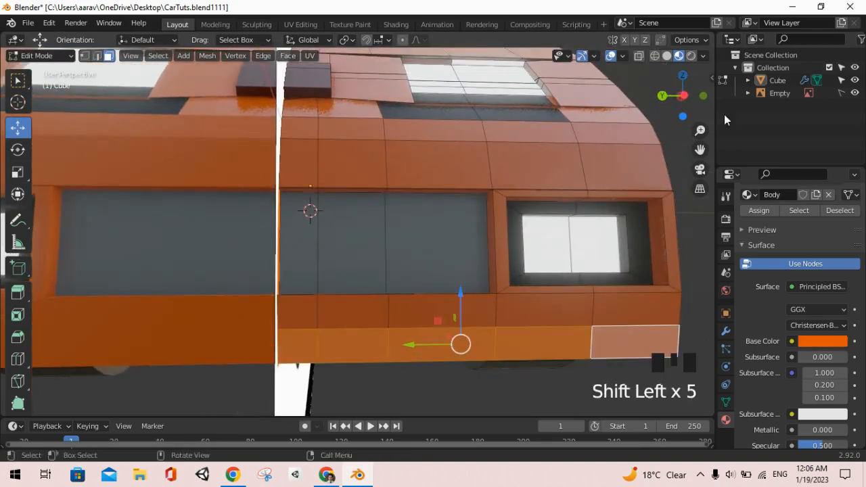
- In Front Orthographic view, add the lower body side faces ahead of the front wheel to the selection
click(703, 97)
scroll(444, 269, down, 7)
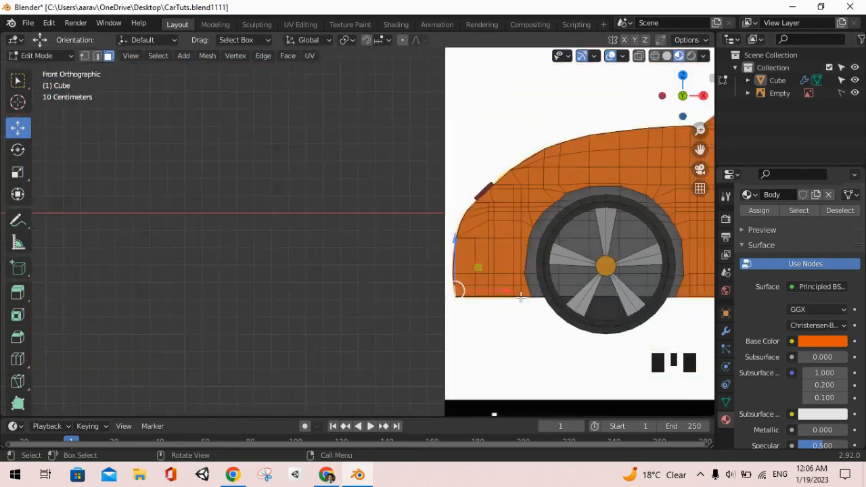
shift+middle_drag(442, 289, 385, 302)
scroll(403, 303, up, 3)
scroll(467, 317, up, 3)
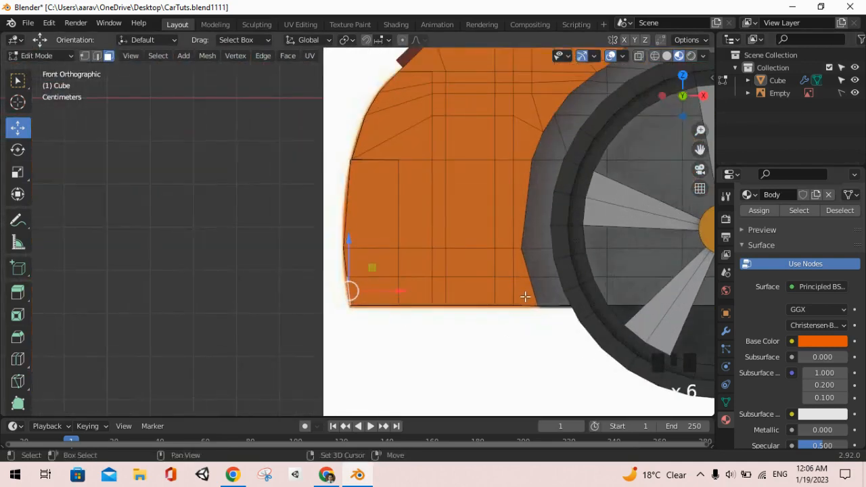
drag(373, 259, 374, 260)
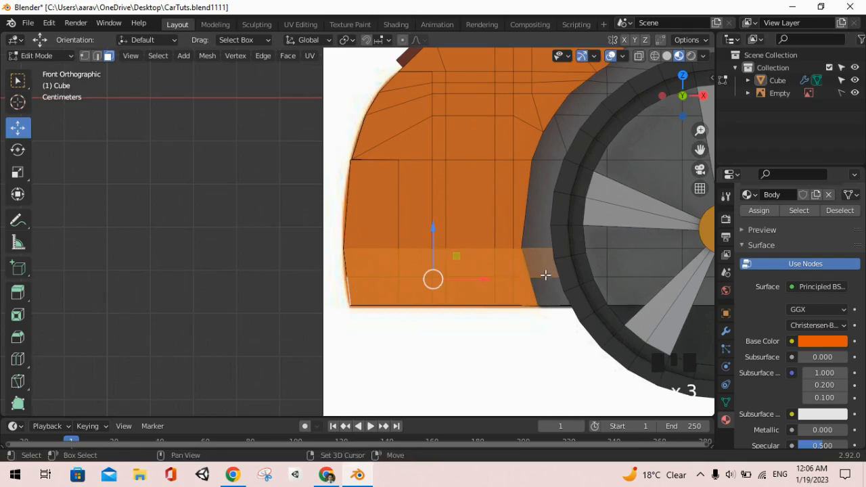
- Extend the selection along the lower body side between the wheels and behind the rear wheel
shift+middle_drag(612, 265, 327, 261)
scroll(572, 269, down, 2)
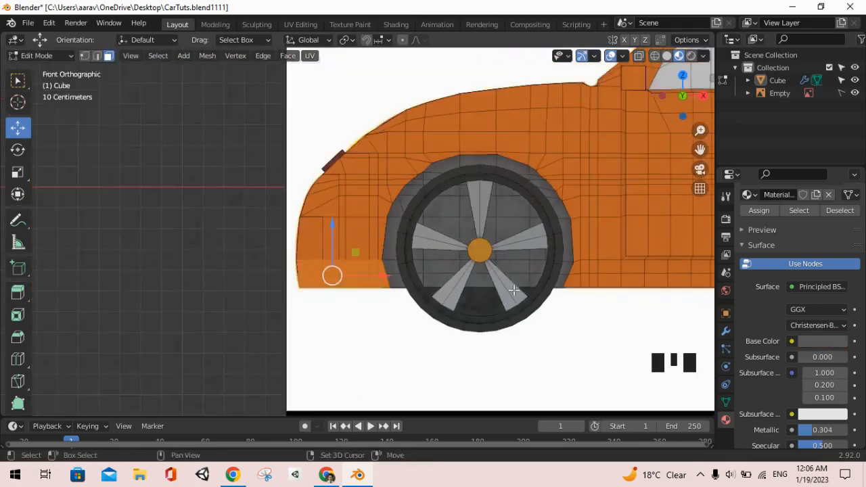
shift+middle_drag(683, 290, 386, 256)
scroll(387, 257, down, 2)
shift+middle_drag(583, 278, 603, 267)
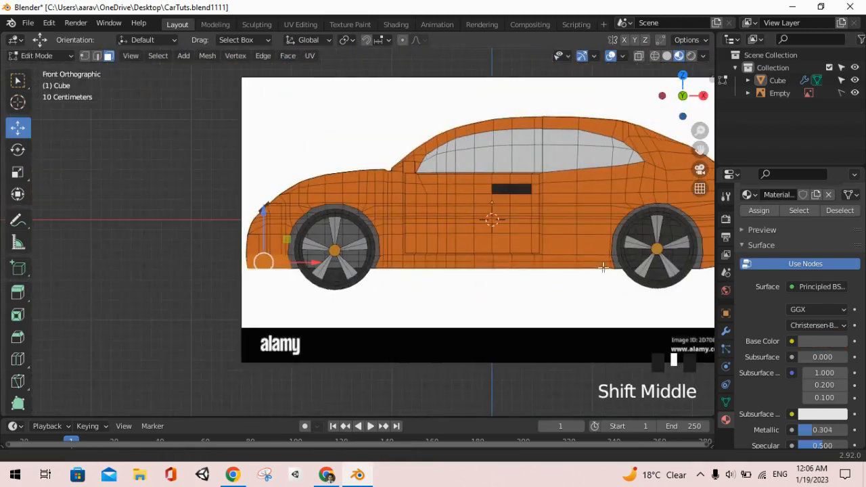
shift+drag(608, 264, 532, 253)
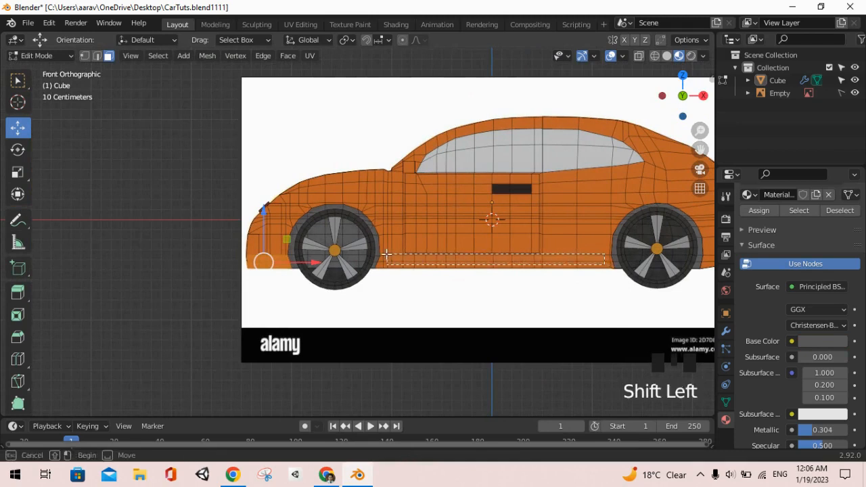
shift+drag(382, 257, 383, 257)
shift+middle_drag(679, 262, 544, 261)
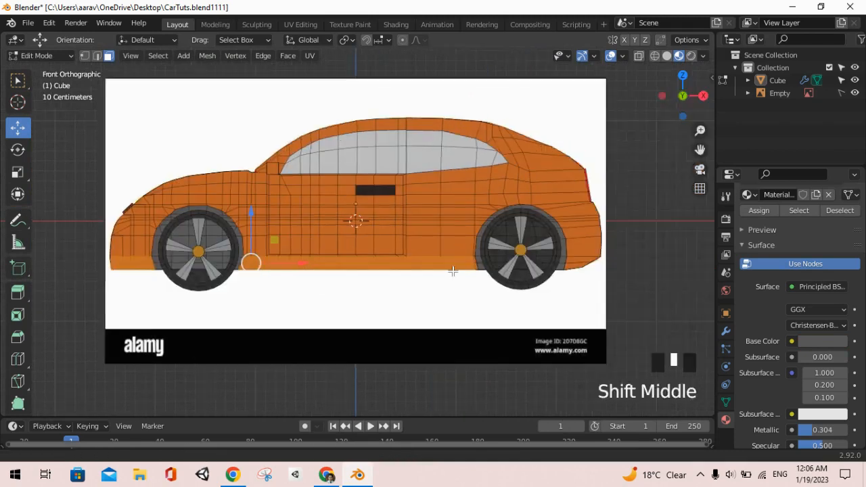
scroll(408, 263, up, 2)
shift+middle_drag(307, 263, 338, 268)
shift+drag(396, 259, 396, 259)
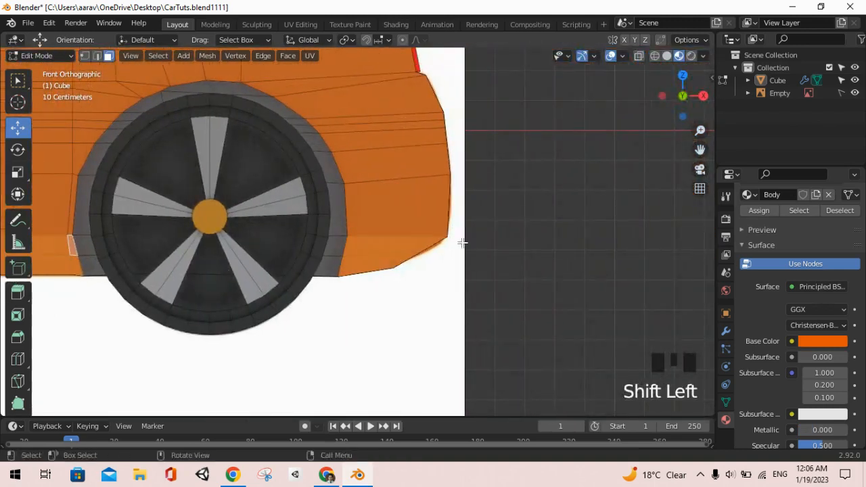
- Add the lower band of upright faces across the rear bumper to the selection
middle_drag(462, 243, 406, 261)
scroll(402, 259, down, 12)
scroll(403, 259, down, 20)
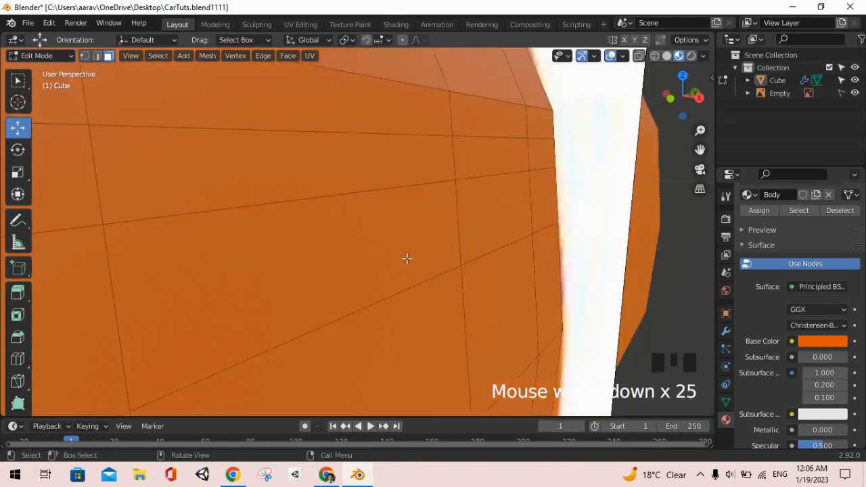
shift+drag(365, 311, 421, 304)
middle_drag(423, 293, 397, 284)
scroll(283, 269, down, 2)
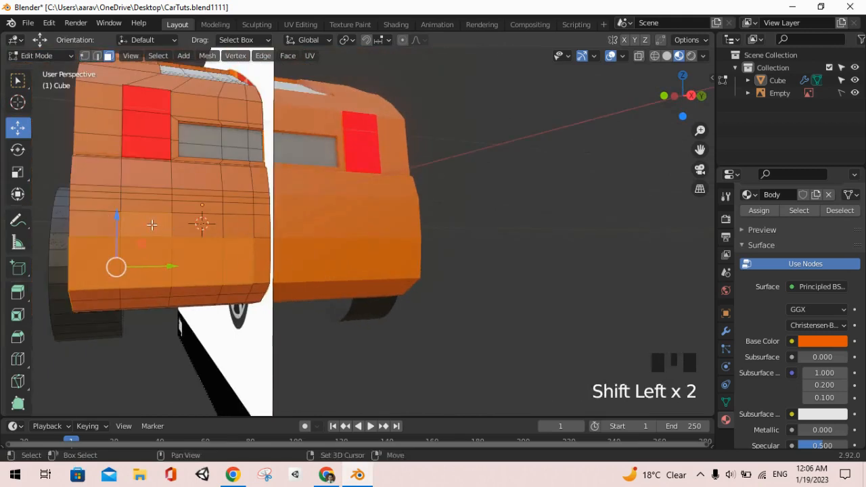
- Add the sloped faces along the rear bumper's bottom edge to the selection
scroll(219, 239, down, 3)
middle_drag(223, 240, 291, 263)
scroll(306, 273, up, 2)
scroll(306, 273, up, 1)
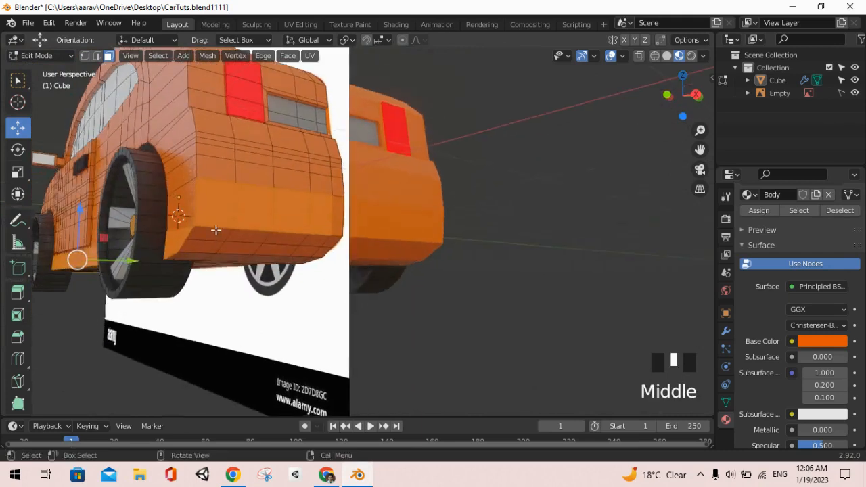
scroll(215, 230, up, 2)
shift+drag(204, 231, 353, 250)
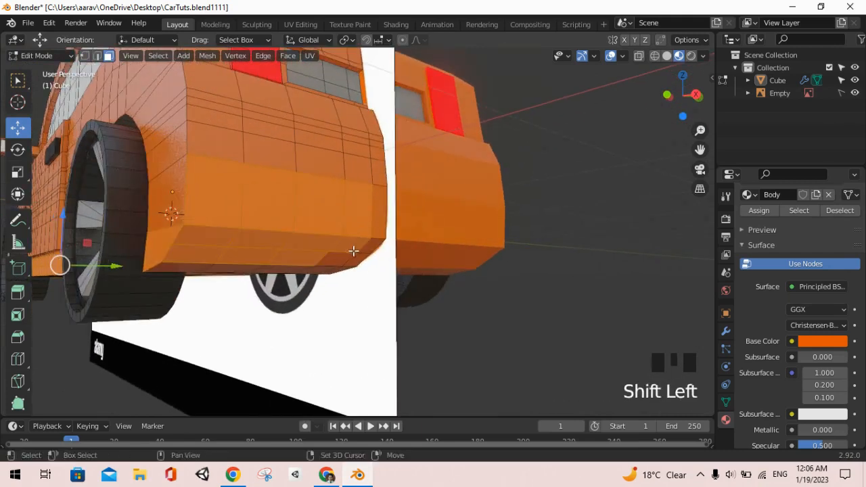
middle_drag(339, 255, 345, 248)
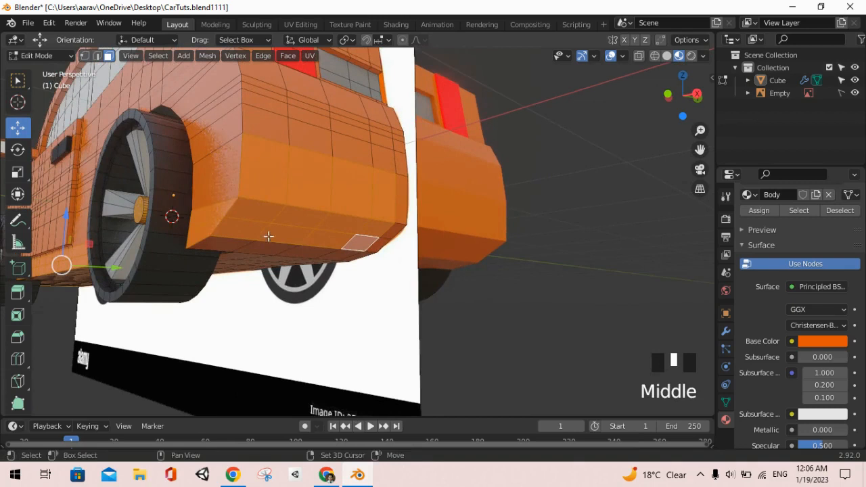
- Assign Material.006 to the selected lower body faces and return to Object Mode
scroll(814, 297, up, 7)
scroll(783, 260, down, 7)
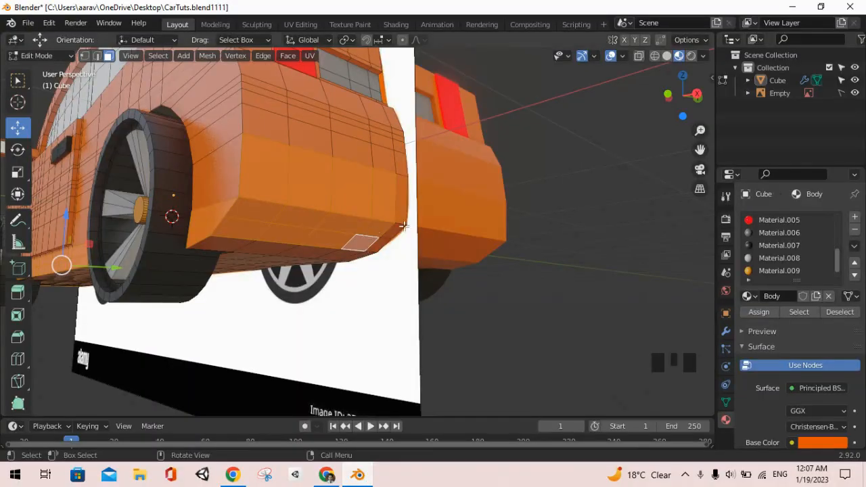
scroll(766, 267, up, 2)
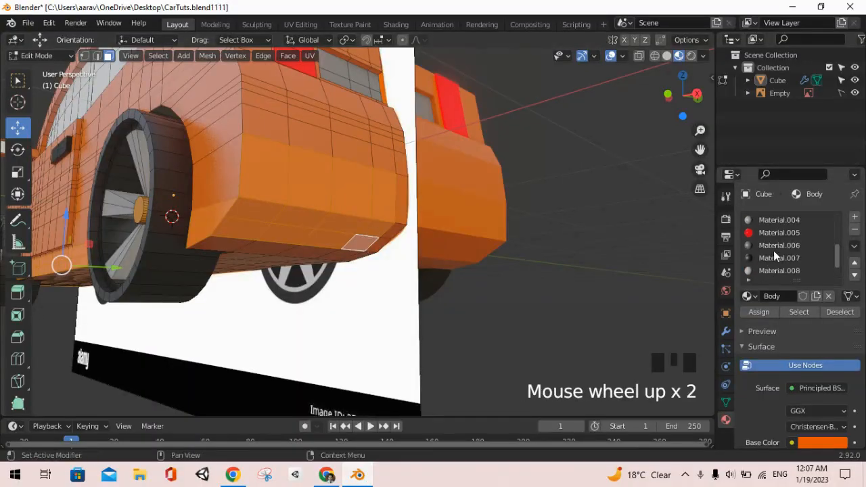
click(773, 245)
scroll(400, 264, down, 4)
key(Tab)
- Select the two orange rear bumper faces beside the mirror line and assign Material.006 to them
middle_drag(296, 258, 243, 257)
scroll(389, 298, down, 3)
key(Tab)
scroll(474, 317, up, 7)
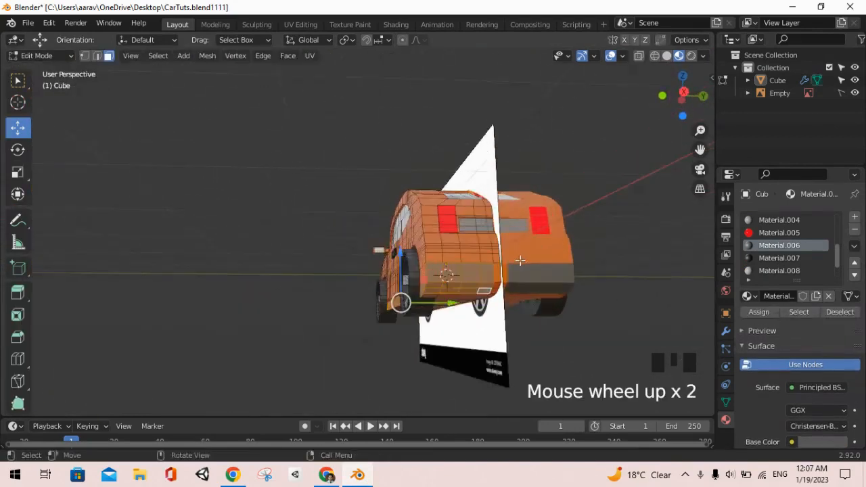
click(508, 330)
scroll(504, 382, up, 1)
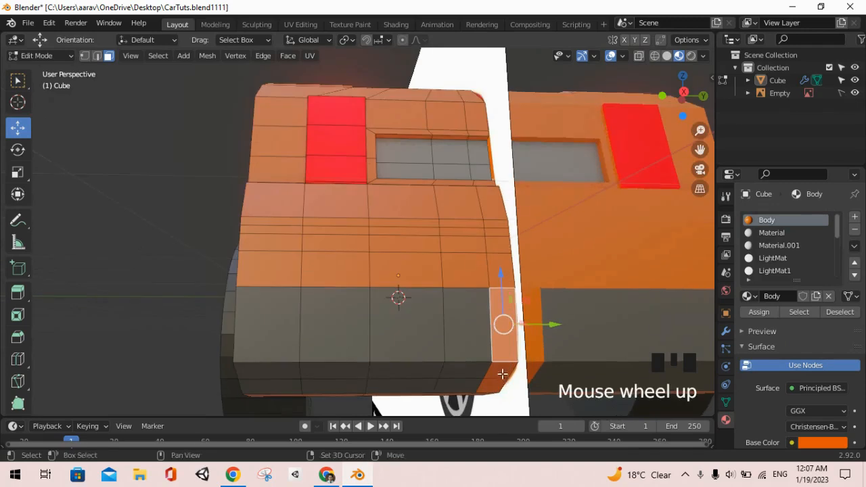
shift+click(503, 374)
scroll(771, 247, down, 3)
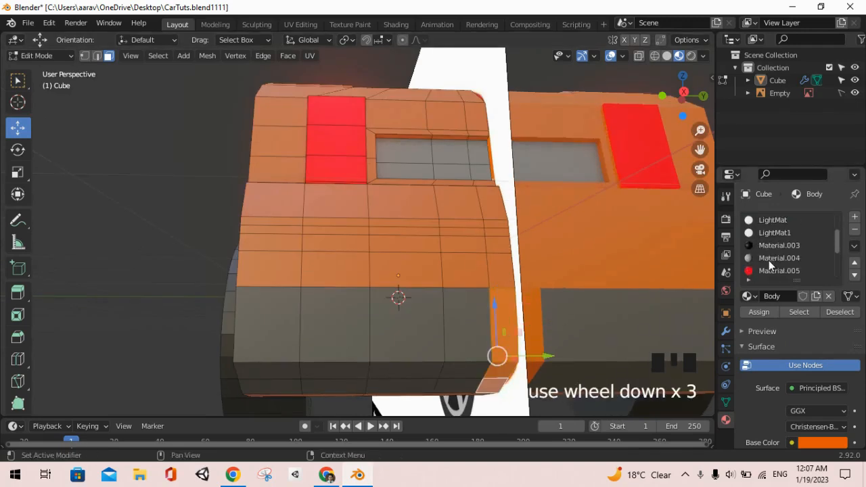
click(771, 258)
click(754, 313)
scroll(782, 265, up, 1)
scroll(781, 257, down, 2)
click(771, 270)
click(760, 311)
key(Tab)
- Assign Material.006 to the remaining orange lower side face between the rear wheel and the rear bumper
scroll(474, 326, down, 1)
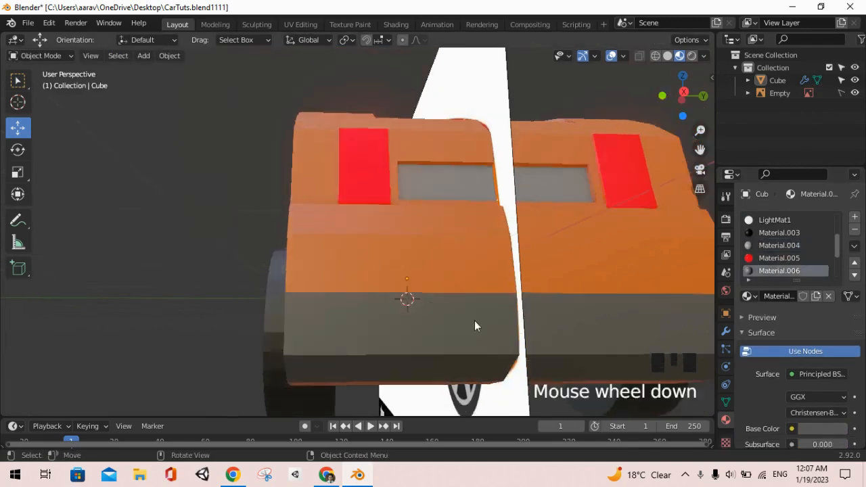
middle_drag(474, 326, 496, 343)
scroll(433, 338, down, 3)
scroll(408, 332, up, 3)
middle_drag(421, 347, 365, 350)
key(Tab)
scroll(433, 344, up, 3)
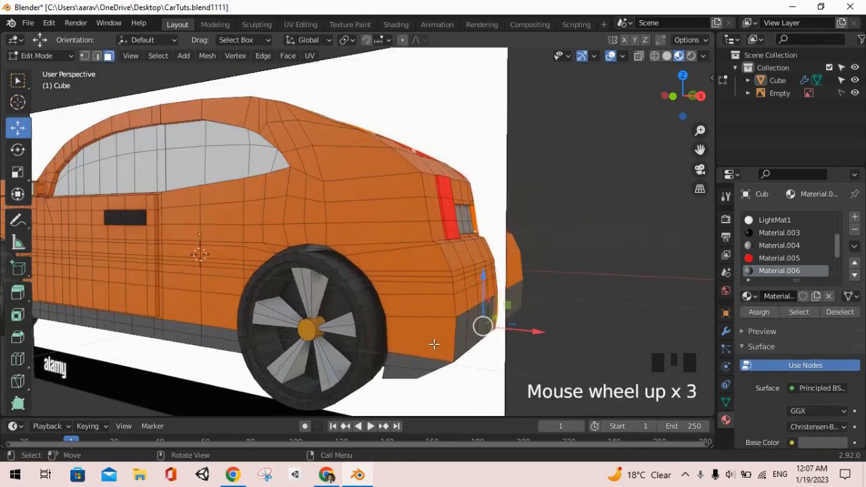
click(433, 344)
scroll(769, 260, down, 4)
click(775, 271)
click(758, 312)
key(Tab)
- Check the grey lower trim around the front and side of the car and save the file
scroll(348, 331, down, 3)
shift+middle_drag(223, 312, 492, 214)
key(Tab)
shift+middle_drag(492, 213, 469, 123)
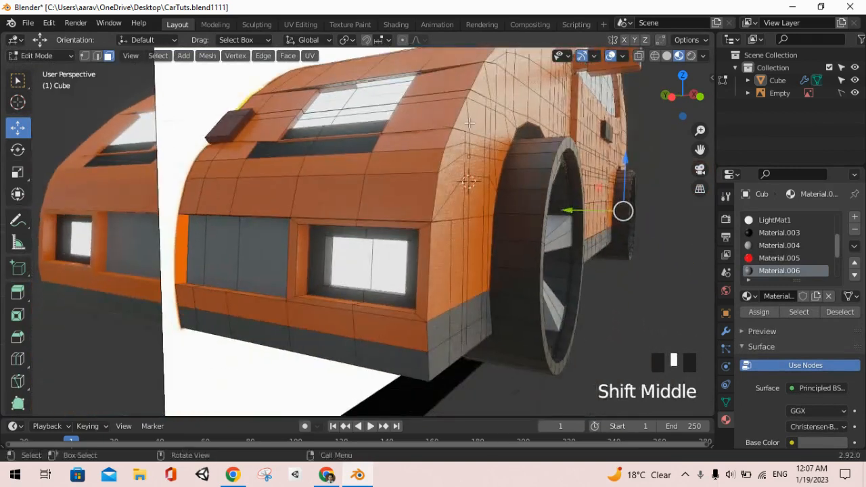
scroll(410, 333, down, 5)
key(Tab)
middle_drag(422, 296, 564, 277)
scroll(488, 295, down, 3)
middle_drag(488, 295, 477, 307)
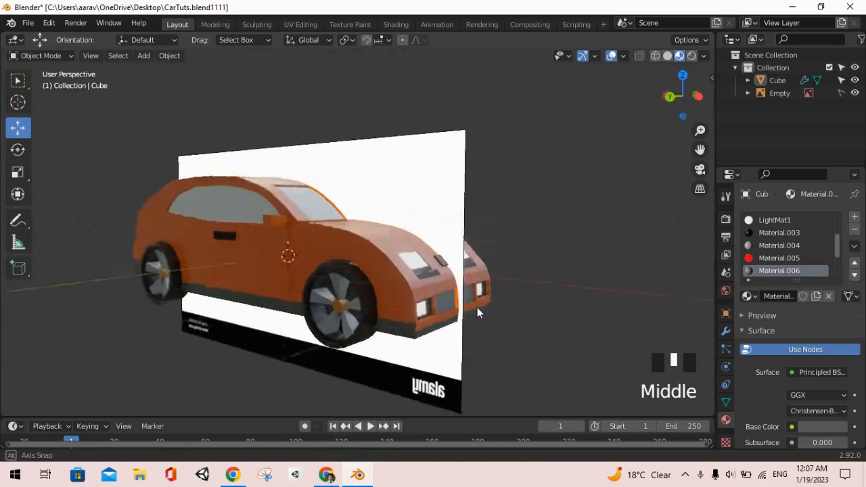
key(ctrl+s)
- In Edit Mode, select the red taillight block's rear-facing faces and its outer side faces
scroll(462, 313, down, 1)
middle_drag(381, 296, 549, 272)
scroll(403, 293, down, 2)
scroll(396, 320, up, 1)
scroll(395, 321, up, 1)
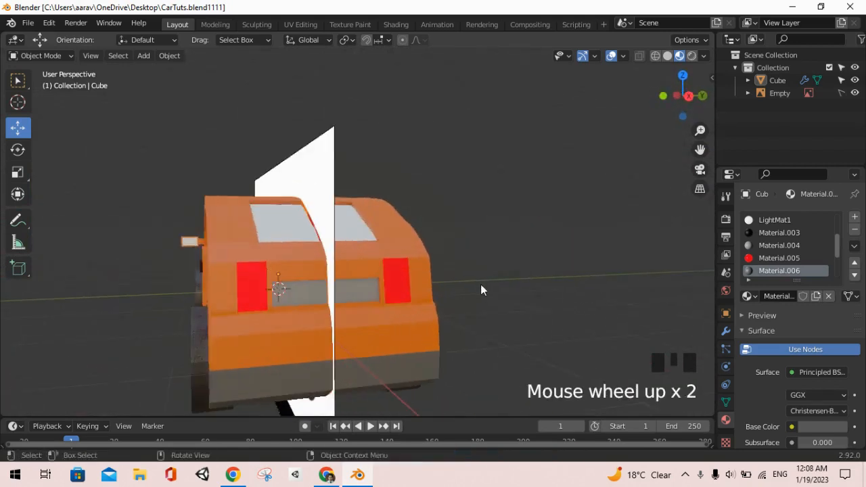
middle_drag(481, 290, 458, 304)
scroll(257, 306, up, 3)
shift+middle_drag(243, 306, 308, 253)
key(Tab)
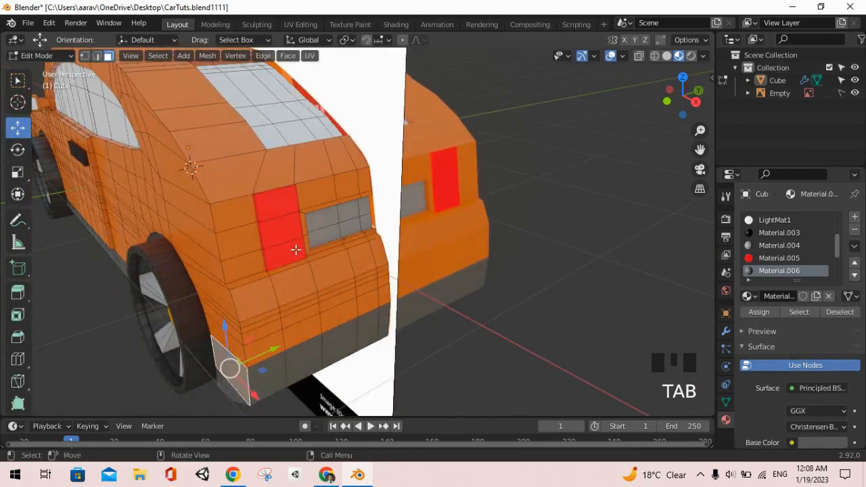
scroll(669, 305, up, 3)
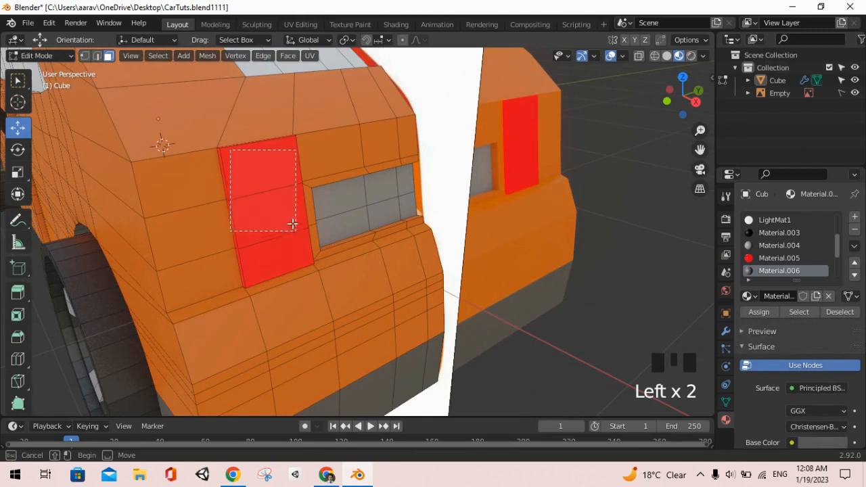
drag(291, 210, 291, 215)
shift+click(294, 270)
scroll(267, 245, up, 2)
key(ctrl+z)
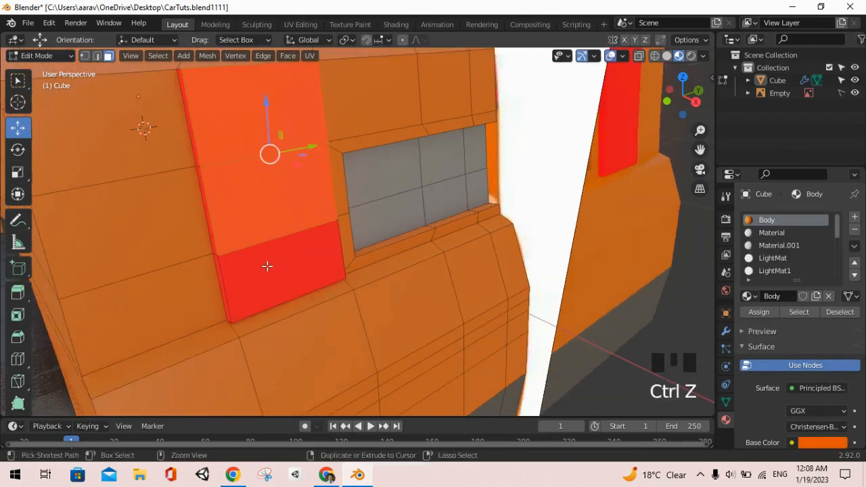
shift+click(266, 265)
middle_drag(215, 253, 250, 260)
shift+click(251, 261)
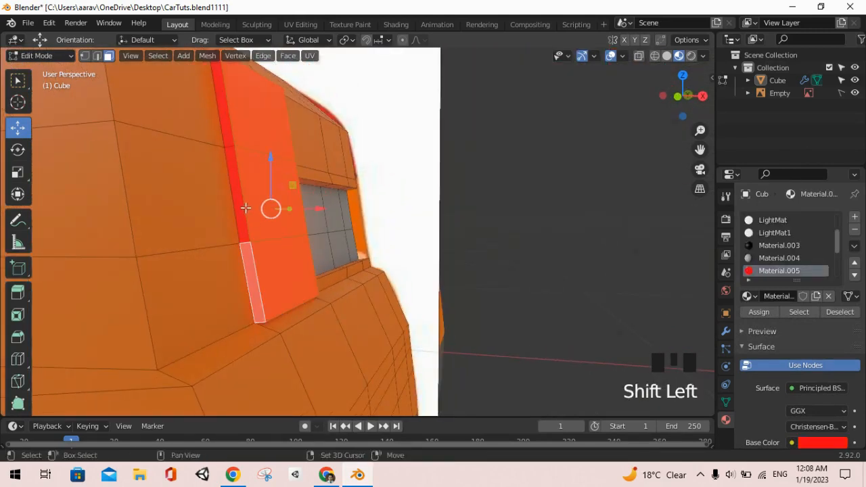
shift+click(231, 153)
- Add the taillight's inner side face to the selection, nudge the block slightly, and save in Object Mode
middle_drag(311, 150, 357, 239)
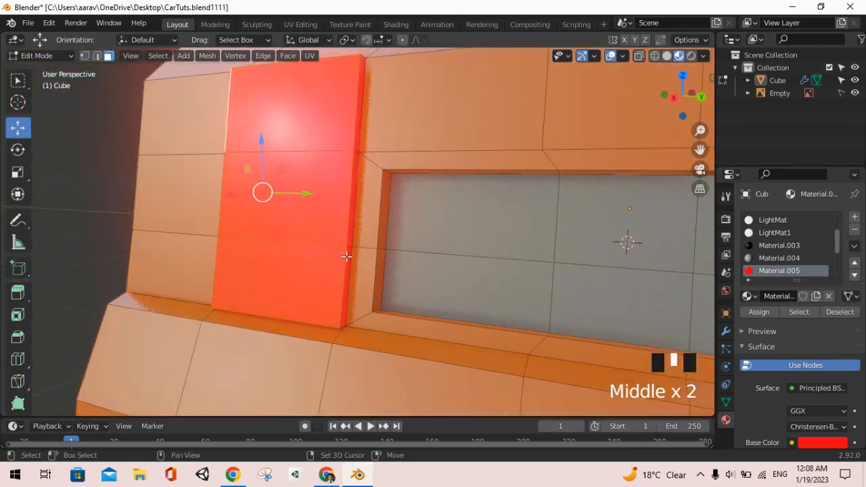
shift+click(356, 125)
middle_drag(355, 125, 367, 181)
drag(356, 180, 335, 181)
scroll(338, 187, down, 6)
key(Tab)
middle_drag(346, 207, 487, 247)
key(ctrl+s)
- Examine the body around the side mirror and the groove between the hood and windshield
shift+middle_drag(487, 247, 305, 184)
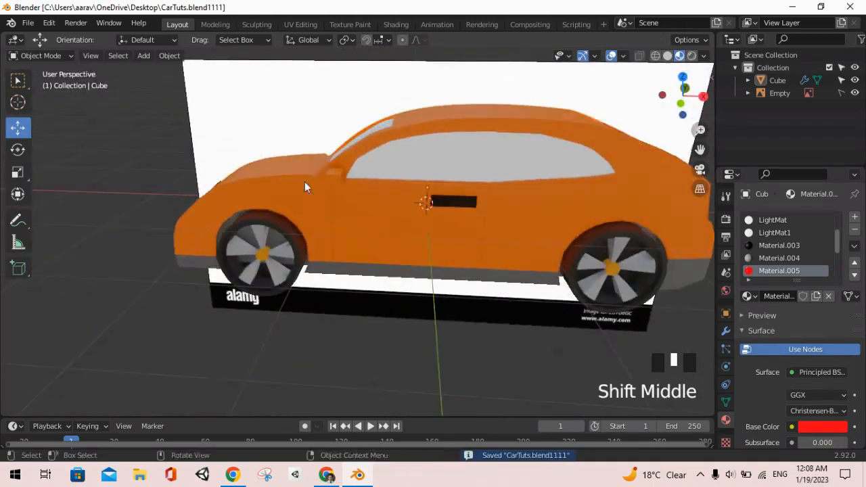
scroll(332, 169, up, 5)
middle_drag(347, 155, 365, 184)
key(Tab)
shift+middle_drag(297, 110, 427, 162)
shift+middle_drag(528, 365, 487, 263)
scroll(349, 233, up, 3)
middle_drag(313, 218, 341, 230)
key(Tab)
scroll(329, 233, down, 8)
scroll(296, 224, up, 1)
scroll(296, 223, up, 5)
key(Tab)
middle_drag(261, 228, 239, 183)
scroll(270, 226, down, 2)
scroll(228, 157, up, 2)
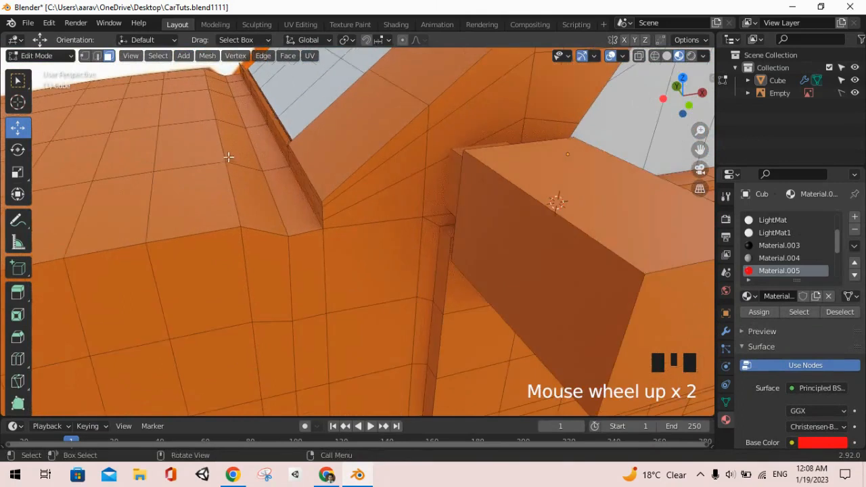
scroll(247, 147, up, 2)
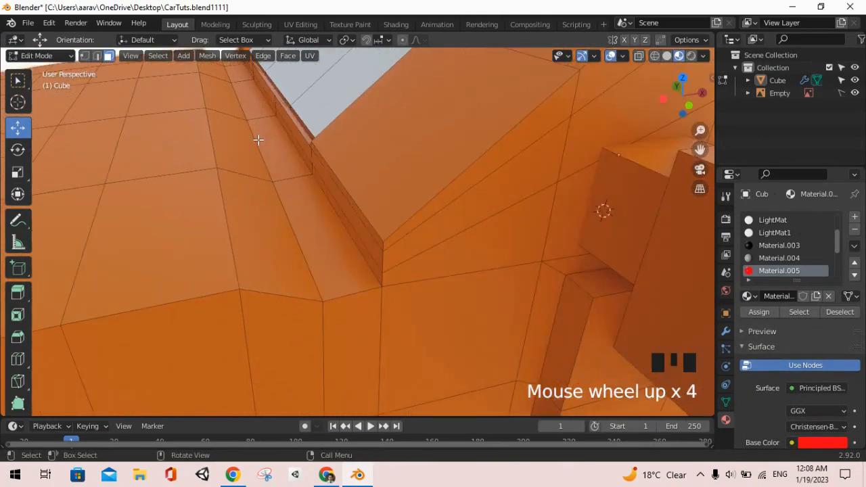
- Switch to edge selection and select the row of edges along the hood side of the windshield groove
click(250, 139)
click(97, 56)
click(298, 242)
shift+middle_drag(280, 139, 292, 217)
key(alt+Tab)
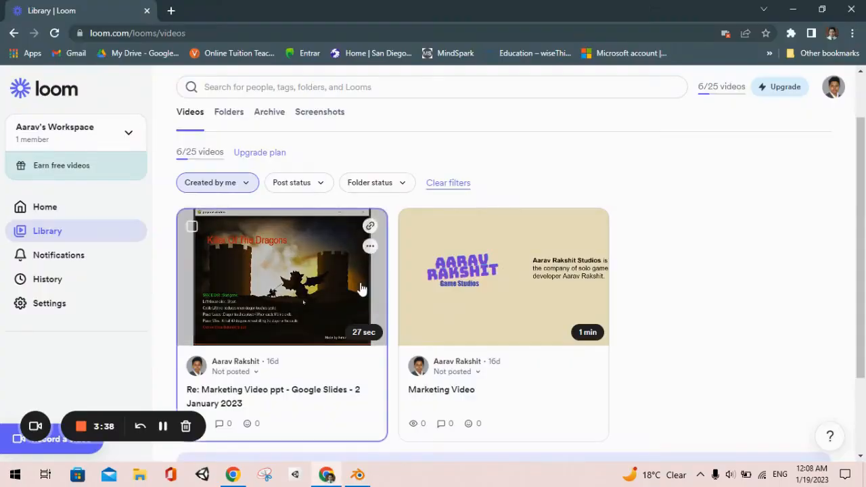
key(alt+Tab)
scroll(288, 207, down, 1)
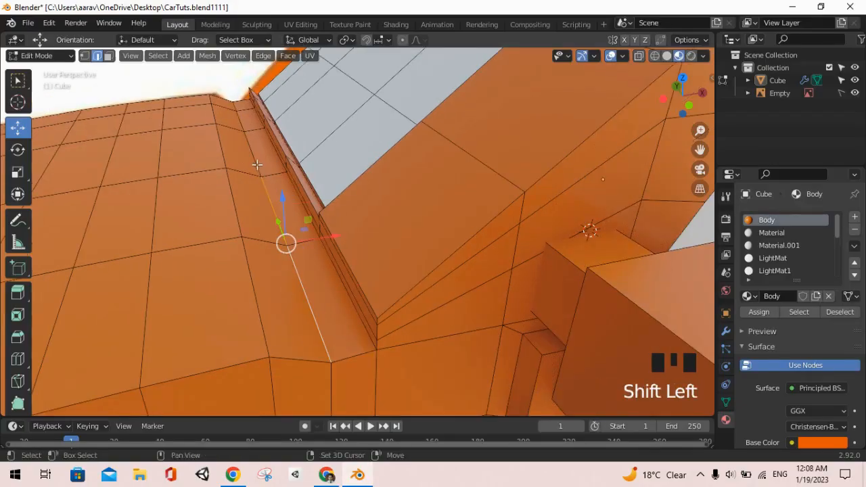
mouse_move(348, 255)
middle_down()
mouse_move(356, 259)
mouse_move(344, 268)
middle_up()
scroll(347, 251, down, 1)
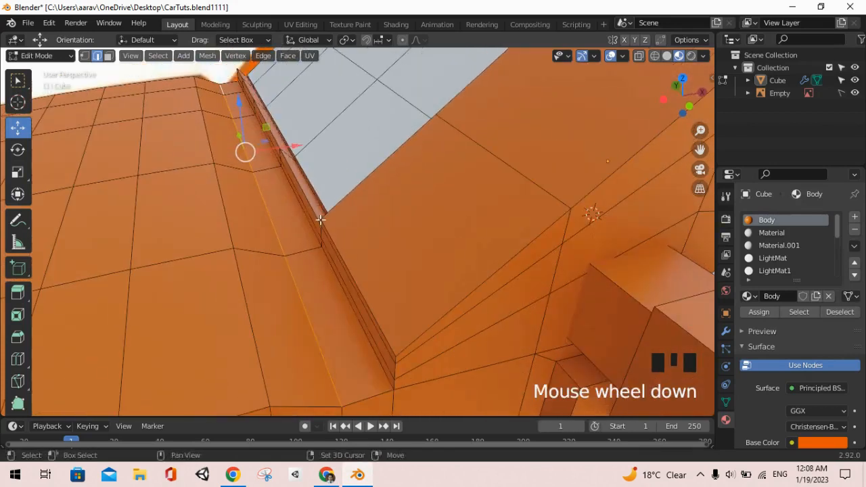
middle_drag(348, 251, 367, 208)
key(ctrl+z)
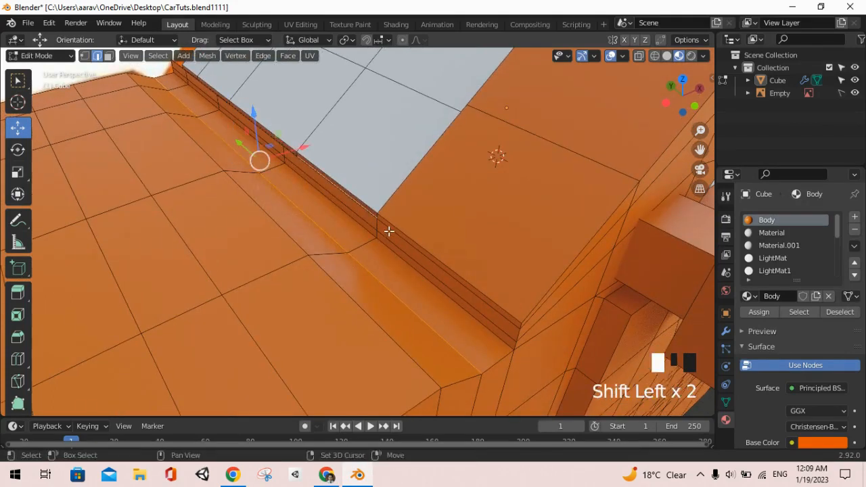
- Add the groove's windshield-side edges to the selection, fill between both rows with a face, and return to Object Mode
scroll(370, 225, up, 4)
middle_drag(376, 209, 365, 229)
shift+middle_drag(325, 165, 290, 149)
shift+middle_drag(301, 200, 382, 332)
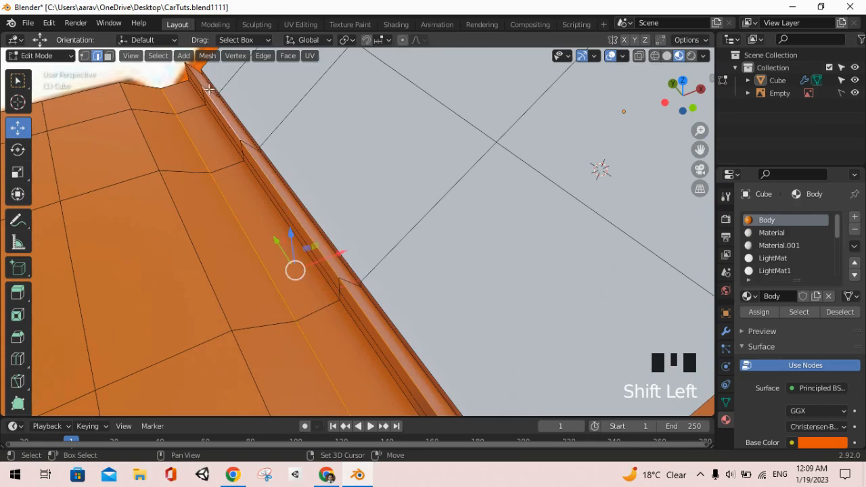
scroll(281, 122, down, 2)
shift+middle_drag(293, 222, 286, 142)
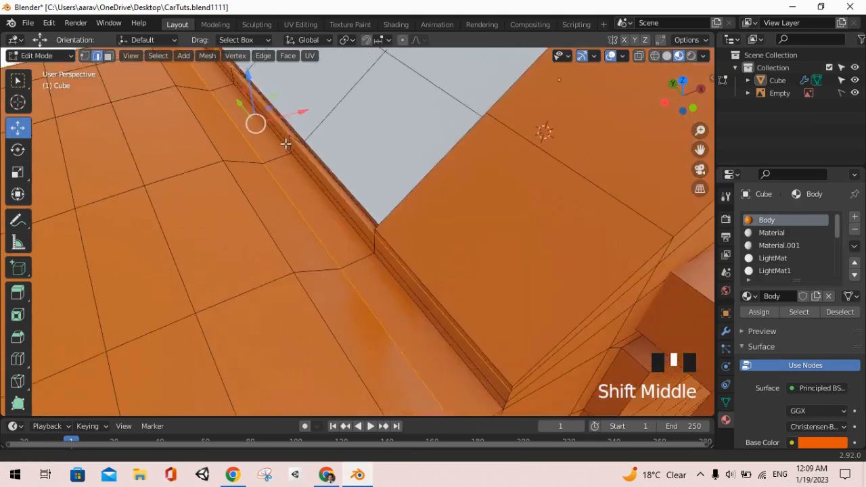
scroll(305, 114, down, 1)
key(f)
middle_drag(416, 225, 394, 194)
key(Tab)
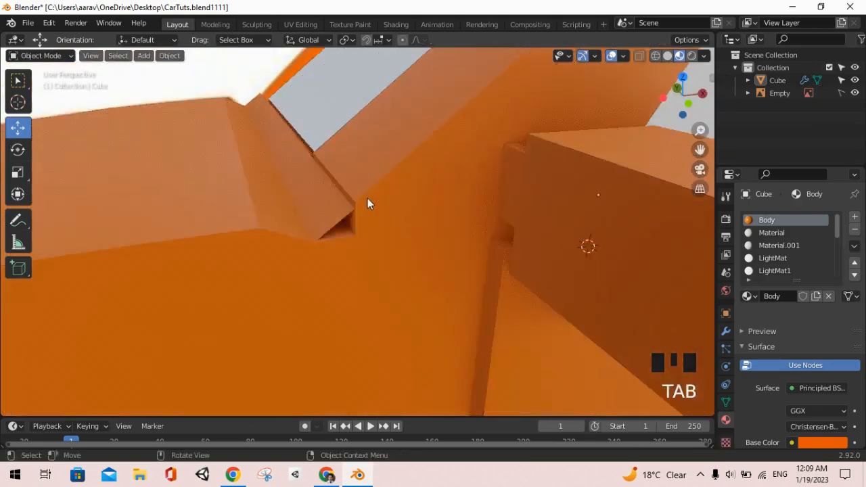
- In Edit Mode, select the edges around the triangular gap at the groove's outer end, fill it with a face, and save in Object Mode
key(Tab)
scroll(349, 216, up, 2)
click(349, 216)
scroll(358, 239, up, 2)
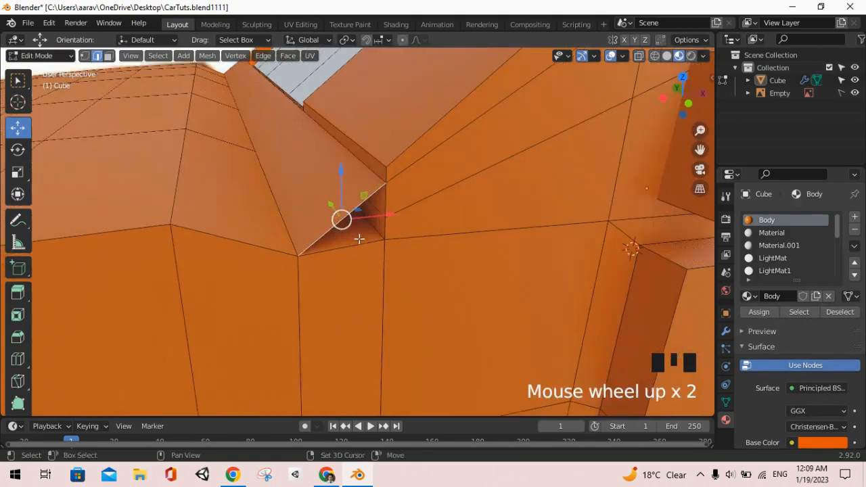
scroll(384, 208, up, 5)
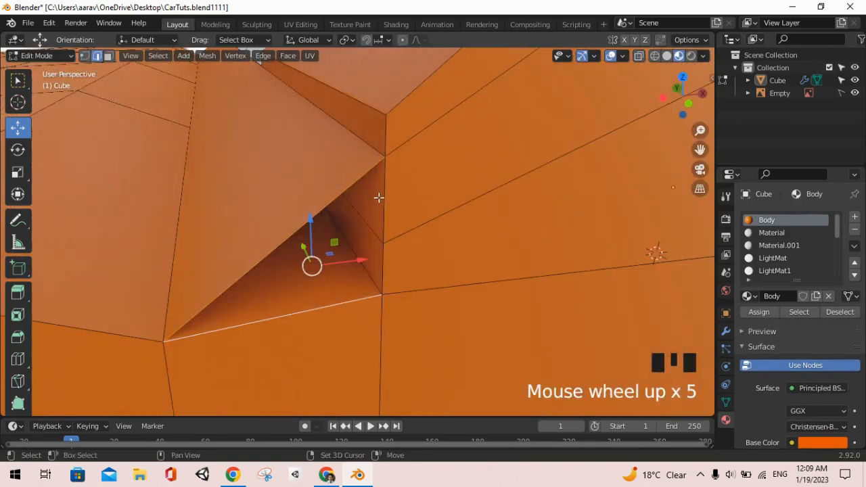
shift+drag(380, 266, 380, 266)
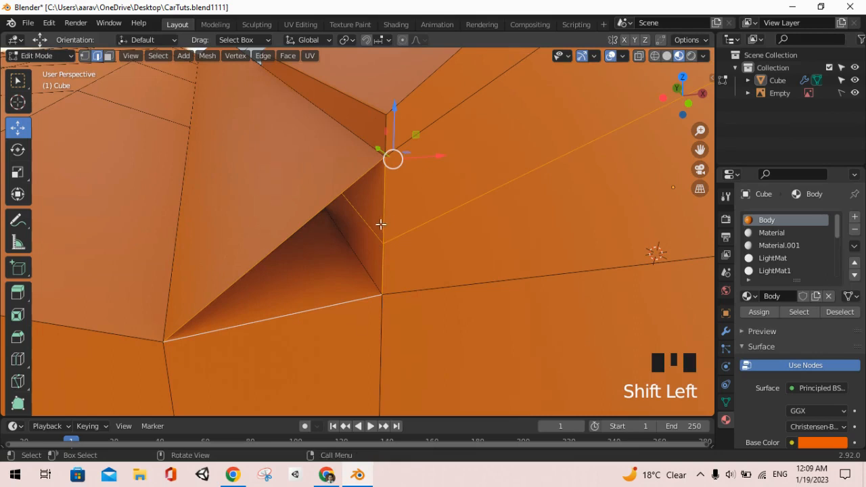
scroll(343, 221, down, 2)
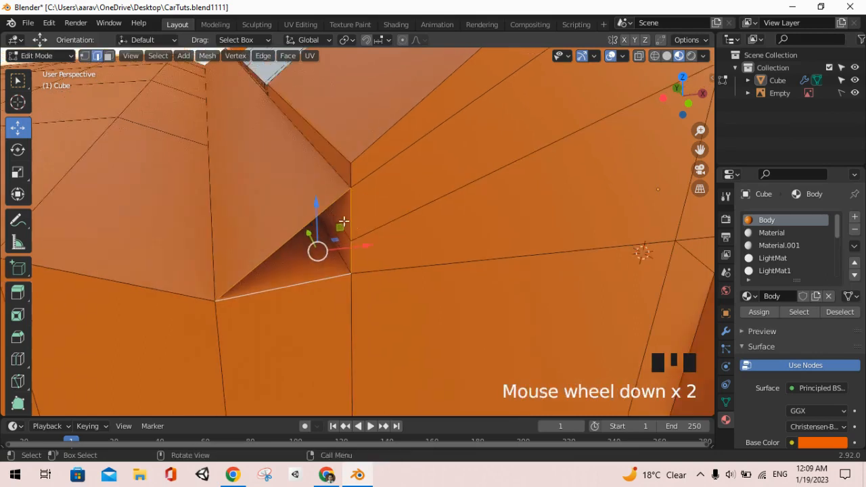
key(f)
key(Tab)
scroll(297, 236, down, 11)
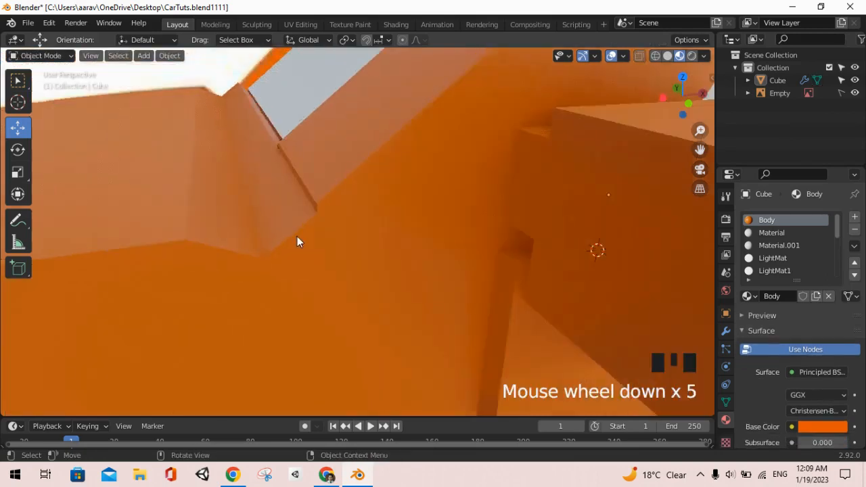
middle_drag(297, 236, 340, 233)
middle_drag(302, 238, 405, 245)
scroll(380, 271, down, 1)
key(ctrl+s)
- Examine the filled groove, windshield and side mirror area from several angles
key(alt+Tab)
key(alt+Tab)
shift+middle_drag(261, 249, 464, 96)
scroll(372, 198, up, 6)
scroll(460, 178, down, 2)
middle_drag(460, 178, 416, 138)
scroll(518, 236, down, 2)
scroll(469, 159, down, 1)
middle_drag(501, 181, 547, 170)
scroll(503, 193, down, 3)
middle_drag(502, 193, 464, 198)
scroll(464, 198, up, 5)
scroll(551, 202, down, 3)
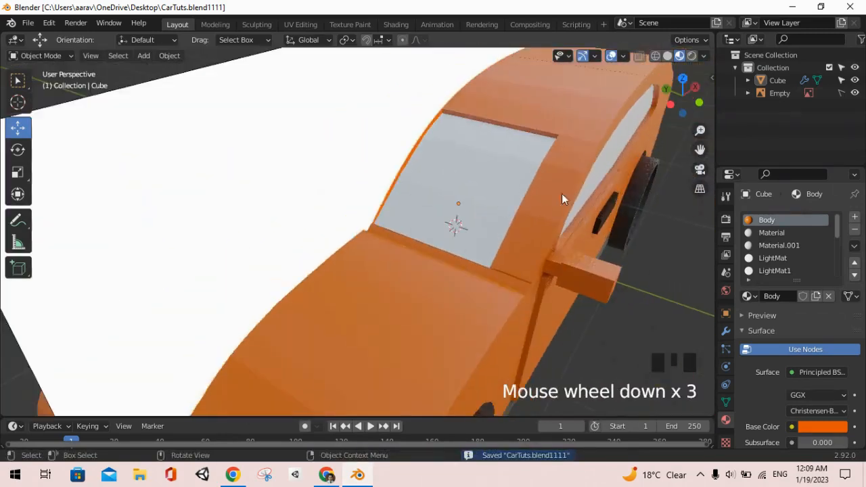
middle_drag(563, 195, 498, 194)
scroll(559, 211, down, 1)
- Remove the Material.001 slot from the car's material list and save the file
shift+middle_drag(559, 211, 728, 235)
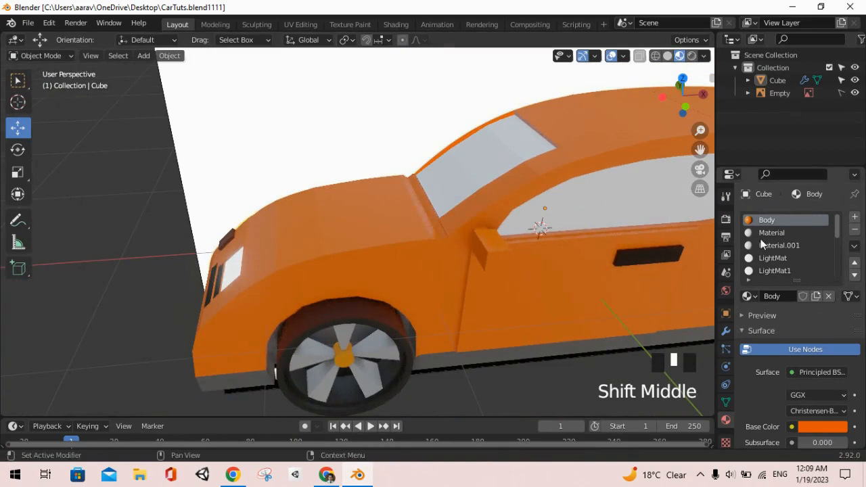
scroll(515, 234, up, 2)
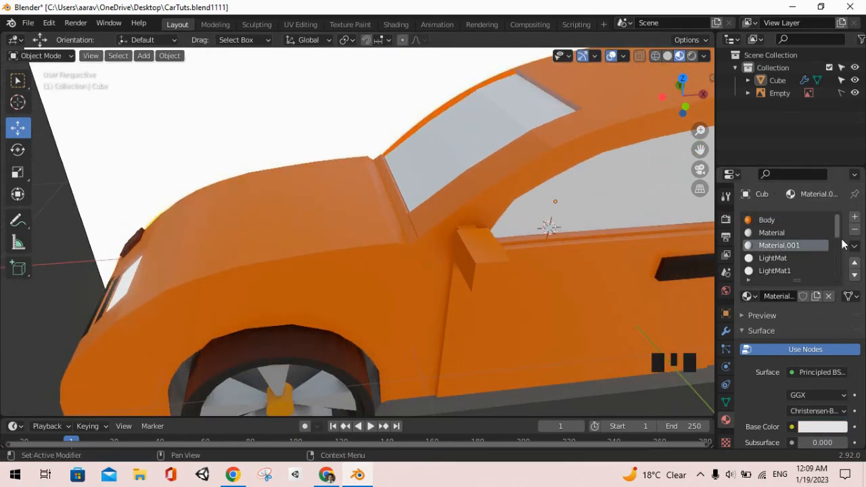
click(855, 229)
scroll(534, 215, down, 5)
shift+middle_drag(534, 215, 357, 232)
shift+scroll(441, 212, down, 2)
middle_drag(440, 212, 459, 189)
key(ctrl+s)
- Select the window material named Material, edit its name, and save the file
scroll(493, 215, up, 3)
key(alt+Tab)
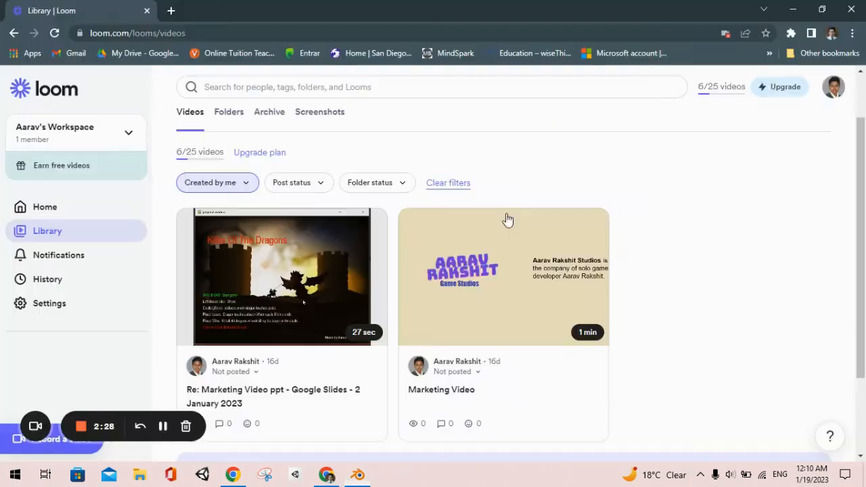
key(alt+Tab)
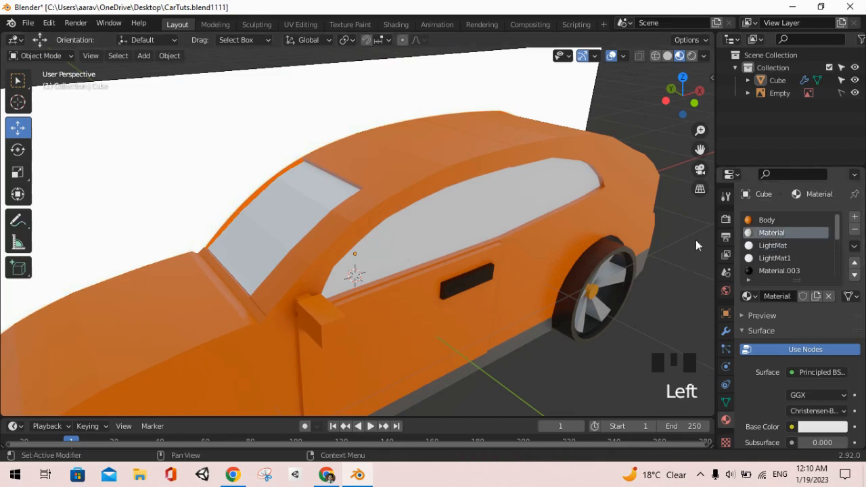
double_click(782, 296)
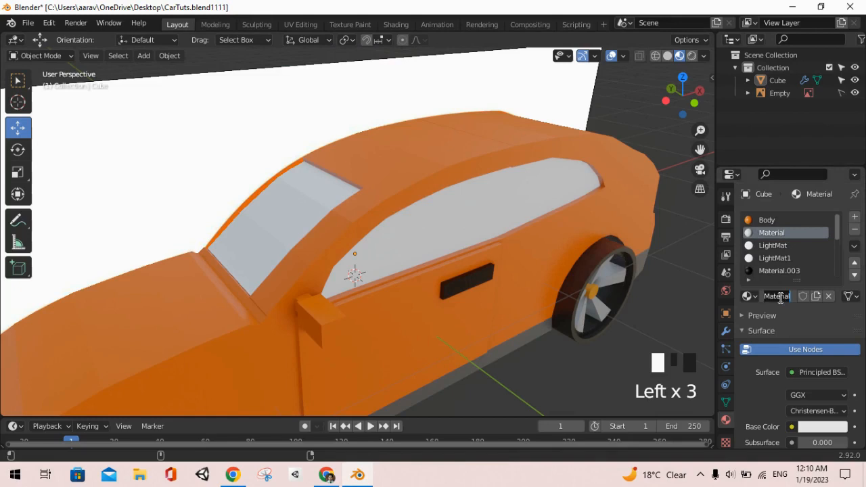
key(Return)
key(ctrl+s)
- Set the window material's Blend Mode to Alpha Hashed
scroll(451, 229, down, 2)
middle_drag(452, 229, 399, 218)
scroll(789, 302, down, 6)
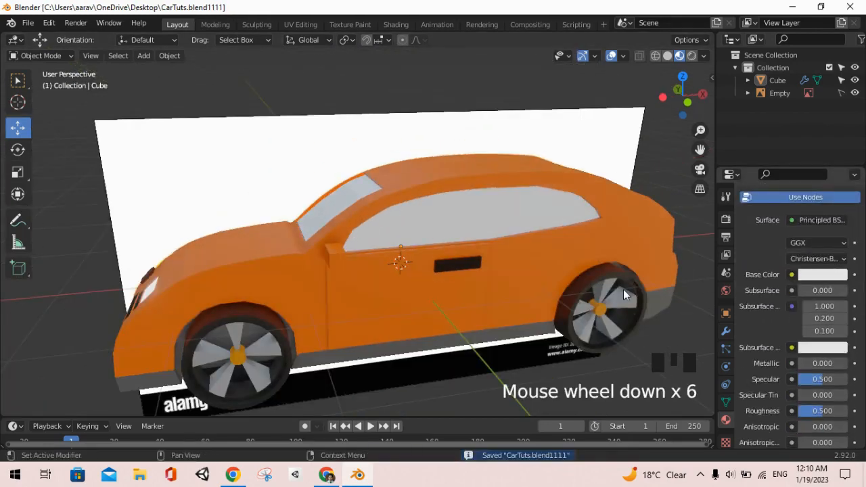
key(ctrl+s)
scroll(479, 274, up, 1)
scroll(479, 273, up, 1)
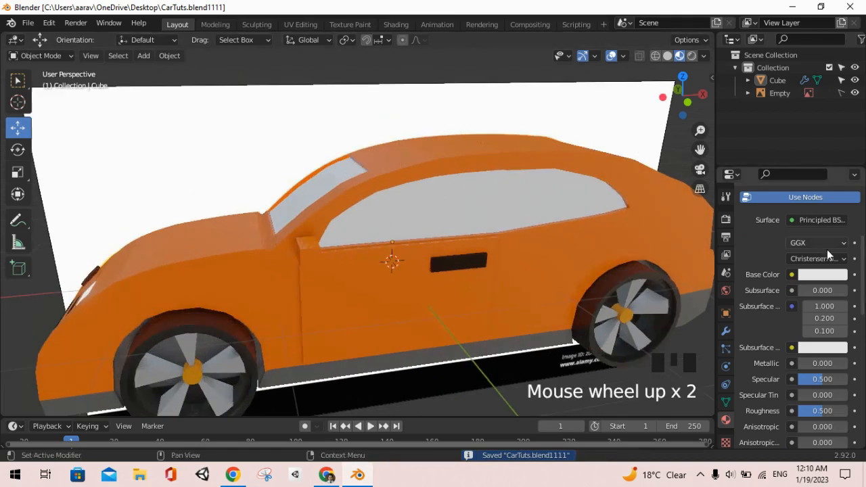
scroll(827, 248, up, 1)
scroll(815, 297, down, 3)
scroll(818, 290, down, 14)
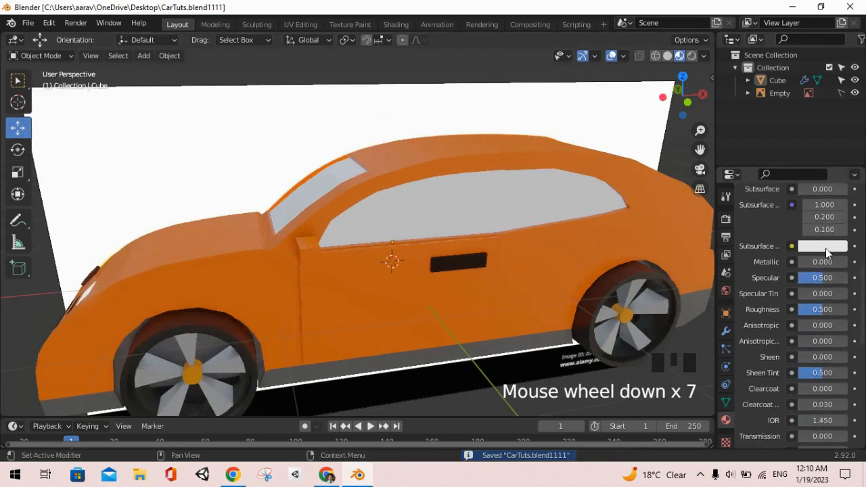
scroll(805, 325, down, 3)
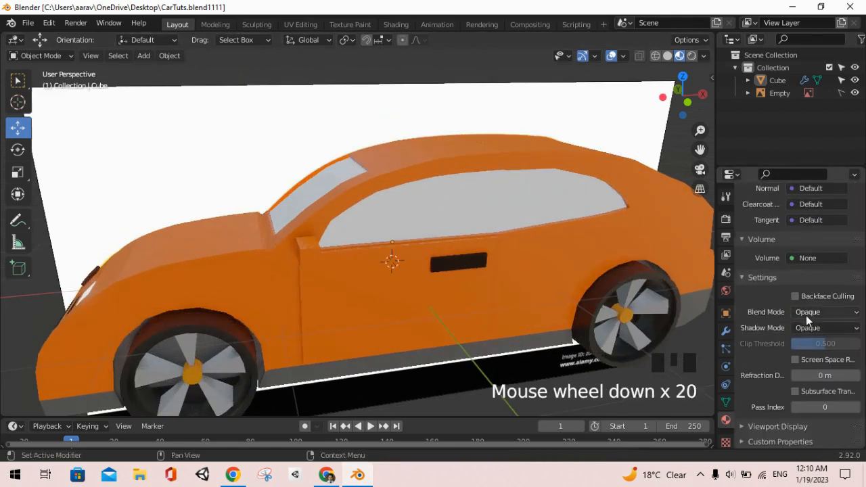
click(814, 315)
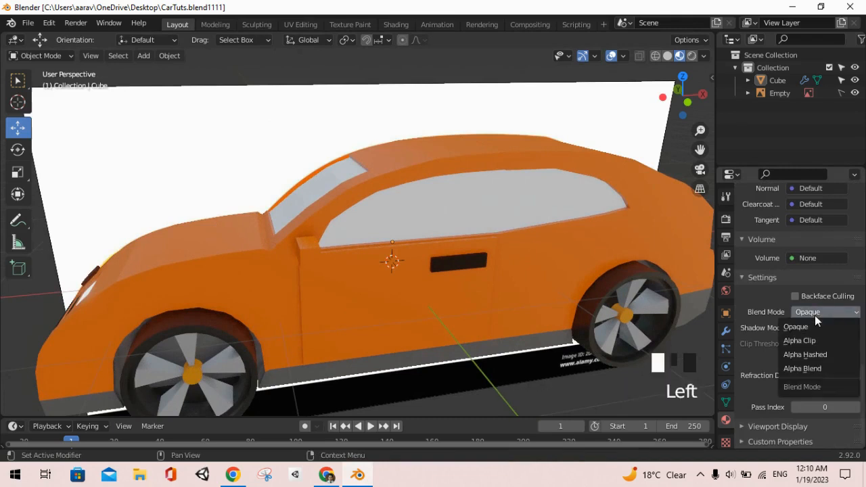
click(819, 356)
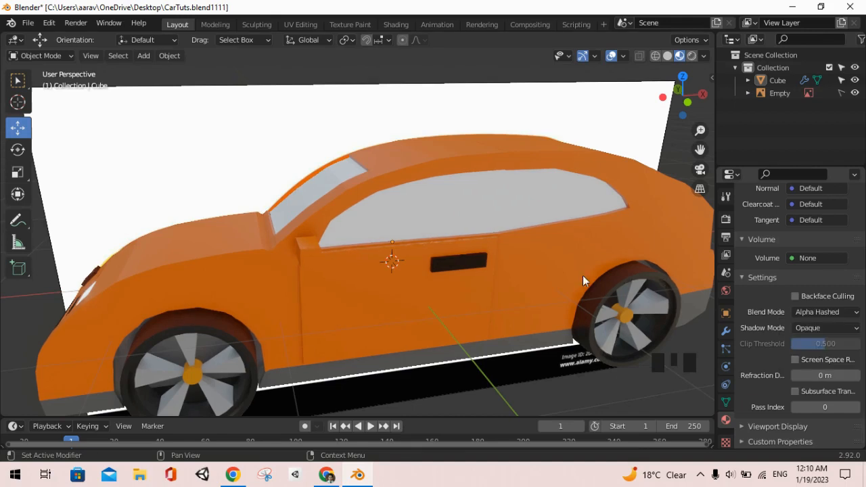
- Set the window material's Alpha to 0.675 and save the file
scroll(579, 301, up, 1)
scroll(802, 308, up, 6)
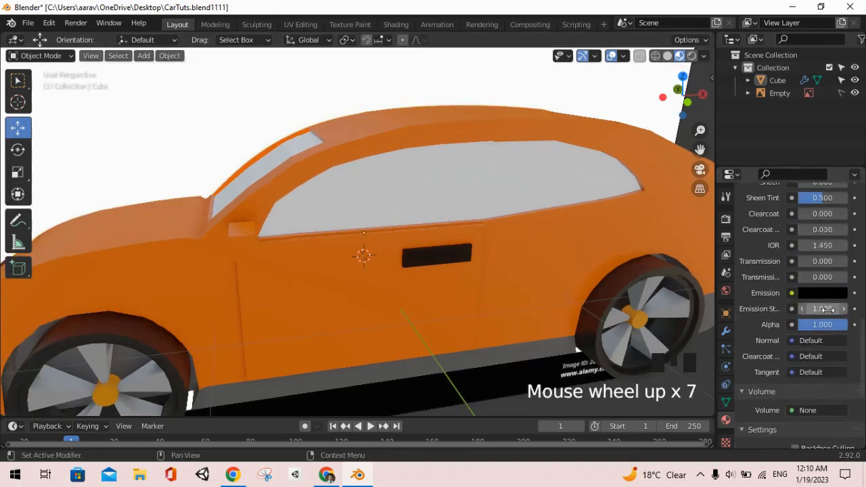
scroll(824, 309, up, 7)
scroll(826, 313, down, 8)
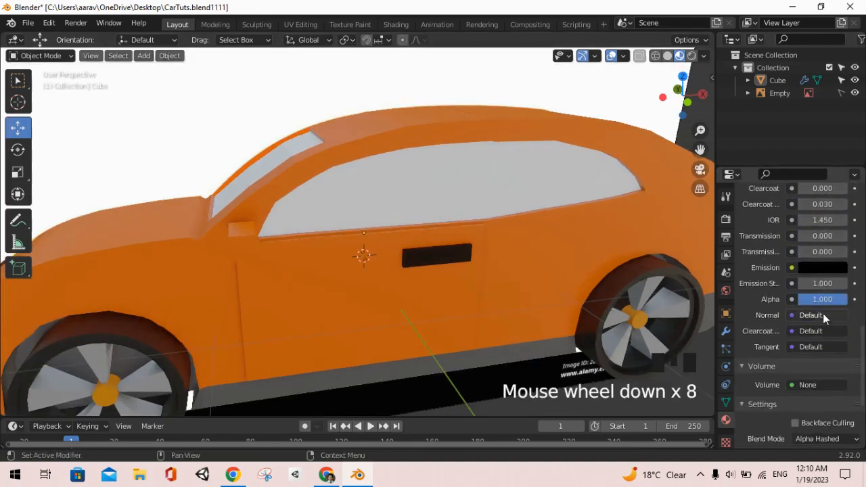
drag(835, 304, 813, 309)
click(835, 299)
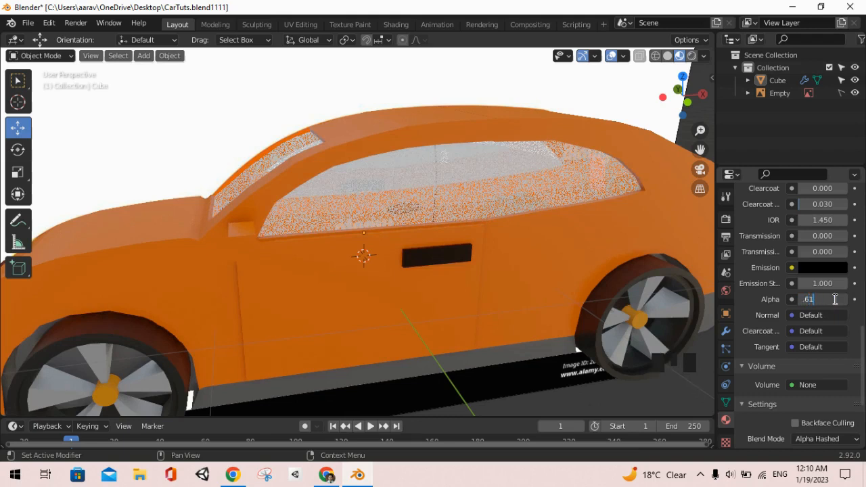
key(ctrl+s)
middle_drag(604, 251, 500, 210)
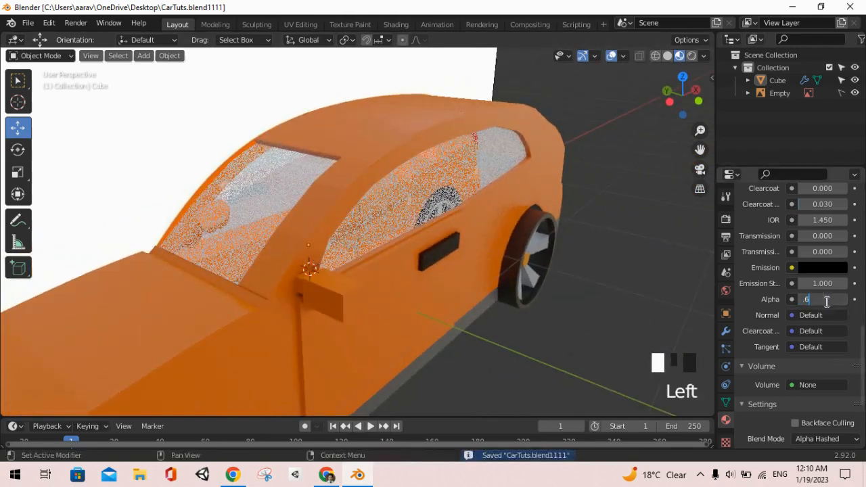
key(ctrl+s)
- Change the window material's Base Color to a saturated blue with hue 0.624, saturation 1.000 and value 0.800
middle_drag(441, 204, 315, 272)
scroll(833, 270, up, 11)
scroll(833, 270, up, 1)
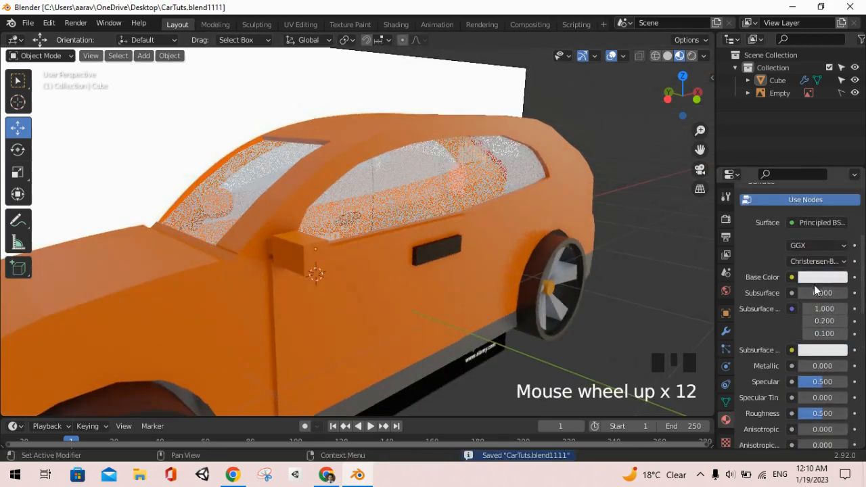
click(816, 276)
drag(783, 151, 806, 99)
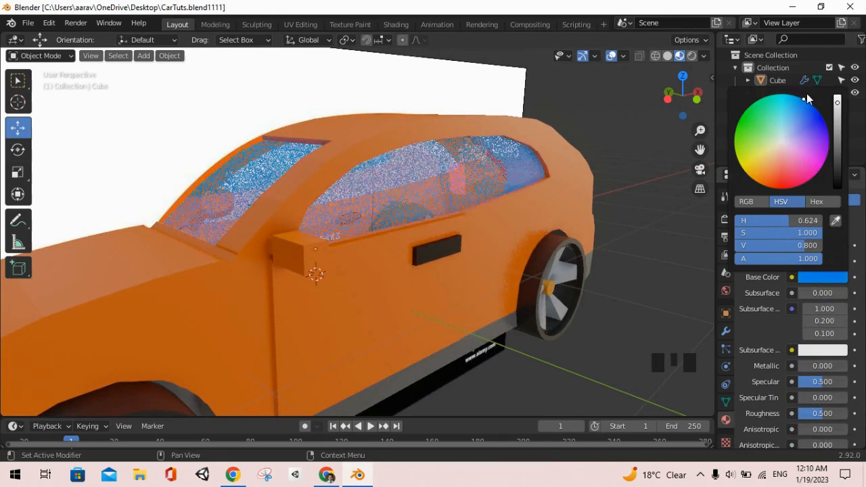
click(569, 202)
- Raise the window material's Alpha to 0.802 and save the file
middle_drag(379, 237, 429, 243)
scroll(397, 245, down, 3)
key(Tab)
key(Tab)
middle_drag(379, 255, 599, 257)
scroll(831, 295, down, 4)
scroll(832, 295, down, 5)
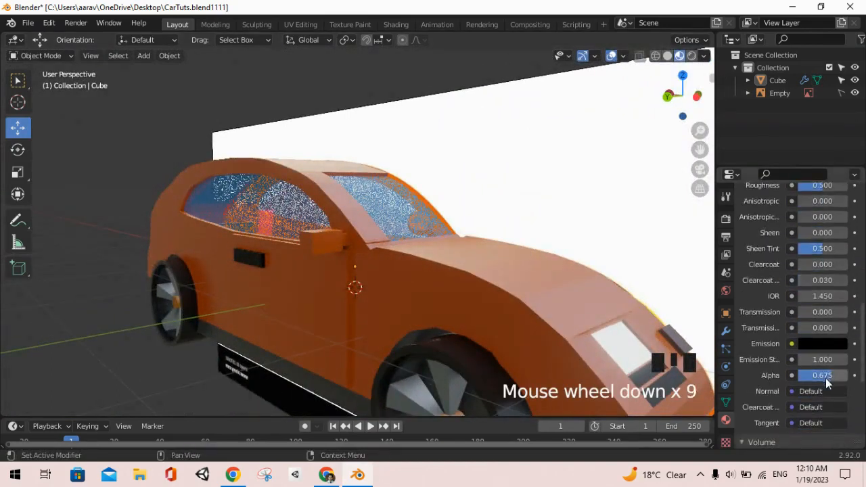
click(223, 109)
key(ctrl+s)
- Examine the semi-transparent blue windows around the car and look through the windshield into the interior
shift+middle_drag(418, 221, 151, 196)
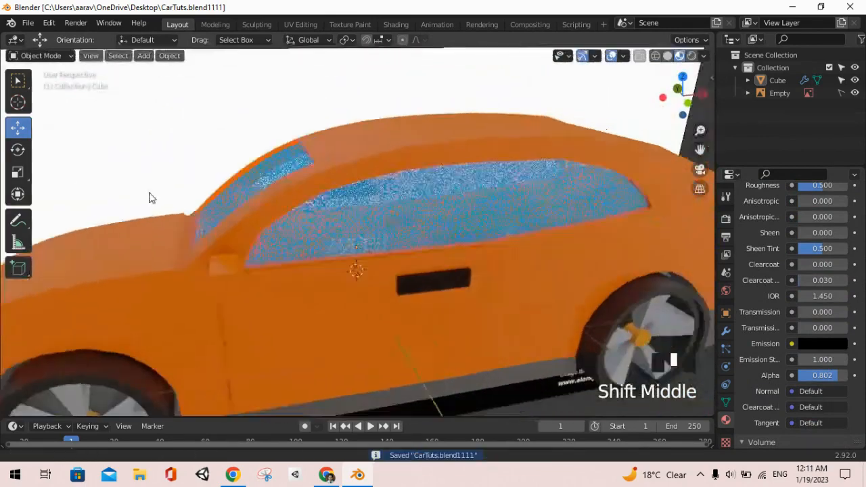
scroll(352, 216, down, 4)
middle_drag(352, 217, 541, 227)
key(ctrl+s)
shift+middle_drag(560, 254, 415, 236)
scroll(334, 137, up, 2)
shift+middle_drag(333, 137, 440, 193)
scroll(446, 244, up, 18)
scroll(443, 267, up, 20)
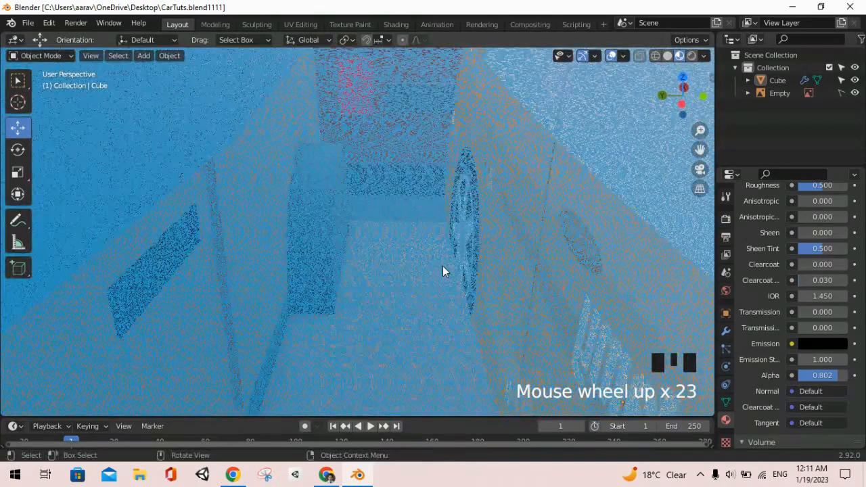
- Hide the Empty reference image in the viewport and save the file with the car's interior in view
scroll(444, 268, down, 6)
scroll(595, 203, down, 2)
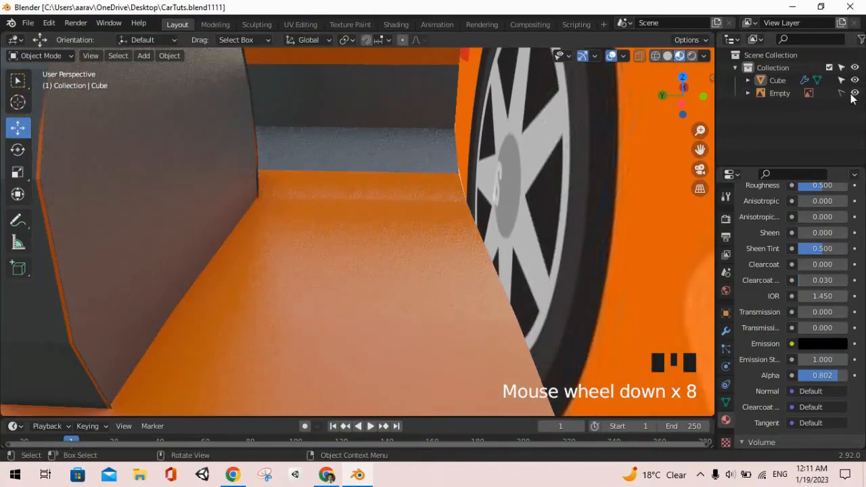
click(854, 95)
scroll(558, 195, down, 3)
shift+middle_drag(557, 195, 420, 200)
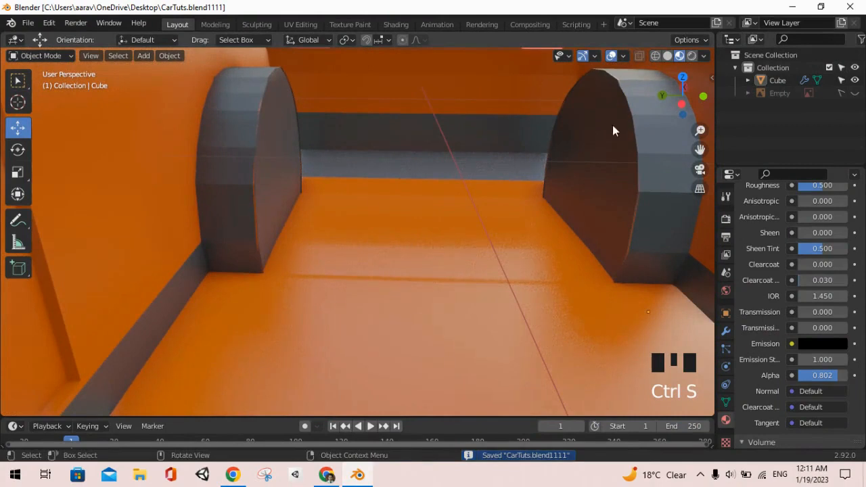
- Add a cube to the car mesh in Edit Mode, inside the cabin
scroll(459, 259, down, 1)
shift+middle_drag(450, 257, 299, 173)
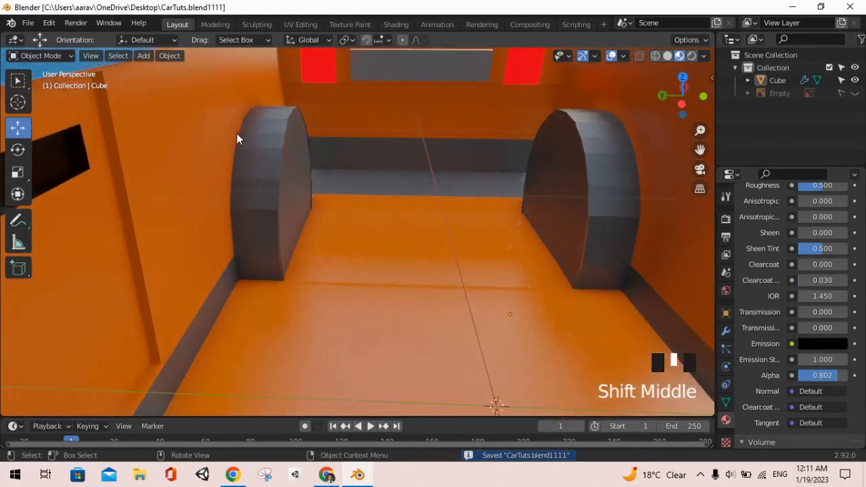
key(shift+a)
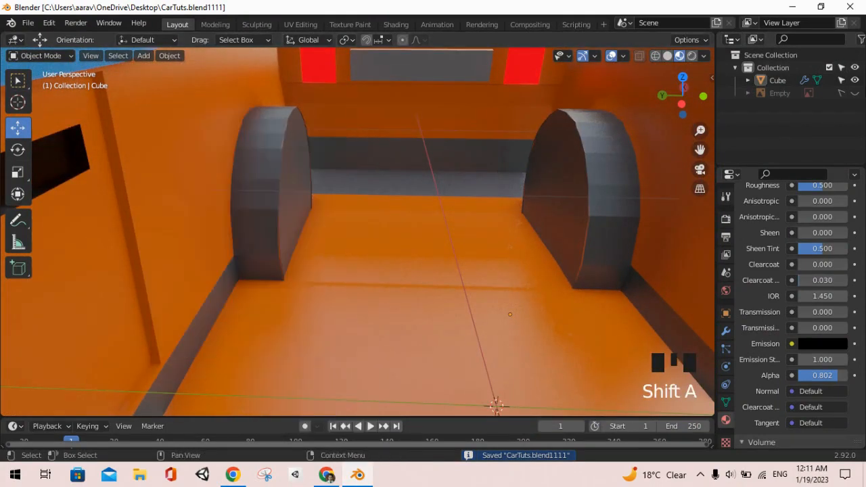
key(Tab)
key(shift+a)
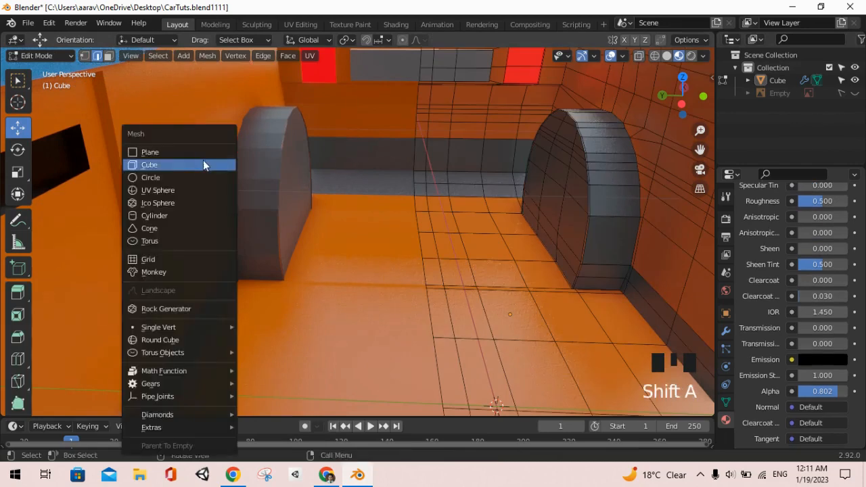
click(184, 166)
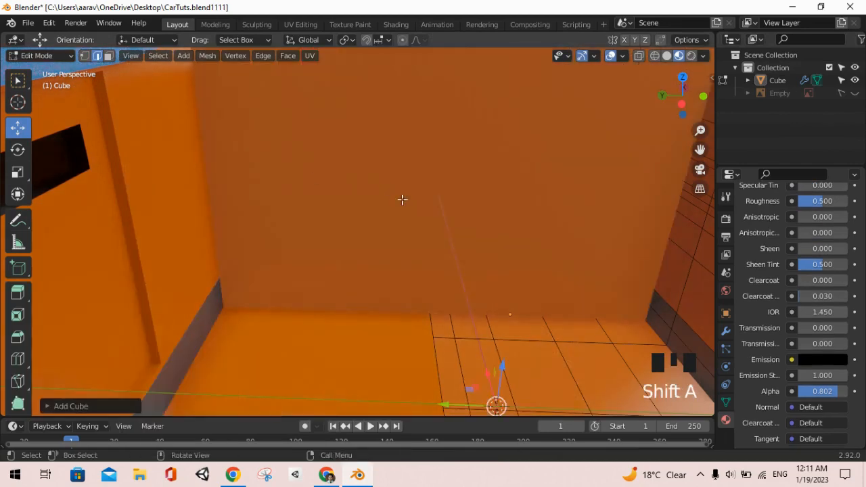
- Scale the new cube down to a seat-sized block and move it about 0.12 m, mostly upward
key(s)
click(550, 304)
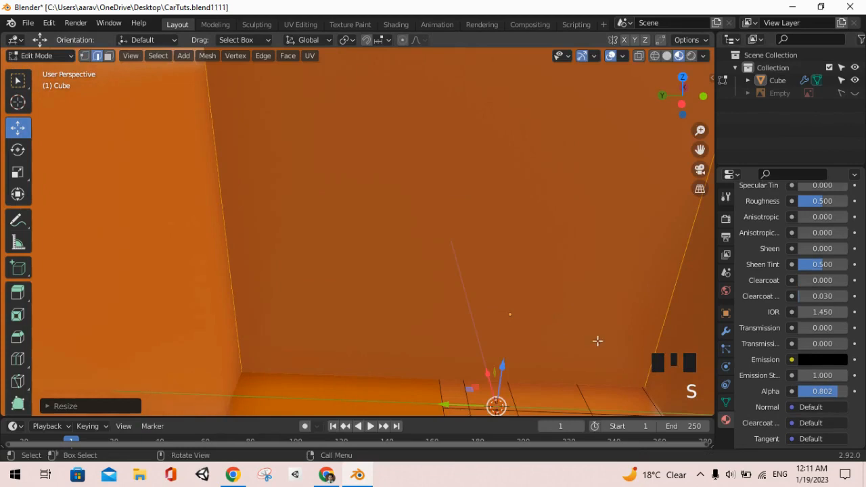
key(s)
click(502, 304)
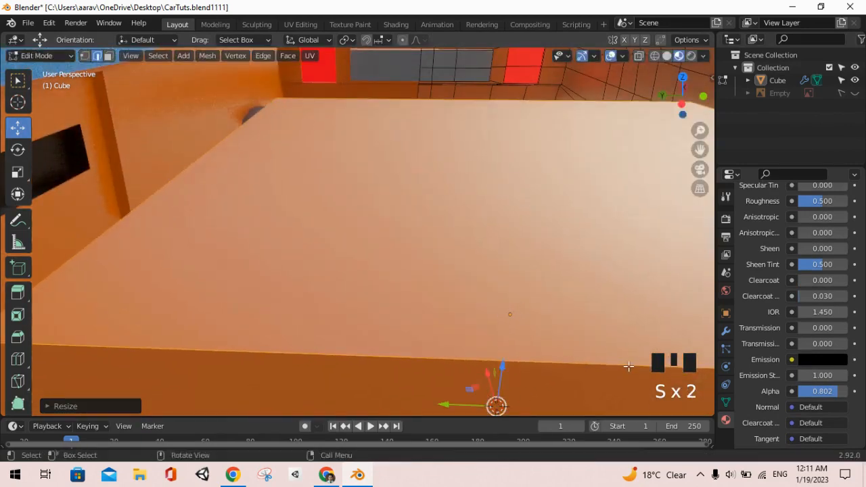
key(s)
click(507, 334)
key(g)
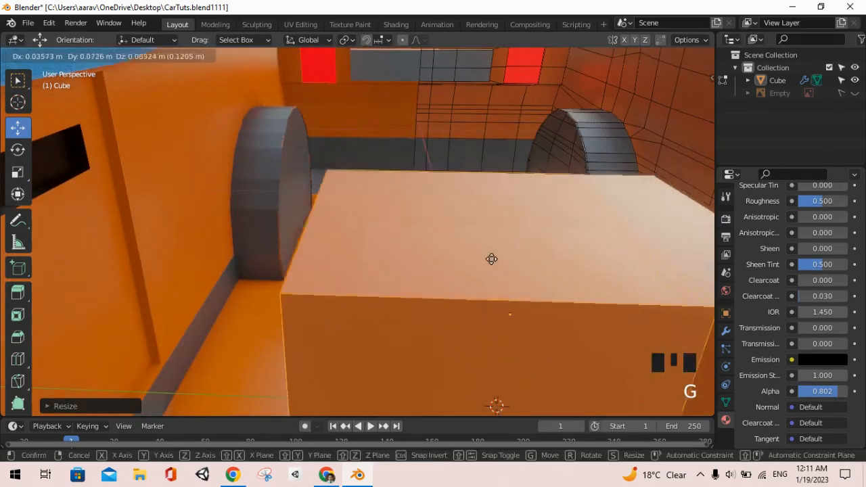
click(488, 254)
- Check the block's placement relative to the car body and open the Mirror modifier's settings
scroll(493, 271, down, 4)
middle_drag(495, 284, 349, 309)
scroll(410, 286, down, 9)
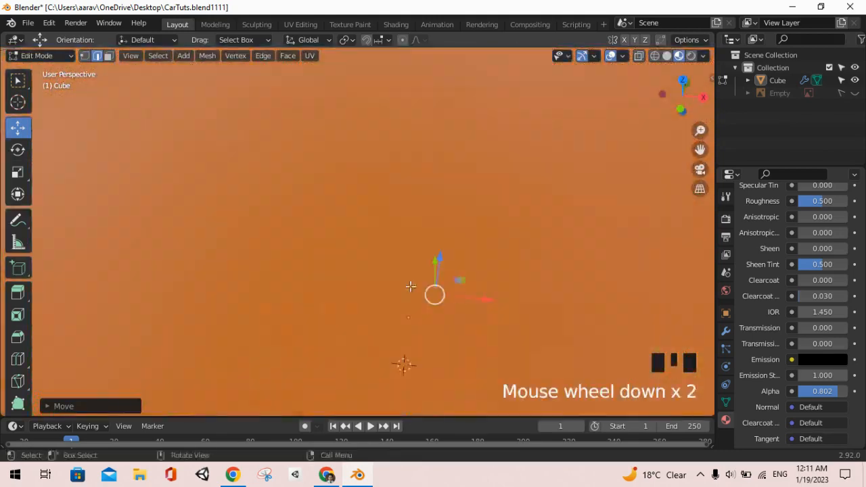
scroll(415, 179, down, 19)
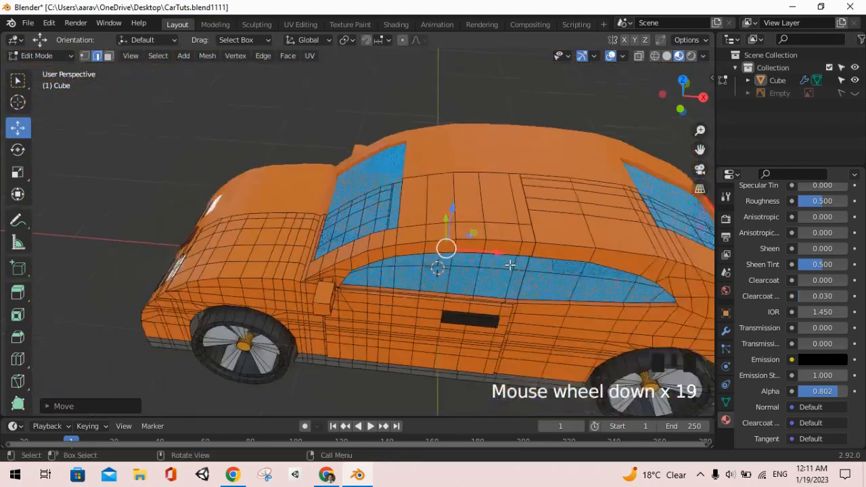
middle_drag(467, 244, 564, 248)
click(726, 330)
scroll(433, 248, up, 10)
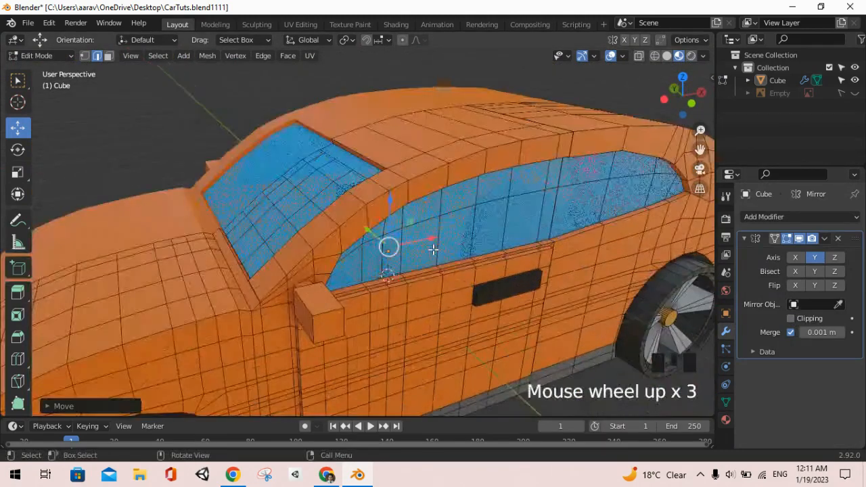
middle_drag(514, 239, 340, 154)
scroll(350, 255, up, 4)
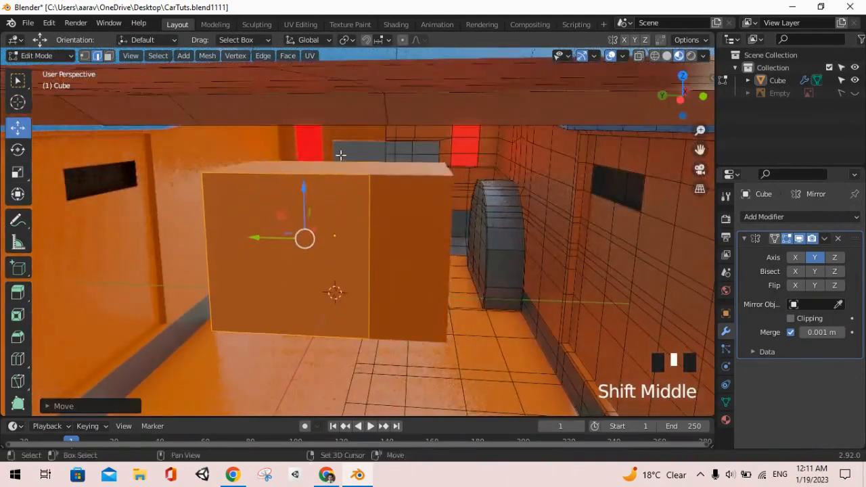
- With Clipping enabled on the Mirror modifier, shift the block across to meet the car's centre line and lower it onto the cabin floor
drag(289, 248, 484, 257)
shift+middle_drag(485, 243, 498, 142)
drag(489, 160, 498, 209)
drag(410, 243, 366, 242)
drag(419, 192, 417, 176)
- Move the block about 1.3 m along X toward the rear wheel arches
middle_drag(418, 176, 539, 207)
middle_drag(469, 194, 443, 201)
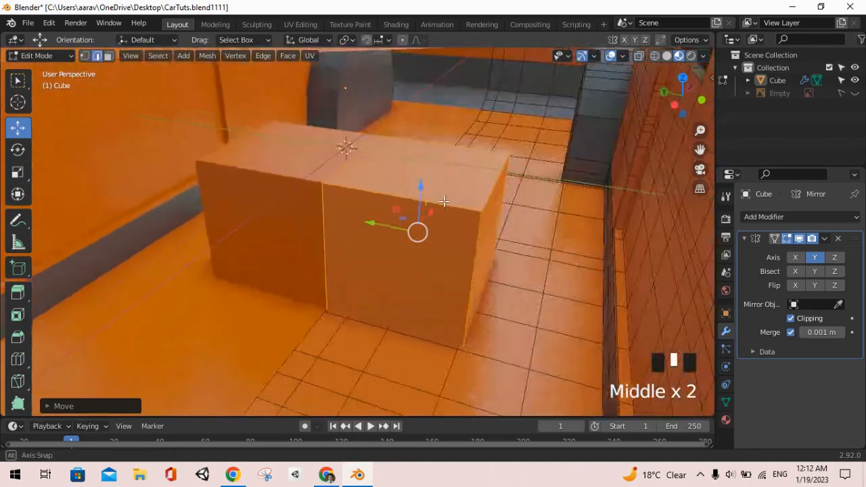
drag(417, 232, 651, 119)
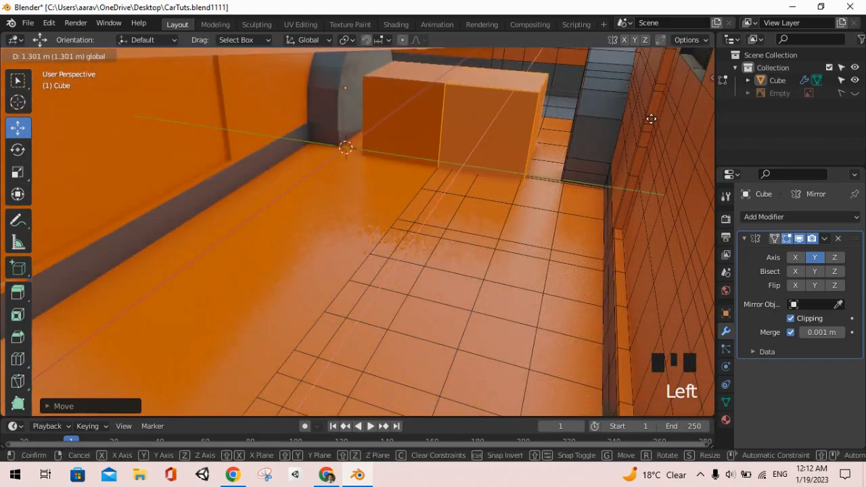
click(526, 114)
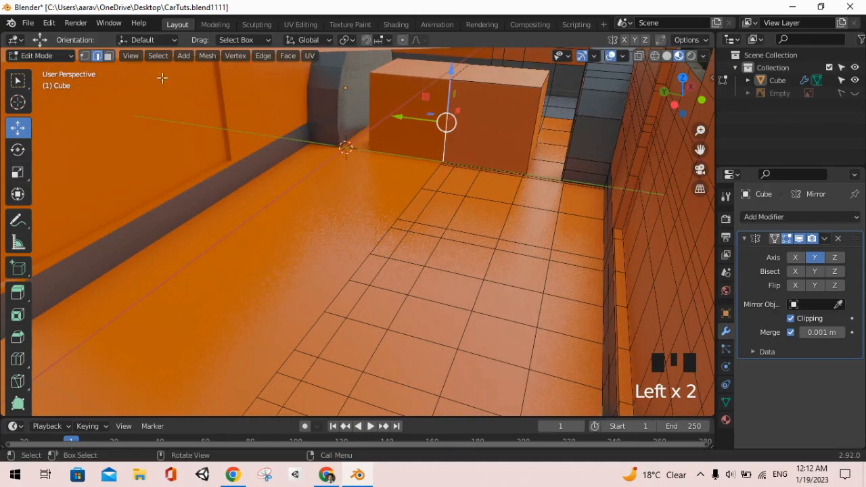
key(alt+Tab)
key(alt+Tab)
key(alt+Tab)
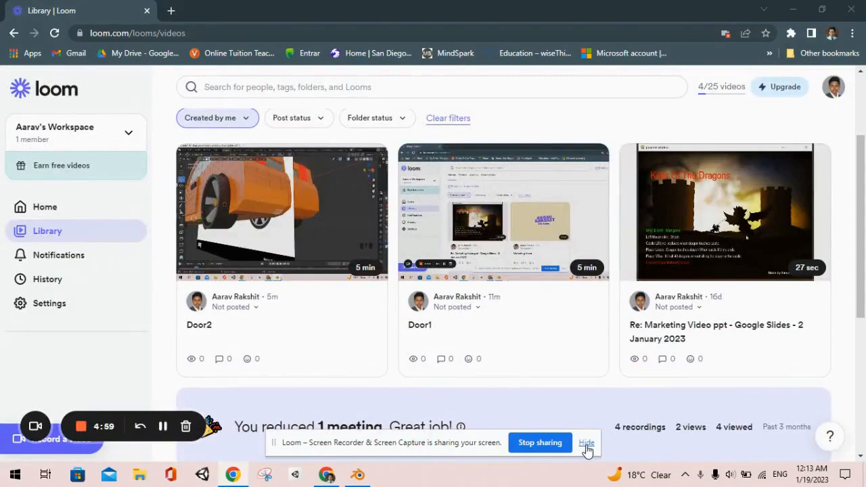
click(586, 444)
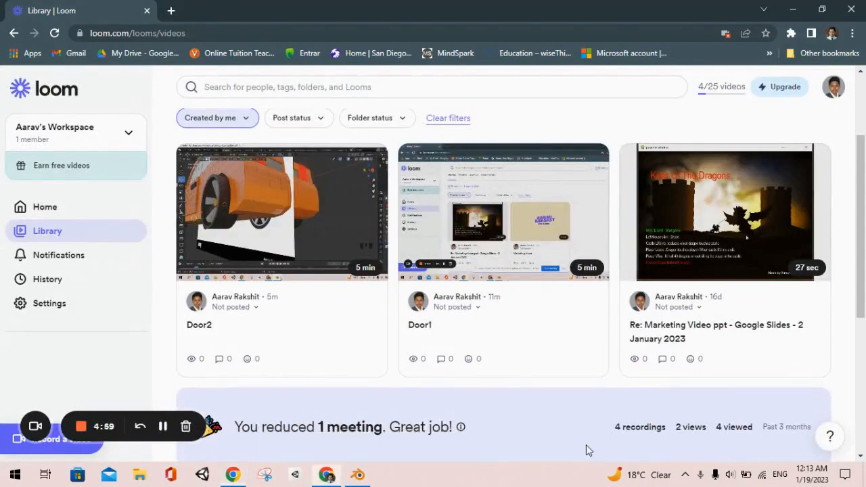
click(360, 475)
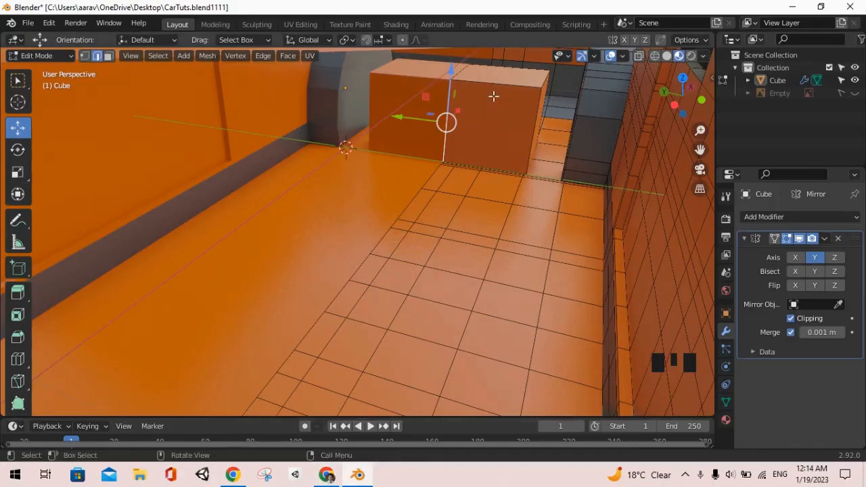
- Widen the block by moving its outer side face along Y toward the rear wheel arch
scroll(493, 96, up, 3)
shift+middle_drag(462, 143, 490, 161)
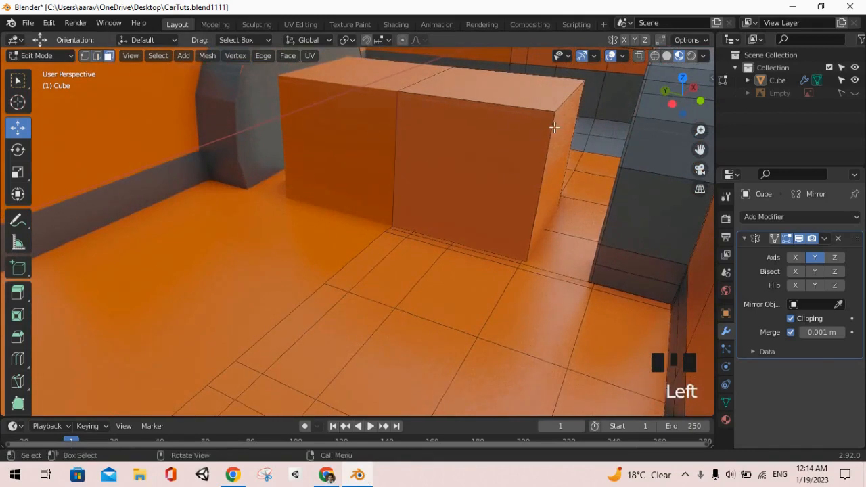
drag(509, 159, 541, 168)
middle_drag(541, 169, 518, 207)
- Pull the block's front face forward along X and lower its top face to form the seat base
click(487, 230)
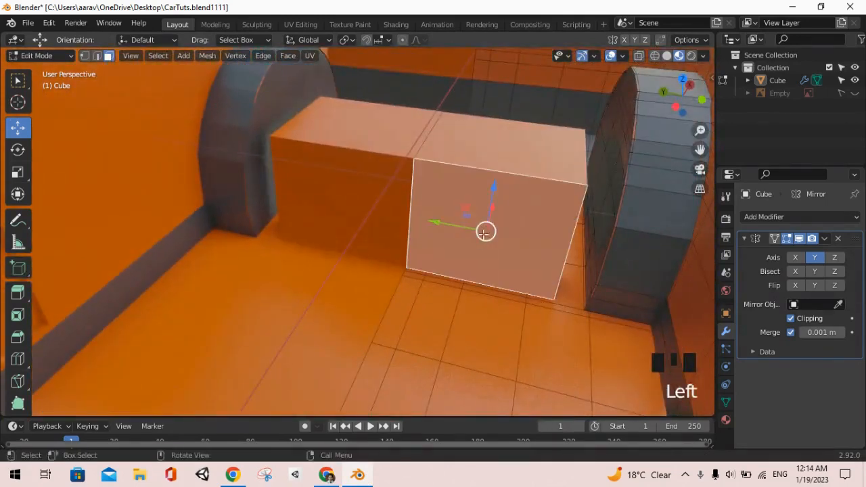
drag(496, 202, 481, 265)
click(485, 181)
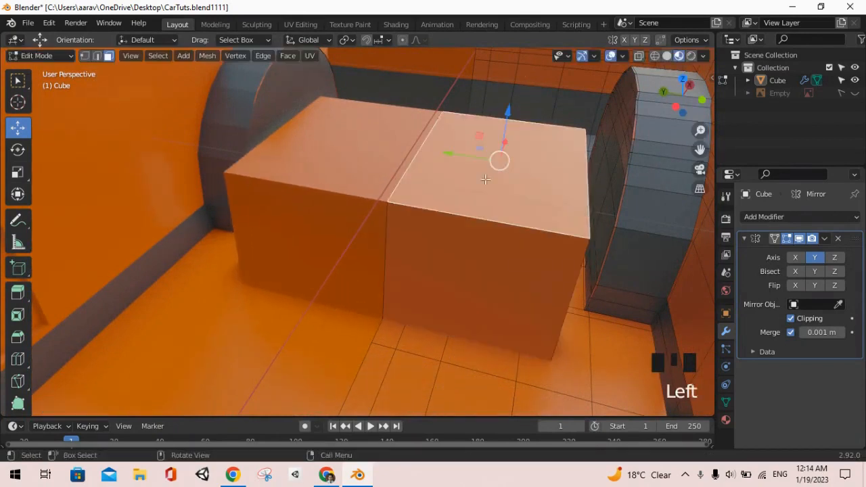
middle_drag(495, 159, 500, 142)
drag(504, 115, 512, 156)
- Extrude the seat base's top face in place, shrink it along X and shift it about 0.09 m to the rear edge
middle_drag(513, 156, 491, 200)
scroll(529, 182, up, 1)
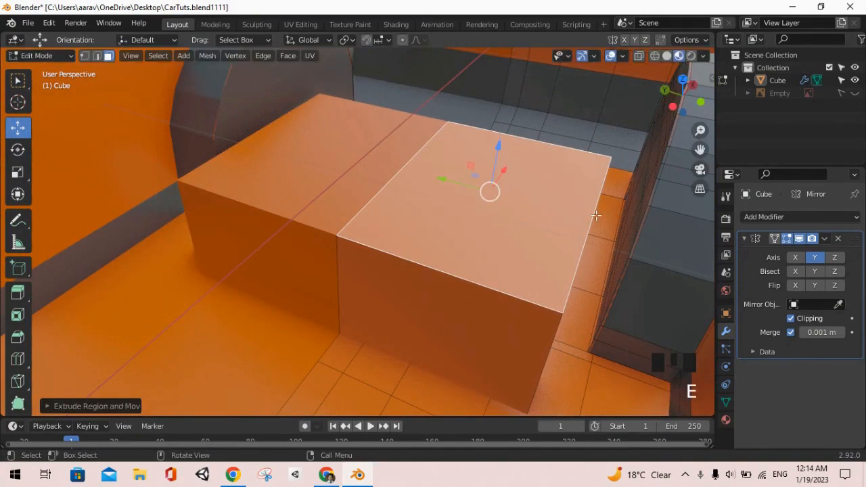
key(s)
key(x)
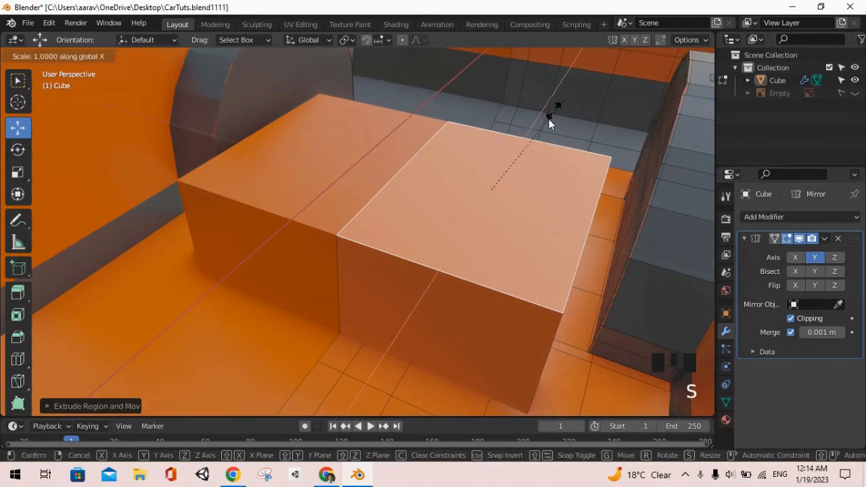
click(555, 138)
key(g)
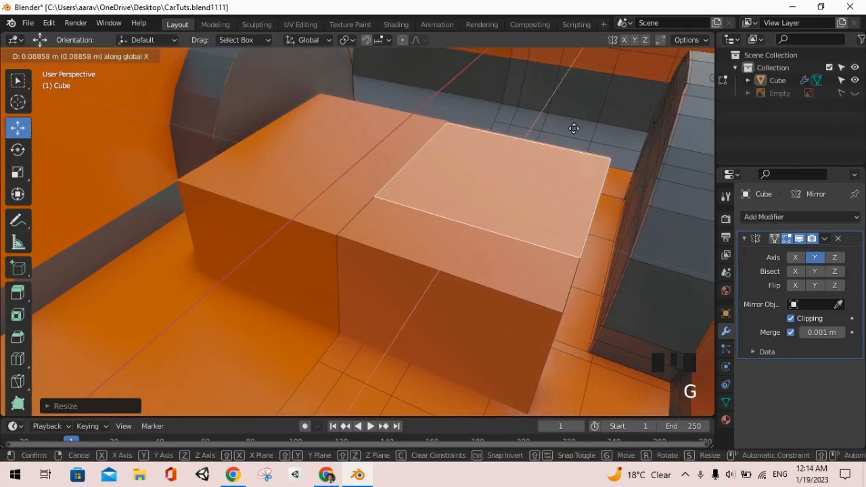
click(574, 129)
middle_drag(566, 132, 540, 186)
scroll(518, 165, down, 2)
key(e)
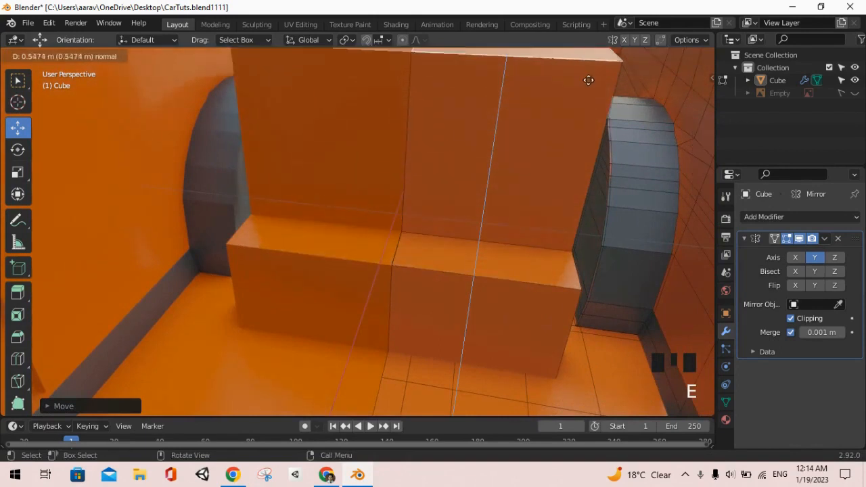
scroll(576, 135, up, 2)
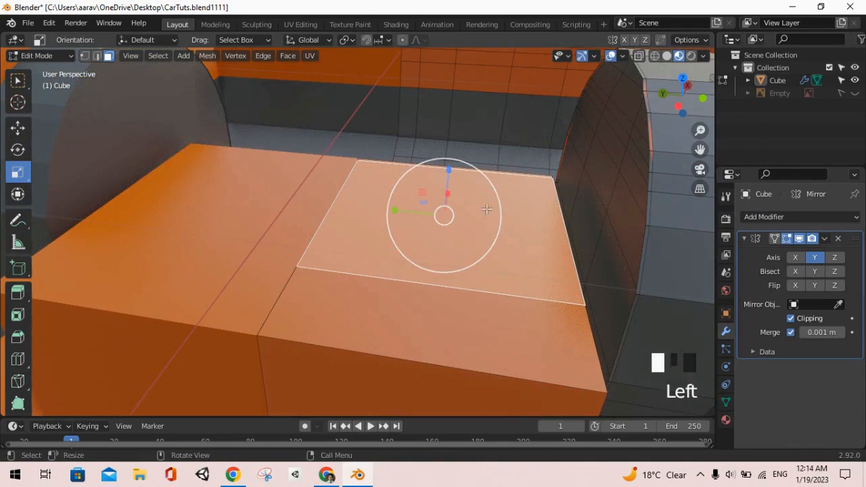
shift+middle_drag(486, 210, 54, 106)
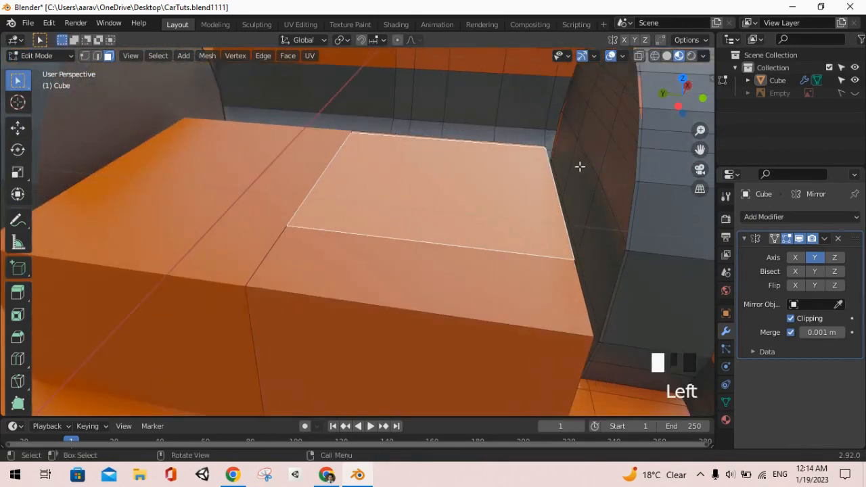
- Scale the rear top face down along Y so it is narrower than the seat base
scroll(579, 167, down, 2)
key(s)
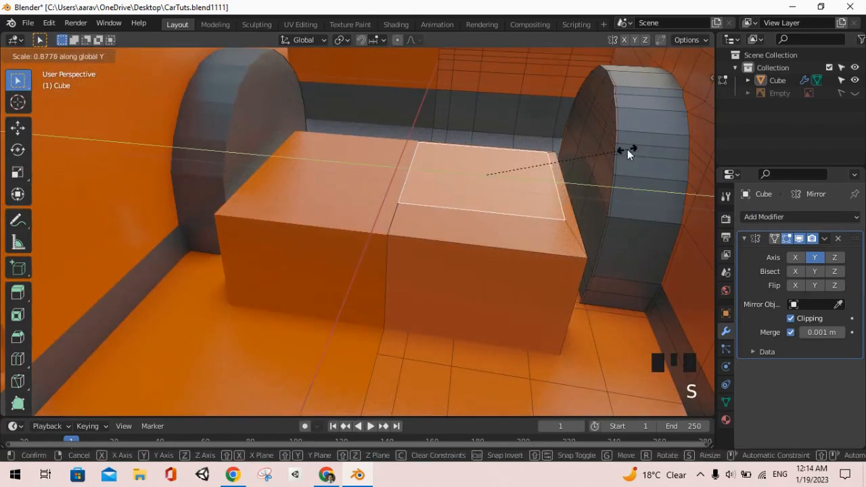
click(539, 166)
- Extrude the narrowed face straight up to form the seat's tall backrest
middle_drag(539, 166, 489, 247)
key(e)
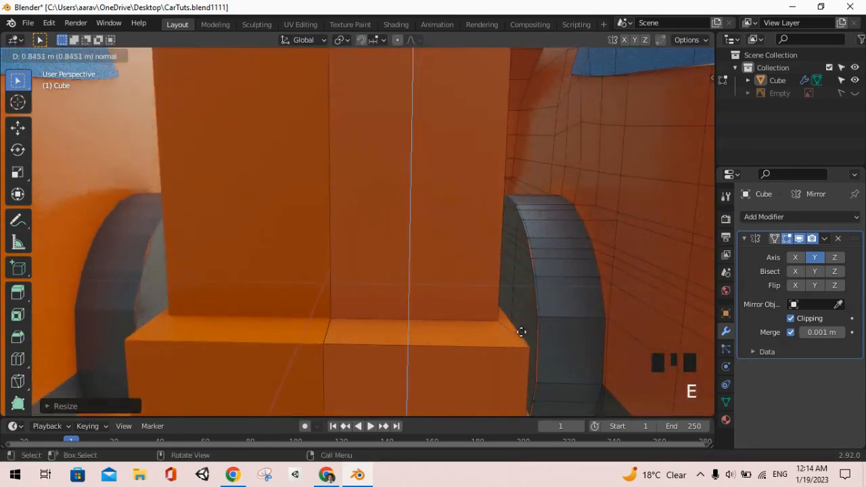
scroll(518, 295, down, 4)
mouse_move(415, 192)
middle_down()
mouse_move(500, 213)
mouse_move(405, 203)
middle_up()
scroll(507, 232, down, 3)
scroll(405, 203, up, 20)
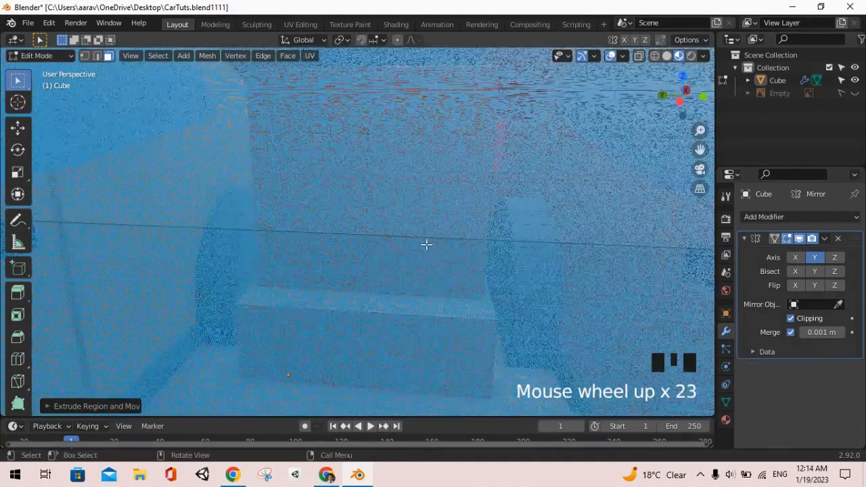
- Bevel the backrest's upper and outer side edges with 3 segments and a width of about 0.039 m
scroll(435, 263, down, 5)
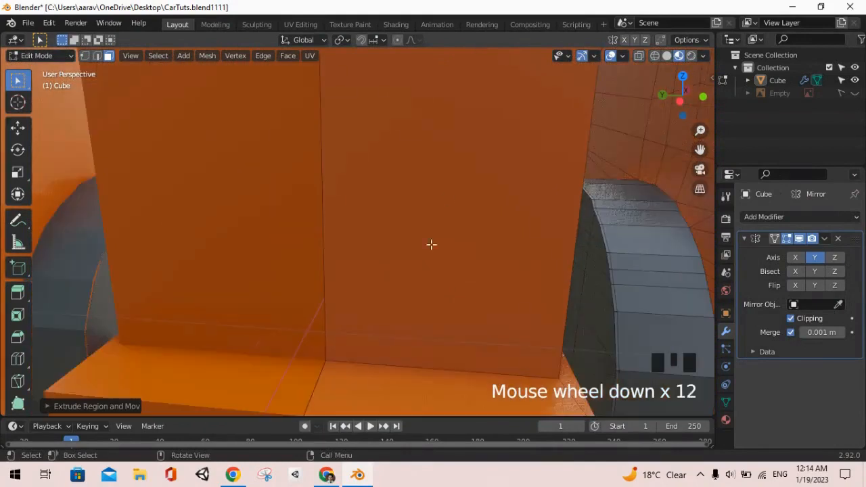
scroll(460, 171, down, 3)
shift+middle_drag(442, 199, 414, 292)
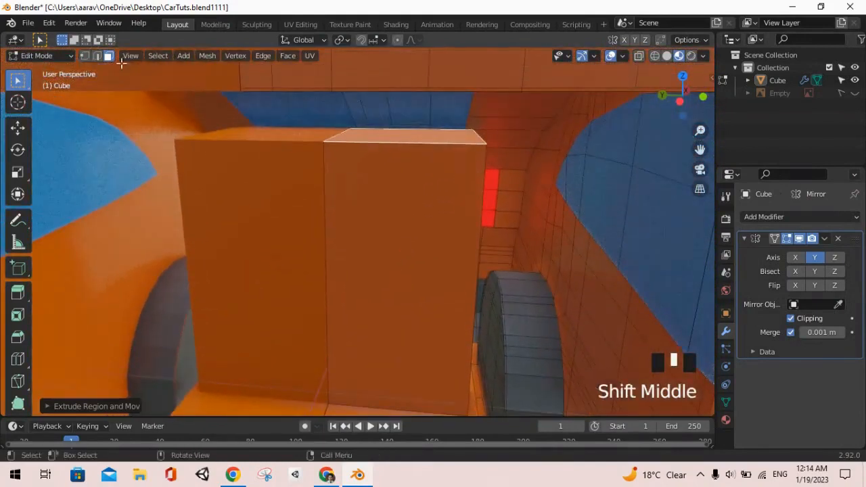
scroll(439, 145, up, 1)
middle_drag(500, 174, 513, 156)
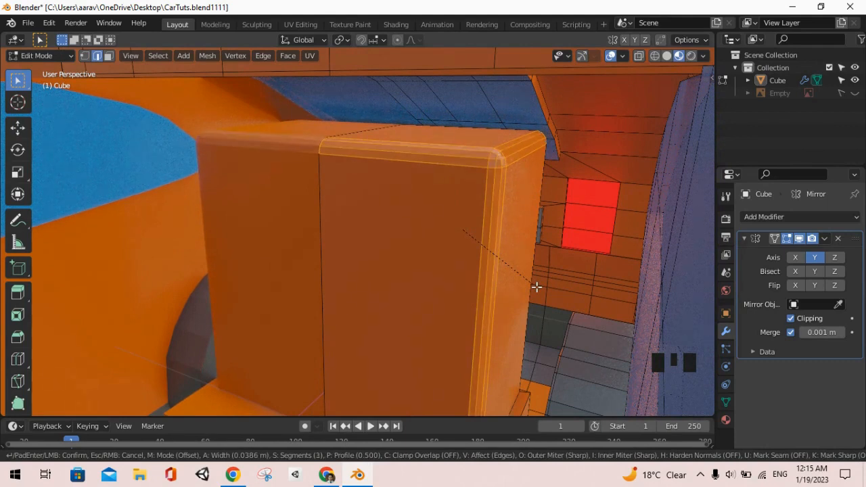
key(Tab)
key(Tab)
key(Tab)
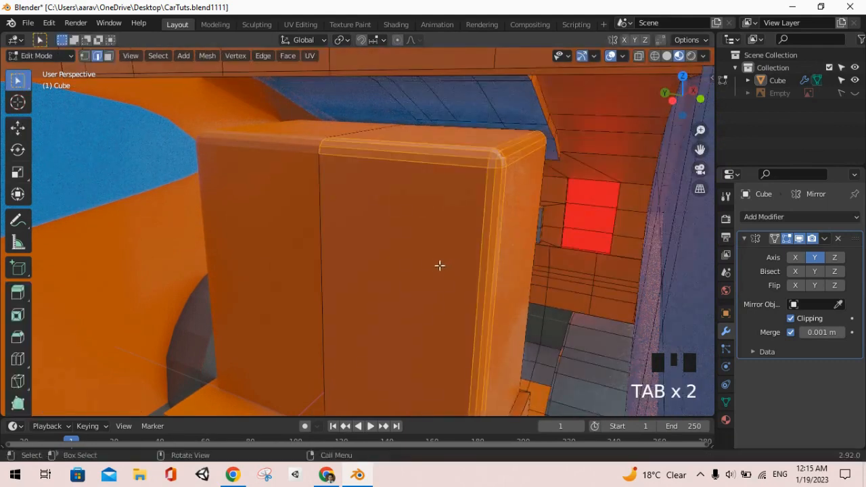
key(alt+Tab)
key(alt+Tab)
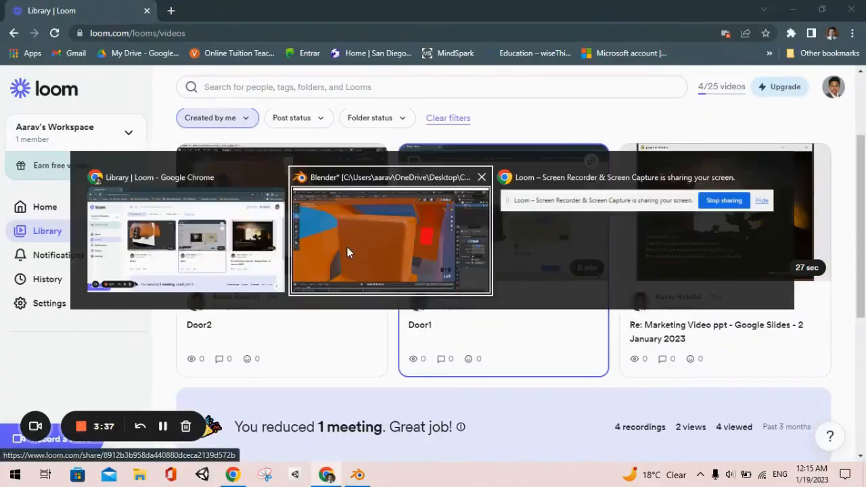
key(Tab)
scroll(401, 220, down, 3)
shift+middle_drag(431, 241, 518, 161)
scroll(437, 193, down, 8)
scroll(437, 192, down, 8)
middle_drag(437, 193, 611, 165)
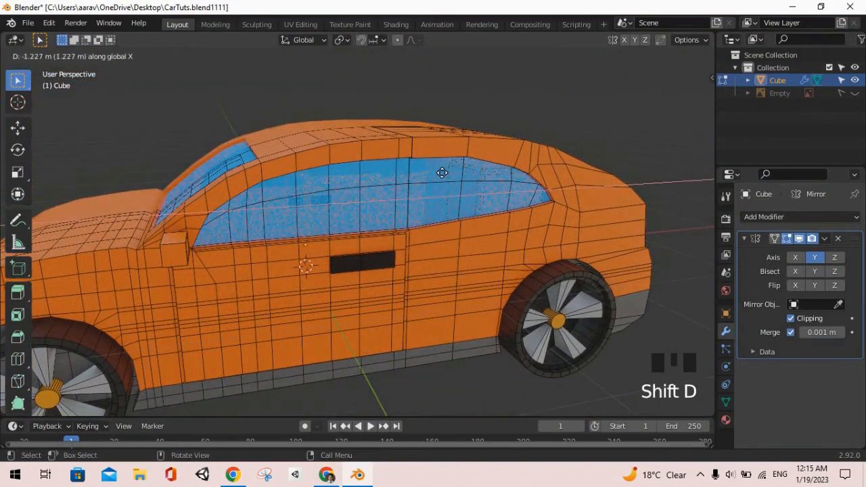
scroll(353, 184, up, 6)
middle_drag(319, 200, 367, 178)
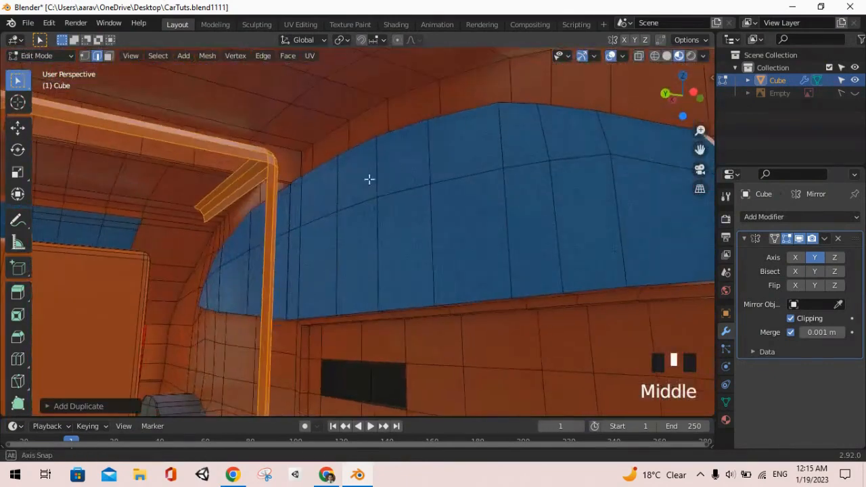
key(ctrl+z)
- Select the whole linked rear seat and duplicate it forward along the X axis as the front seat
shift+middle_drag(228, 239, 270, 226)
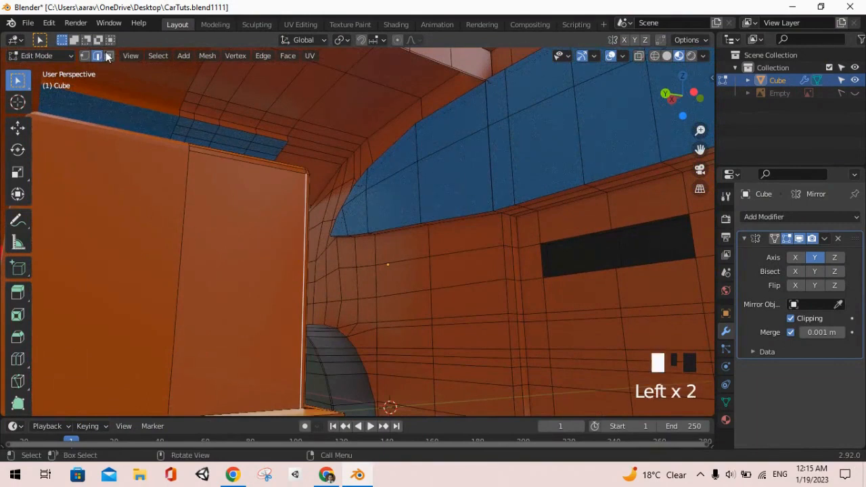
key(l)
middle_drag(304, 245, 454, 175)
scroll(481, 177, up, 3)
key(shift+d)
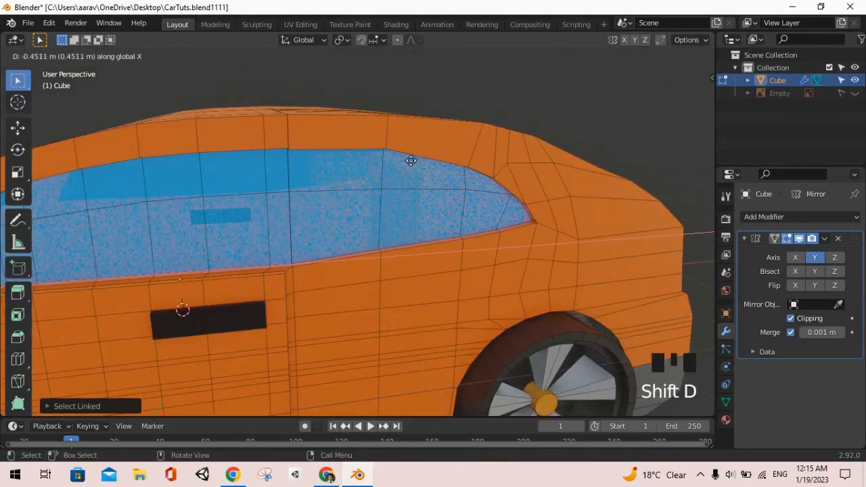
click(238, 175)
- Fine-tune the position of the duplicated front seat inside the cabin
middle_drag(238, 175, 570, 155)
scroll(472, 168, up, 2)
scroll(369, 222, up, 3)
middle_drag(380, 247, 485, 230)
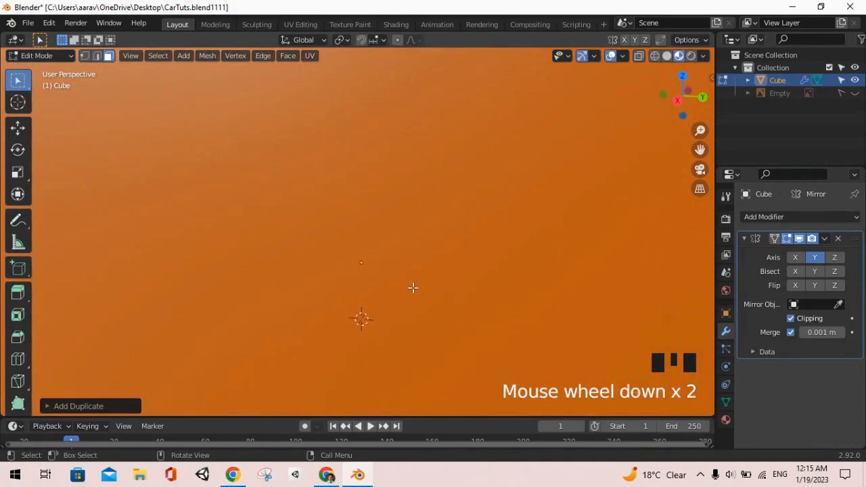
scroll(413, 287, down, 10)
middle_drag(407, 290, 487, 196)
scroll(274, 254, down, 2)
scroll(270, 267, down, 5)
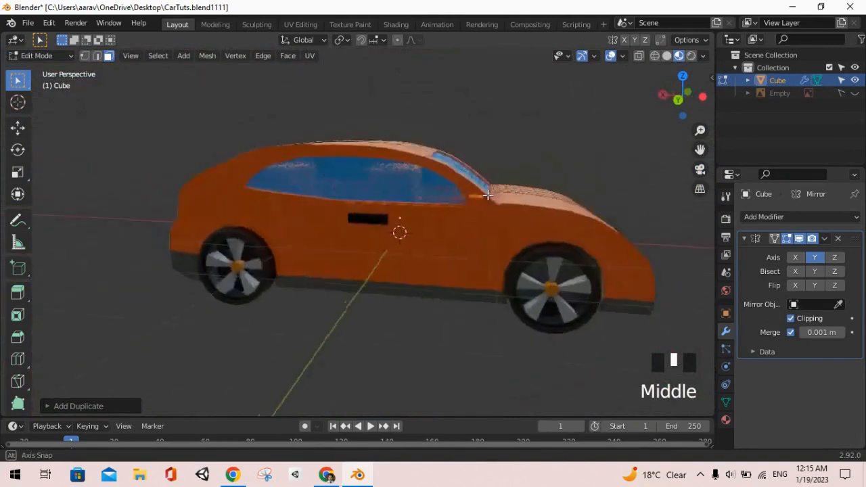
scroll(487, 195, up, 3)
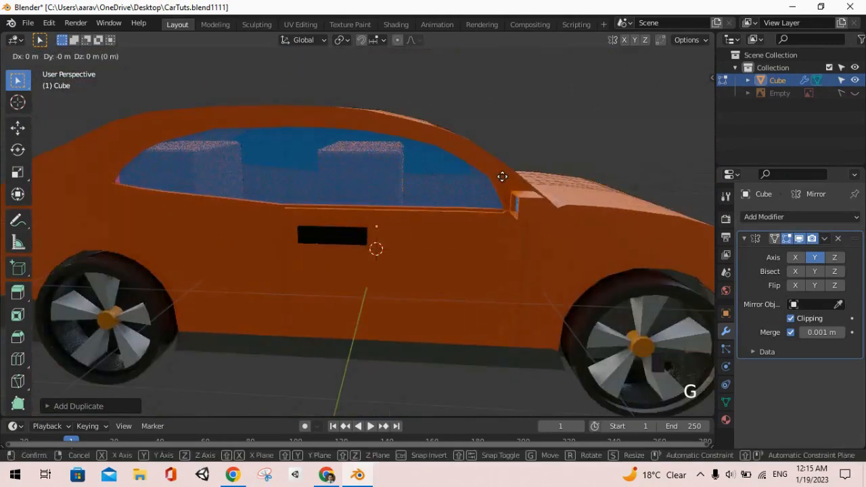
click(492, 174)
- Add a new material slot with a new material and assign it to the linked front and rear seats
middle_drag(388, 172, 187, 163)
scroll(293, 172, up, 20)
scroll(425, 165, down, 3)
shift+middle_drag(424, 165, 229, 297)
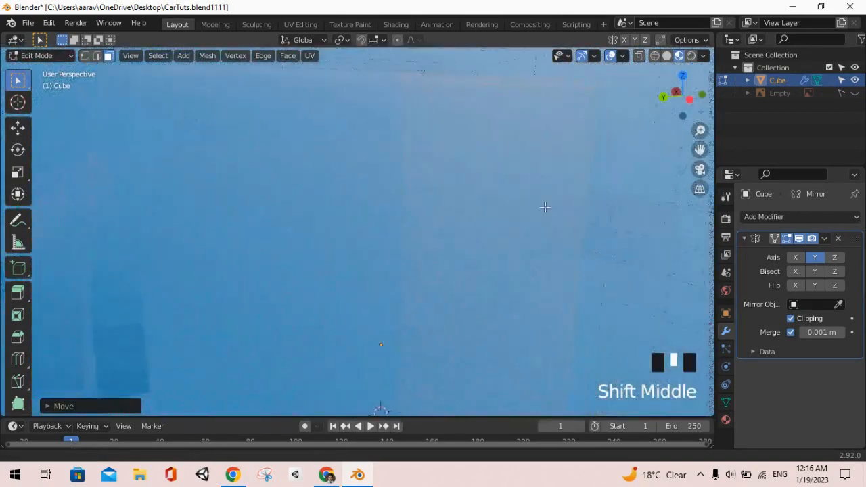
scroll(604, 236, up, 20)
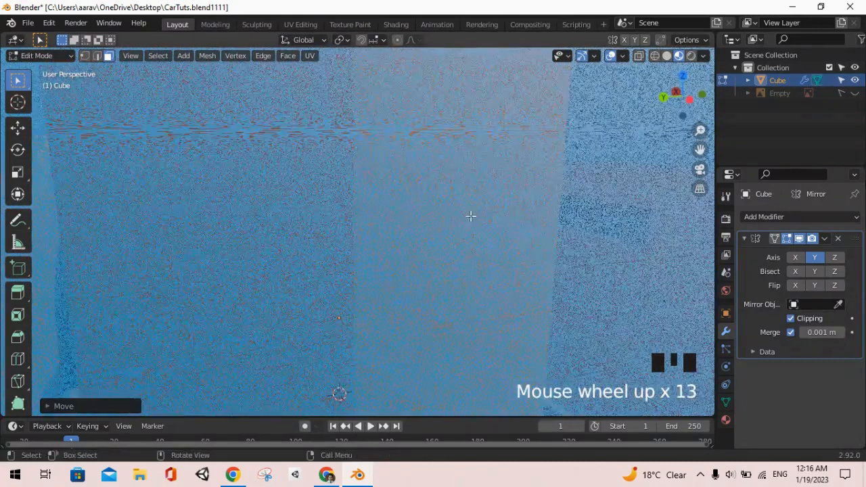
shift+middle_drag(495, 166, 175, 171)
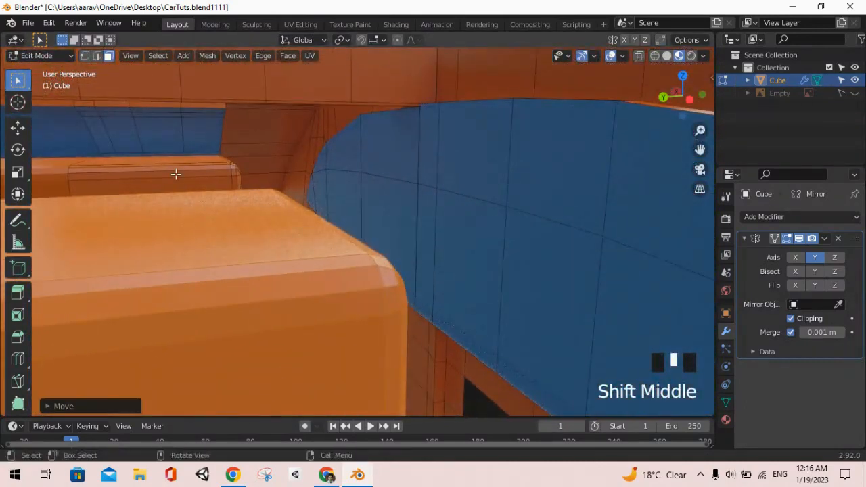
click(725, 420)
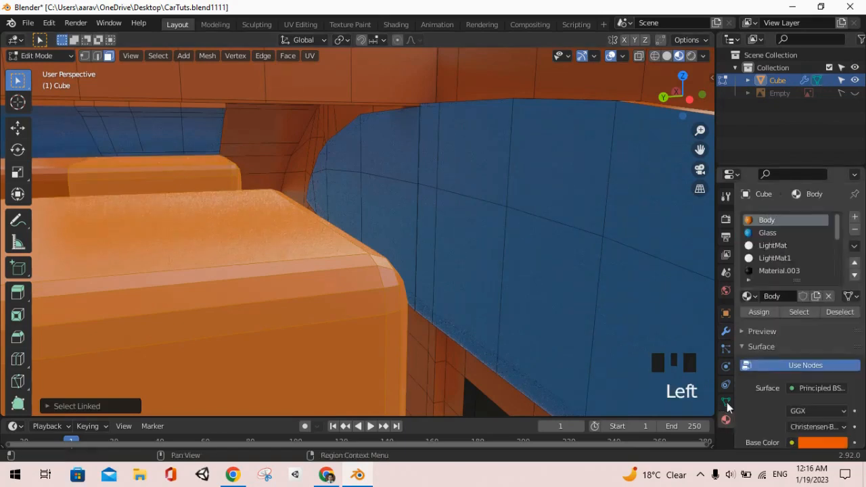
click(853, 219)
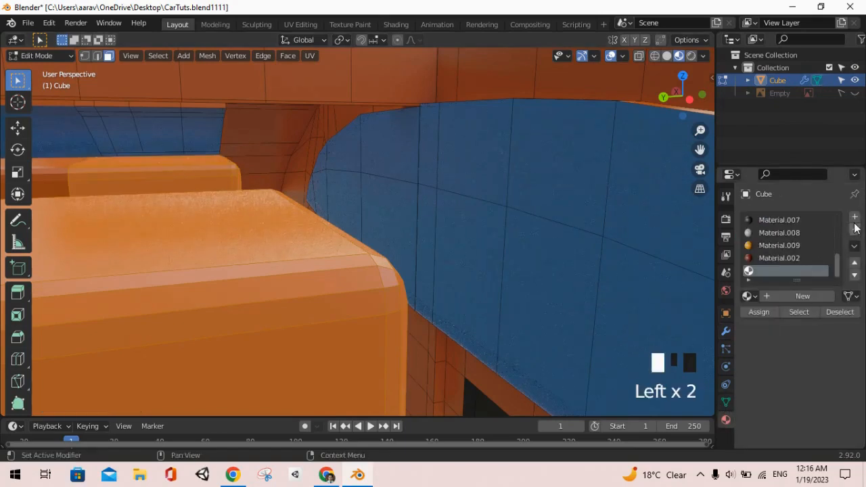
click(757, 311)
click(790, 295)
scroll(772, 228, down, 2)
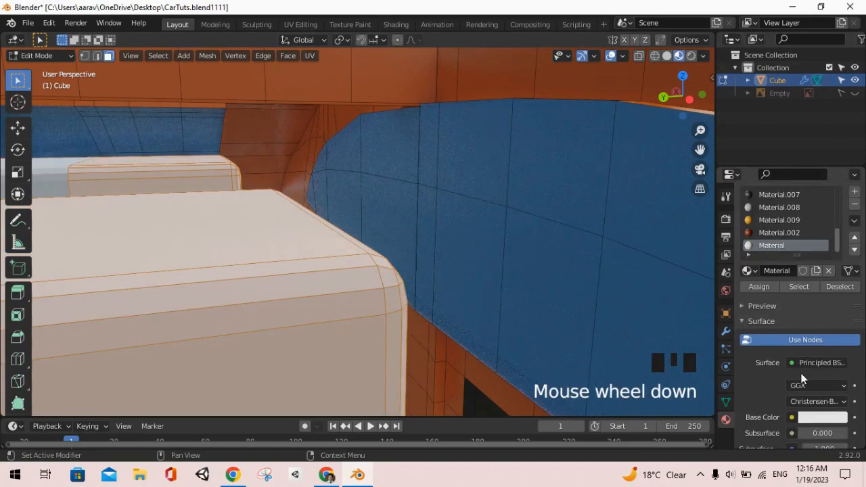
click(765, 289)
- Set the seat material's base color to dark brown with hue 0.031, saturation 1.000 and value 0.173
scroll(369, 316, down, 20)
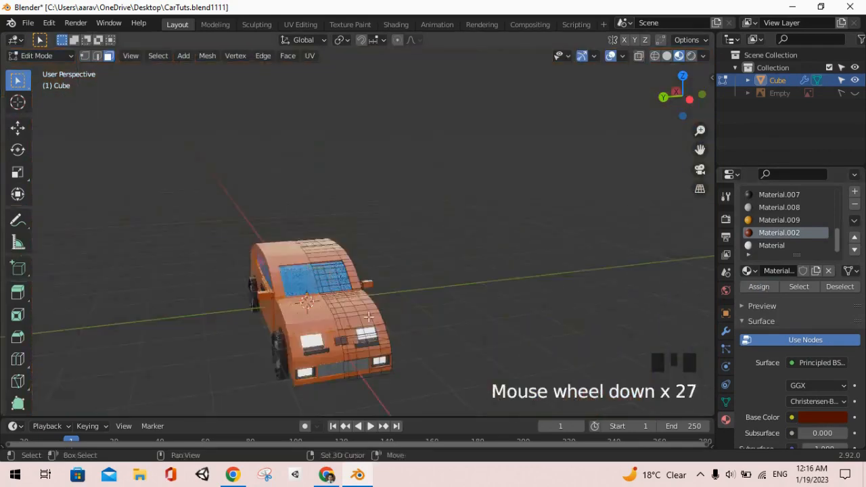
shift+scroll(368, 316, up, 2)
middle_drag(369, 316, 289, 178)
click(758, 249)
click(760, 286)
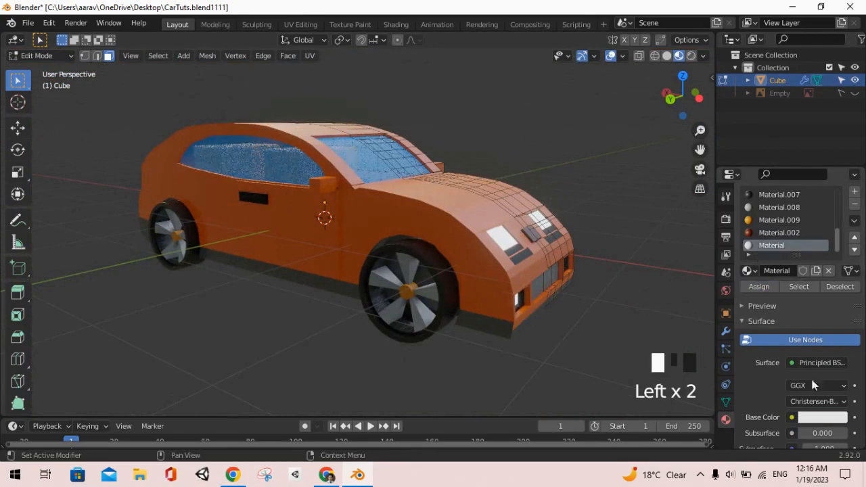
click(816, 418)
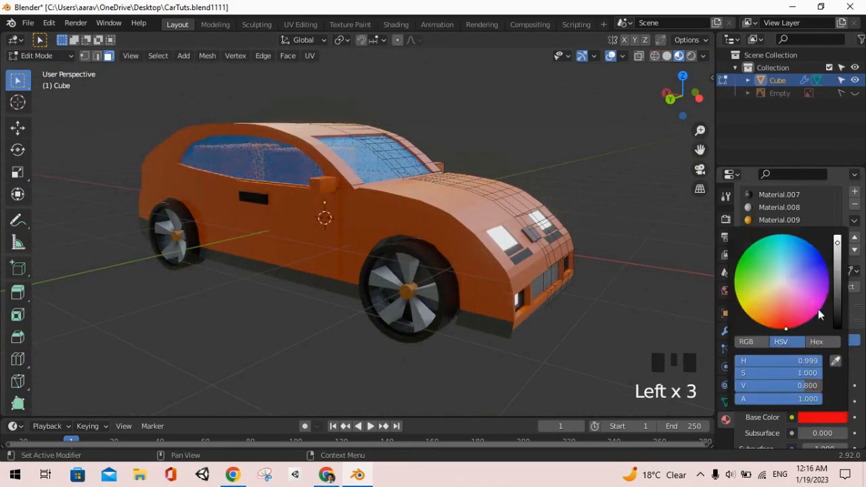
drag(838, 264, 838, 290)
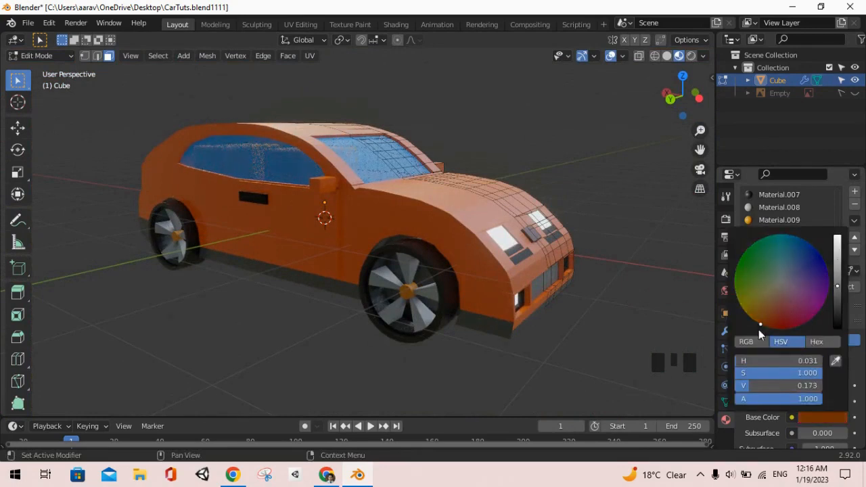
key(Tab)
scroll(315, 180, up, 2)
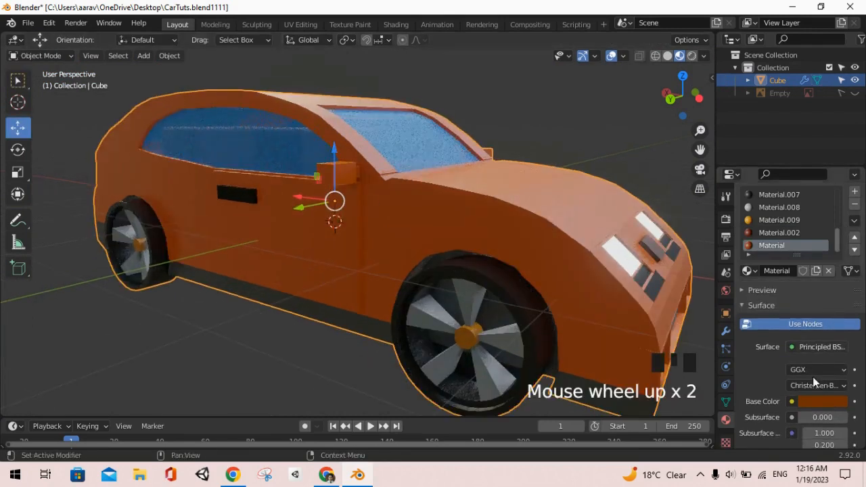
click(822, 401)
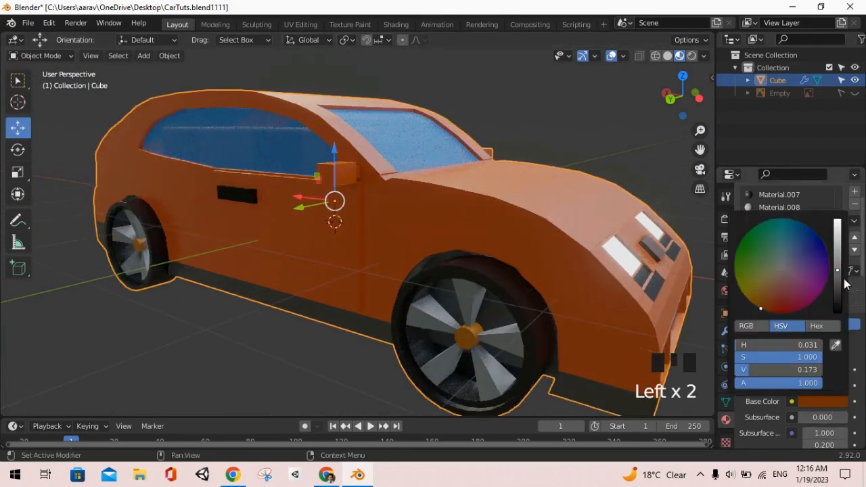
- Return to mesh editing and save the car file with the recolored seats
key(Tab)
middle_drag(263, 195, 520, 180)
scroll(328, 162, up, 3)
middle_drag(329, 163, 415, 176)
scroll(396, 191, down, 11)
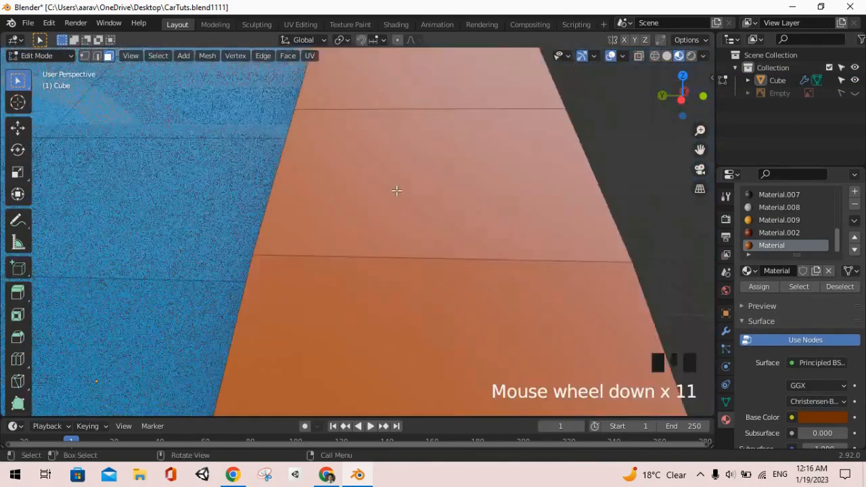
scroll(396, 191, down, 17)
key(ctrl+s)
- Switch to Object Mode and examine the car's exterior and windows from several sides
scroll(382, 189, up, 8)
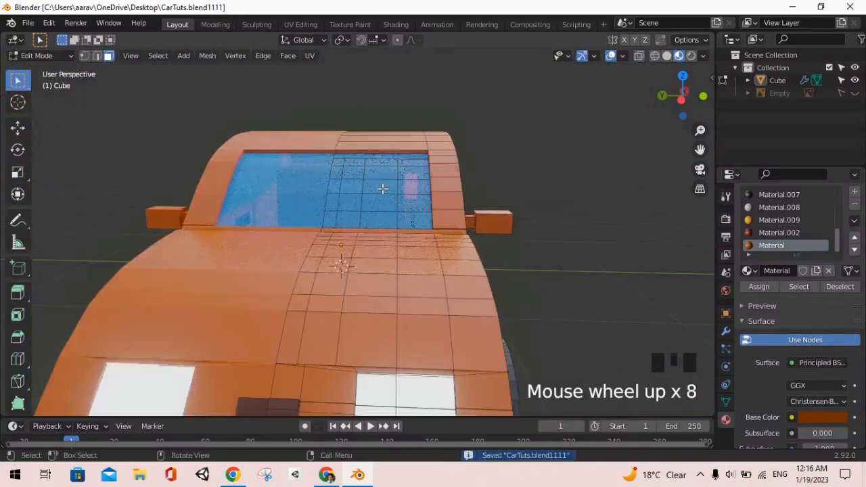
scroll(382, 187, down, 2)
middle_drag(392, 187, 460, 190)
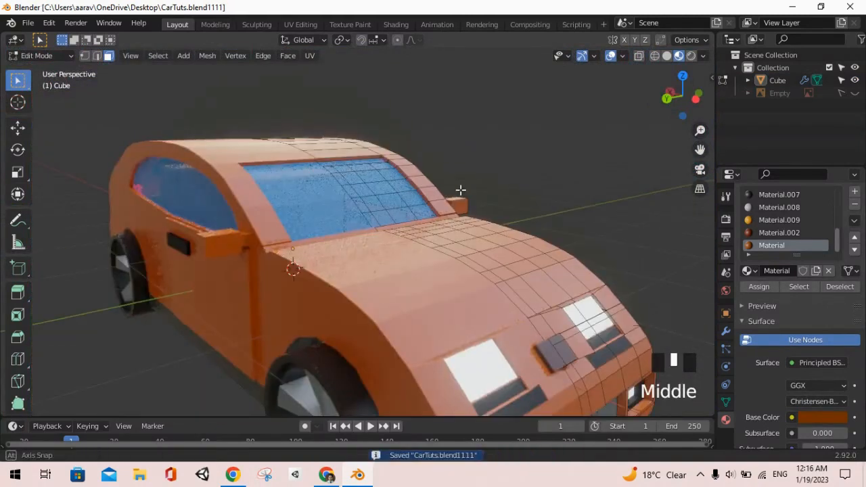
key(alt+Tab)
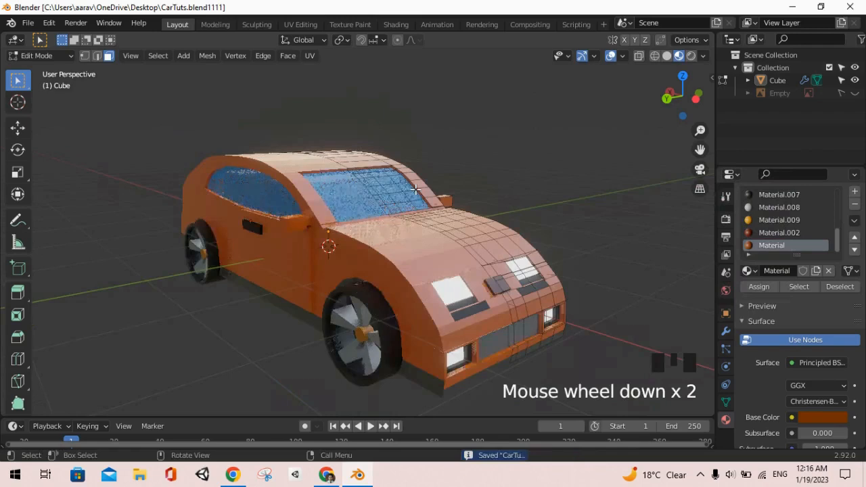
scroll(416, 190, up, 1)
scroll(415, 189, up, 1)
key(KP_0)
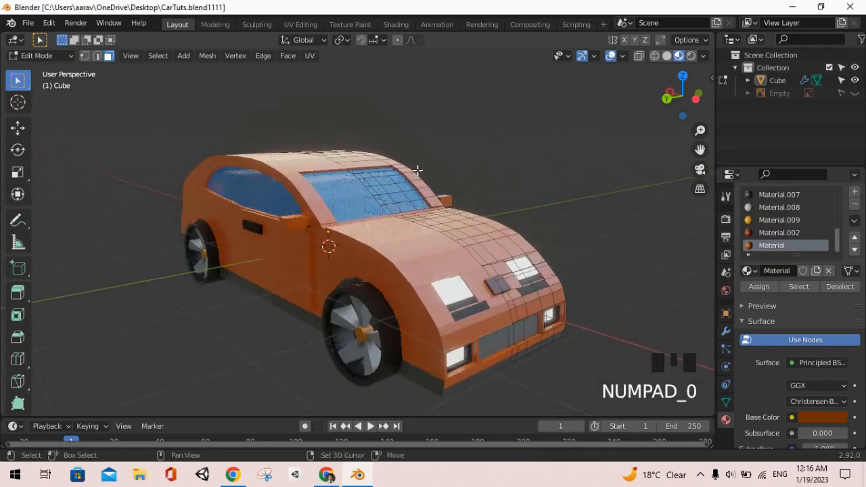
key(Tab)
middle_drag(534, 247, 531, 242)
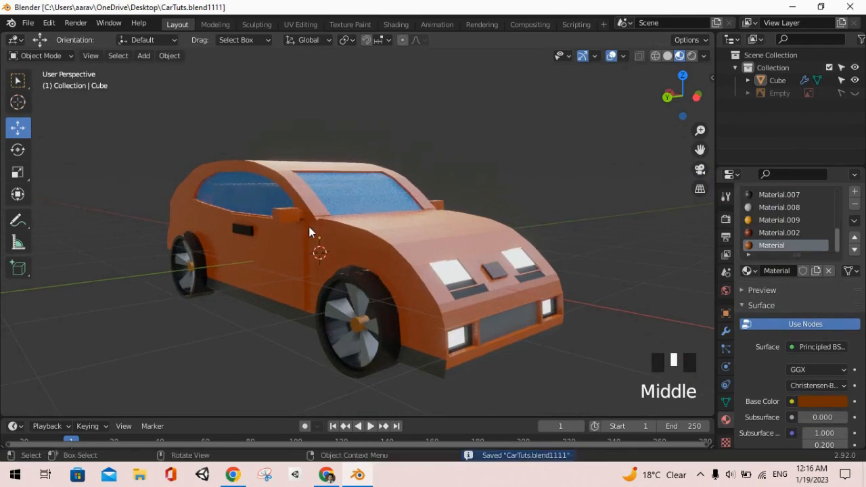
middle_drag(358, 235, 544, 223)
scroll(283, 217, up, 3)
middle_drag(283, 218, 197, 250)
scroll(276, 226, down, 5)
shift+middle_drag(294, 222, 383, 232)
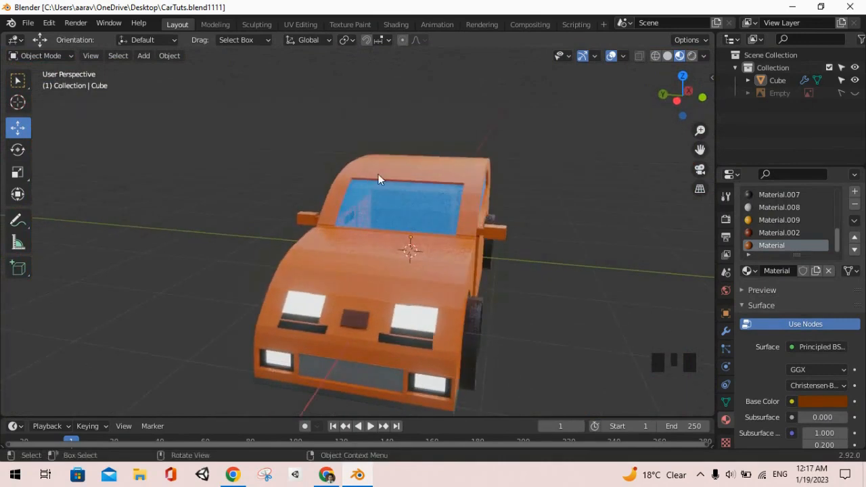
- Examine the cabin interior, including the brown seats and the space around the front wheels and headlights
middle_drag(338, 251, 660, 249)
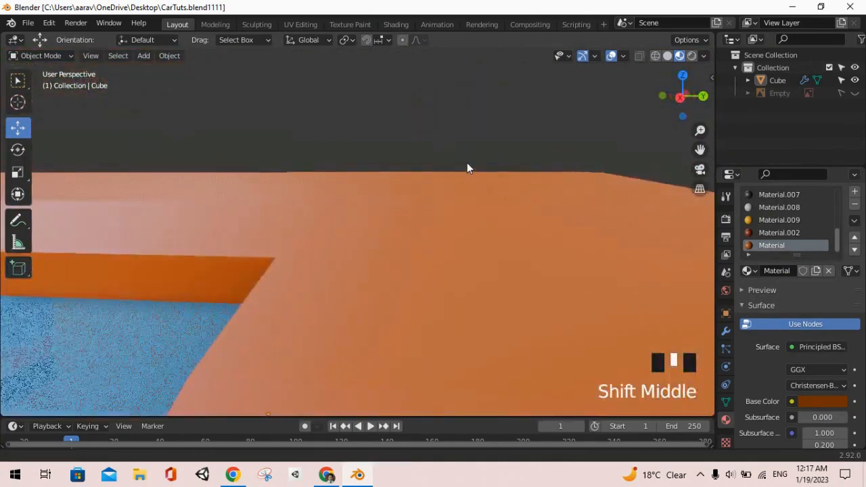
scroll(397, 261, up, 20)
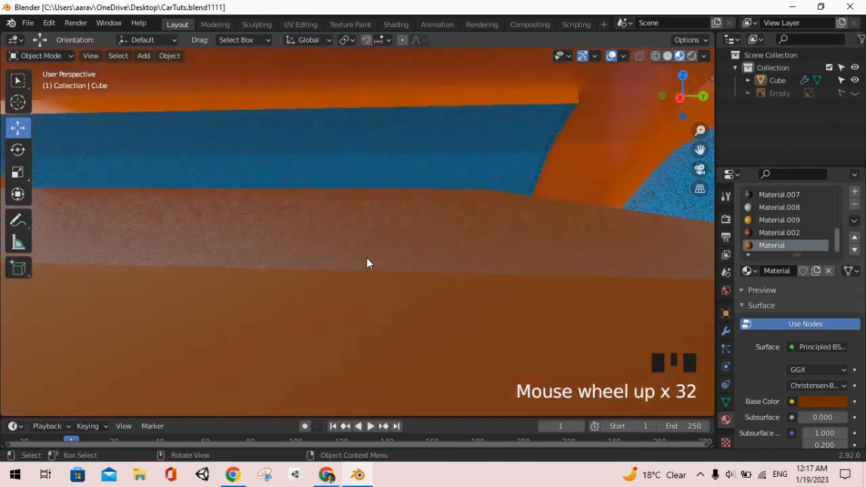
scroll(367, 258, up, 6)
middle_drag(323, 252, 584, 258)
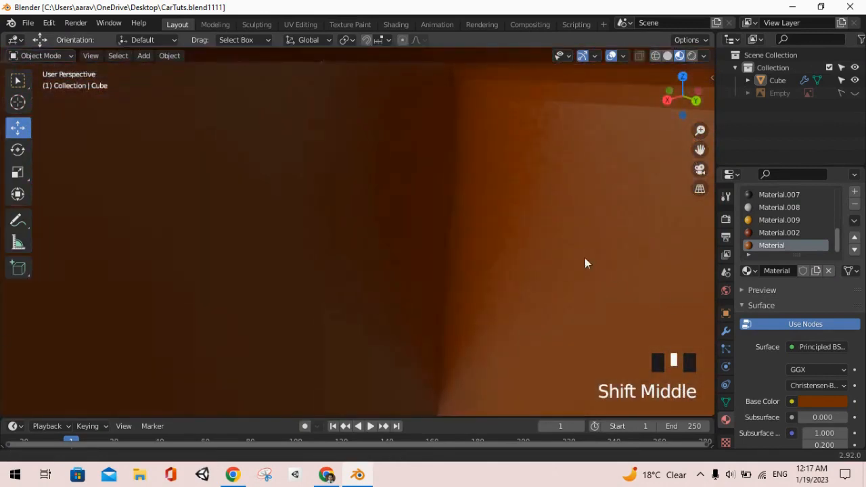
scroll(428, 224, down, 16)
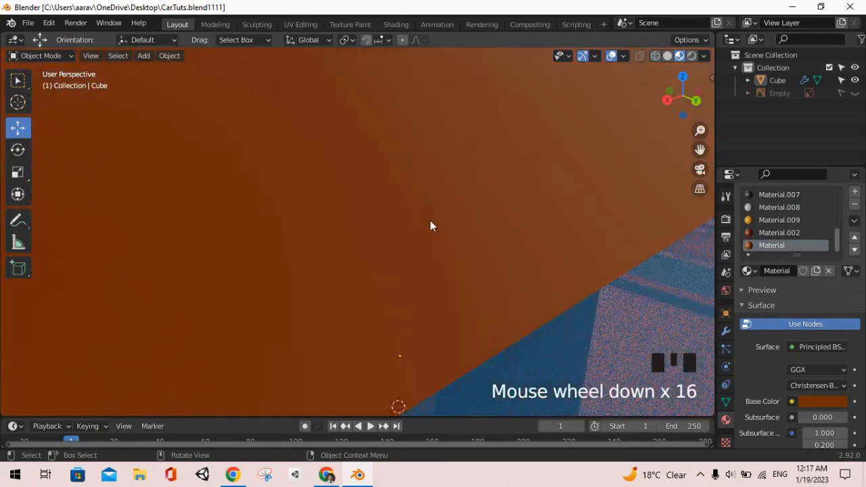
middle_drag(430, 226, 467, 218)
scroll(252, 332, down, 2)
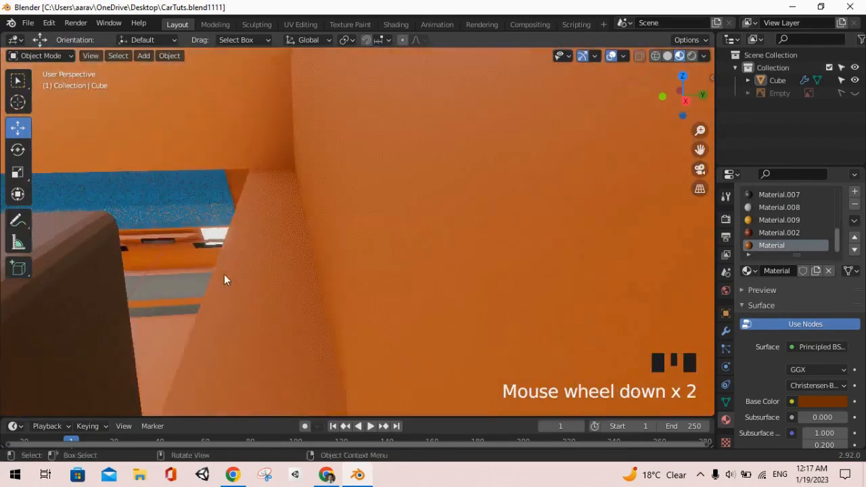
shift+middle_drag(224, 276, 229, 269)
scroll(207, 265, up, 9)
scroll(228, 271, down, 4)
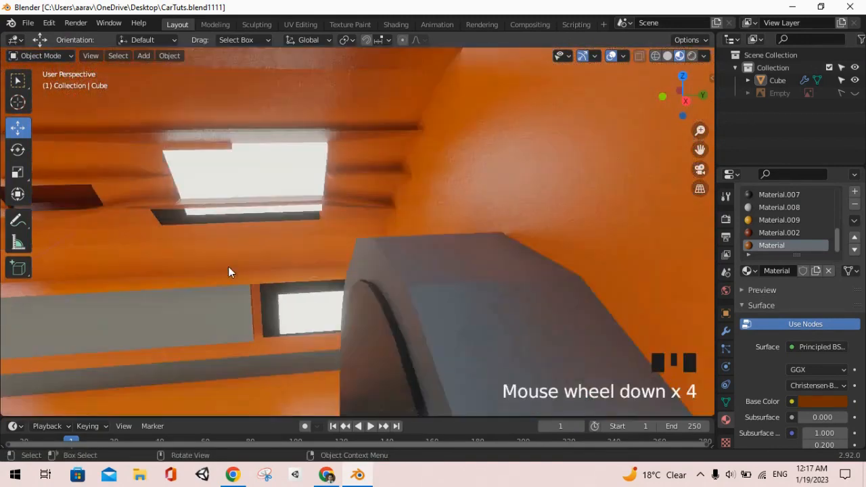
scroll(317, 276, down, 1)
shift+middle_drag(320, 270, 239, 279)
scroll(460, 263, down, 1)
scroll(421, 264, down, 2)
scroll(241, 280, down, 18)
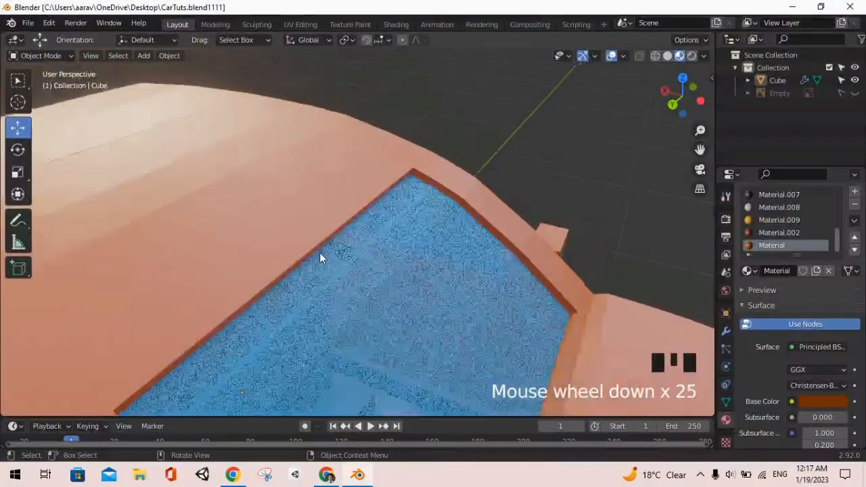
scroll(319, 253, down, 10)
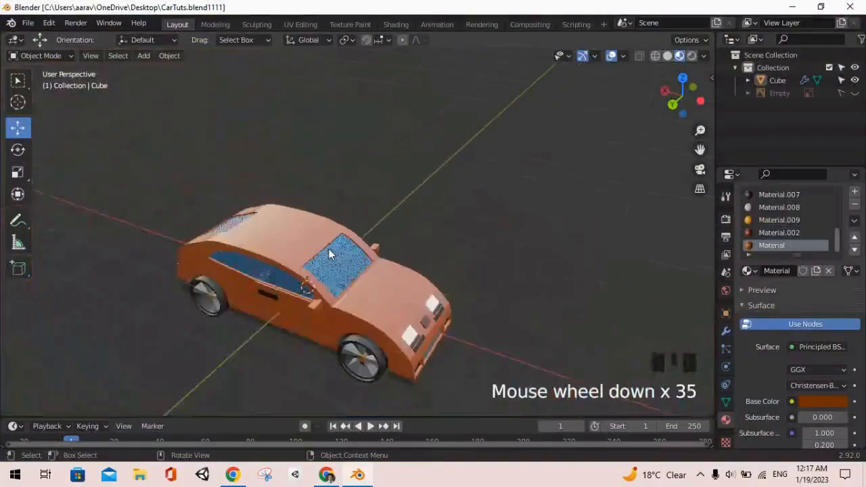
middle_drag(329, 248, 321, 309)
scroll(322, 309, up, 1)
scroll(321, 309, up, 9)
shift+middle_drag(244, 329, 370, 225)
scroll(370, 225, down, 2)
key(Tab)
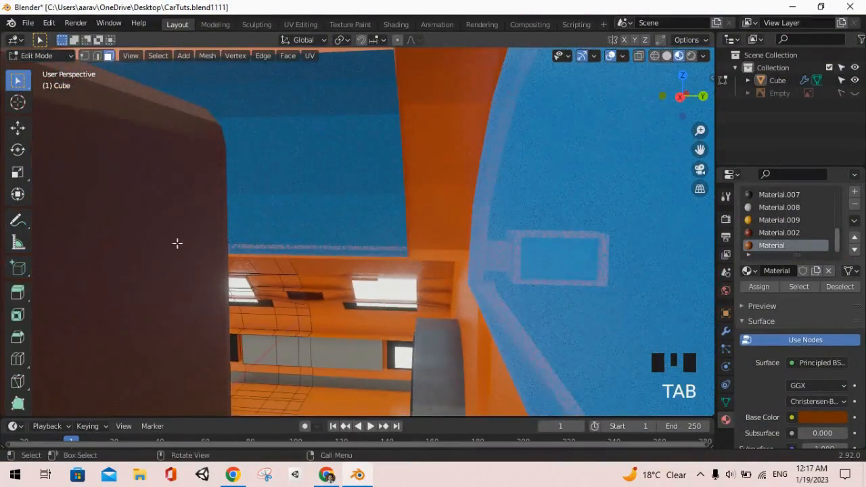
key(l)
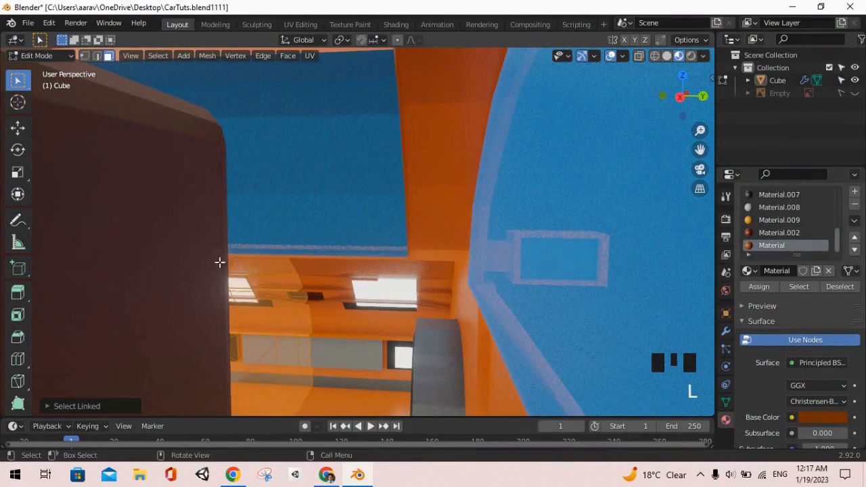
scroll(432, 293, down, 6)
click(535, 275)
- Look over the car's rear and interior around the seats, and save the file
middle_drag(535, 274, 421, 324)
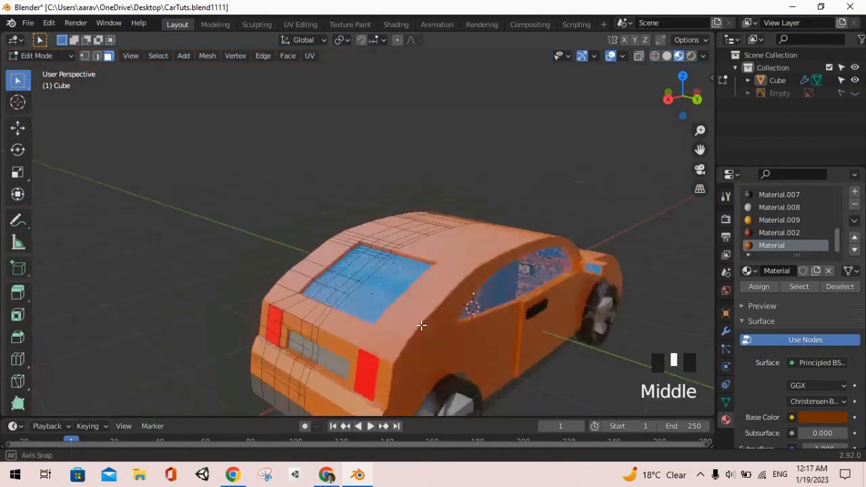
scroll(499, 320, up, 4)
shift+middle_drag(500, 320, 342, 239)
scroll(534, 257, down, 3)
middle_drag(535, 257, 507, 250)
mouse_move(523, 183)
shift+middle_down()
mouse_move(410, 210)
mouse_move(535, 199)
mouse_move(521, 189)
shift+middle_up()
scroll(363, 217, up, 7)
scroll(370, 220, down, 4)
key(ctrl+s)
scroll(426, 207, up, 1)
middle_drag(452, 202, 345, 224)
scroll(367, 219, down, 20)
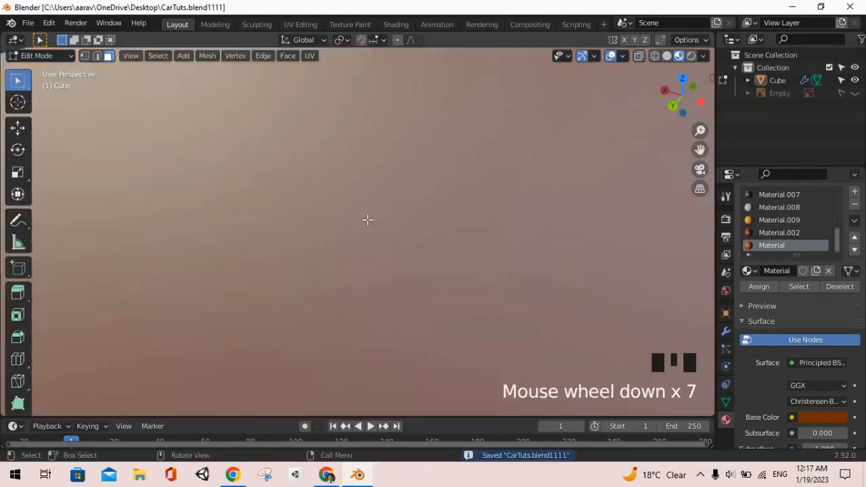
key(ctrl+s)
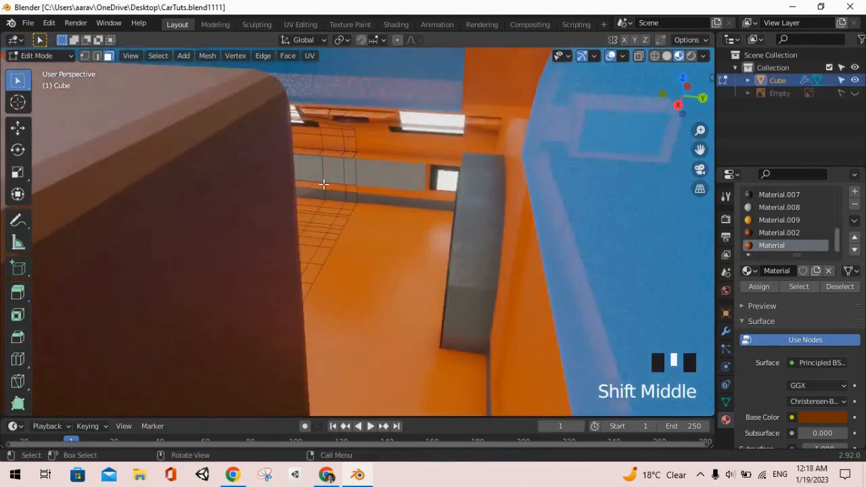
- Select the floor faces between the front wheel arches inside the car body, filling in the faces missed along the sides
scroll(334, 189, up, 3)
scroll(269, 219, down, 2)
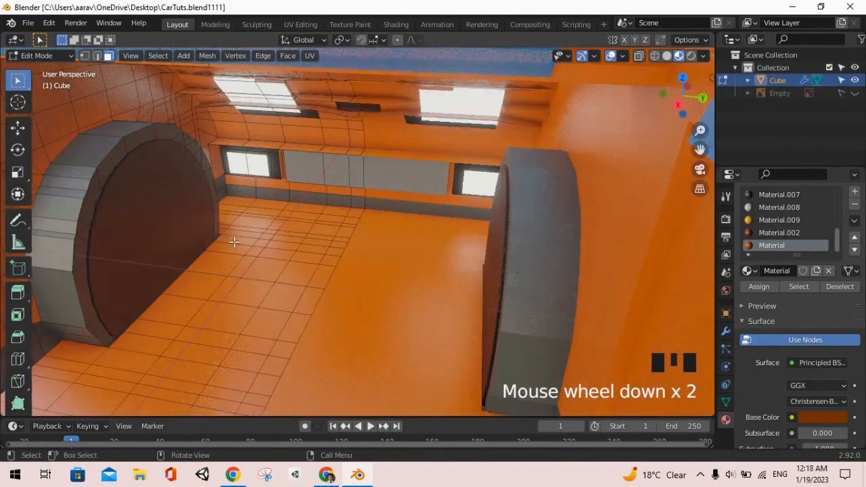
scroll(252, 229, up, 1)
click(308, 333)
drag(319, 341, 319, 341)
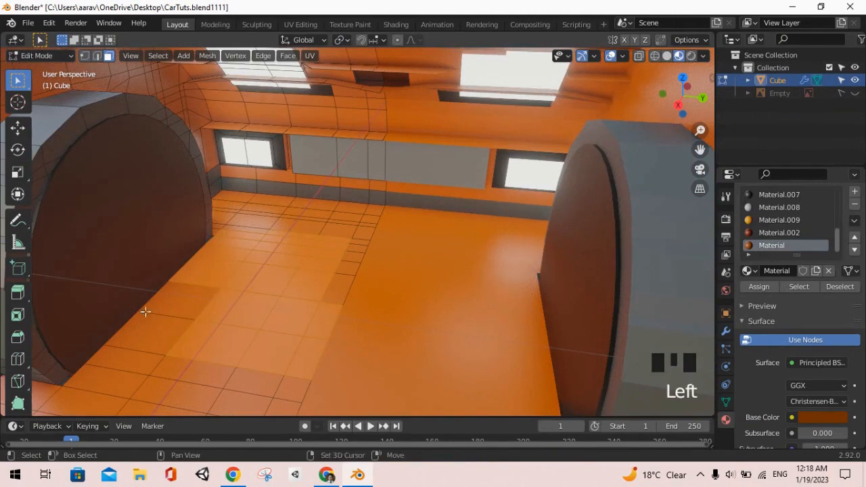
shift+click(176, 299)
shift+click(150, 332)
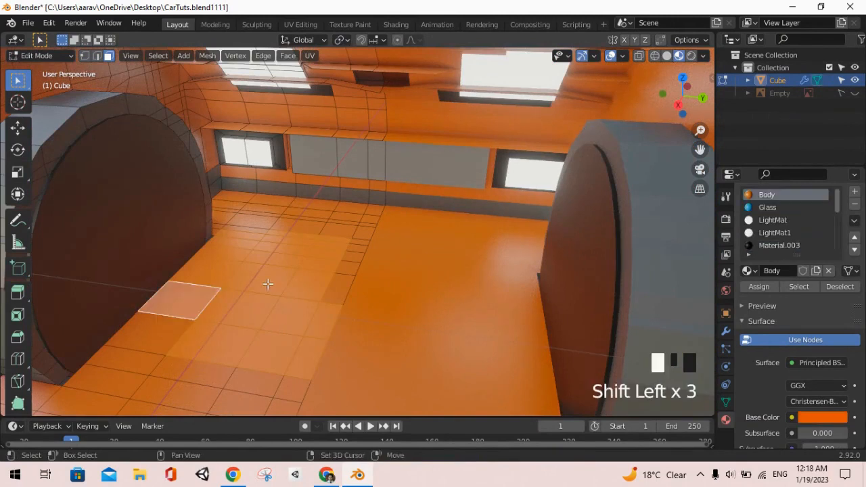
shift+click(342, 284)
scroll(347, 277, up, 1)
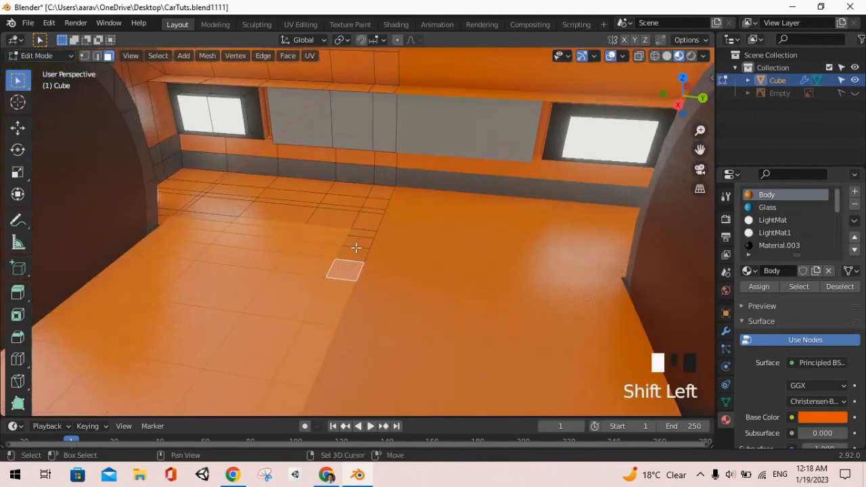
scroll(354, 236, down, 2)
shift+middle_drag(353, 236, 381, 230)
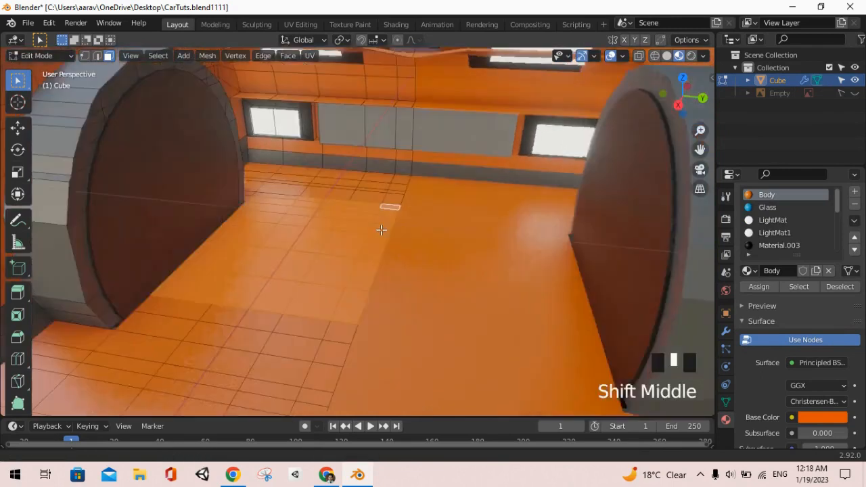
- Extrude the selected floor faces upward about 0.6 m into a dashboard block, and extrude its top once more up to the windshield's base
key(e)
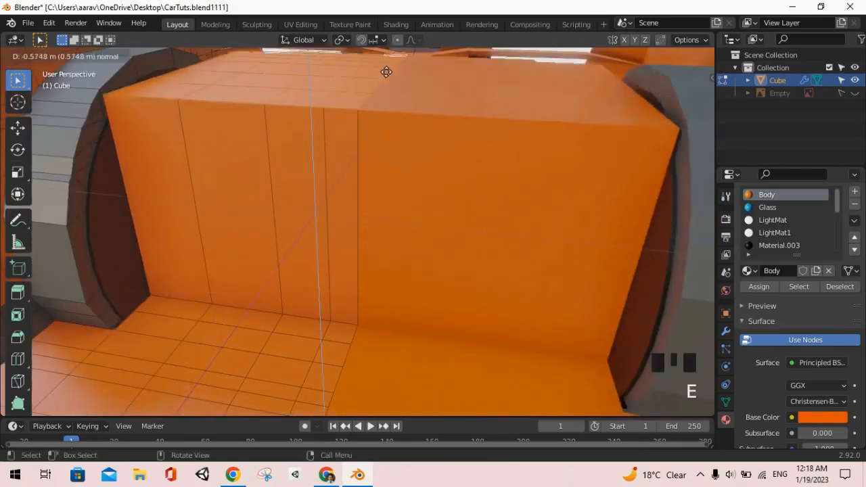
click(390, 68)
shift+middle_drag(406, 140, 406, 247)
shift+scroll(456, 128, down, 1)
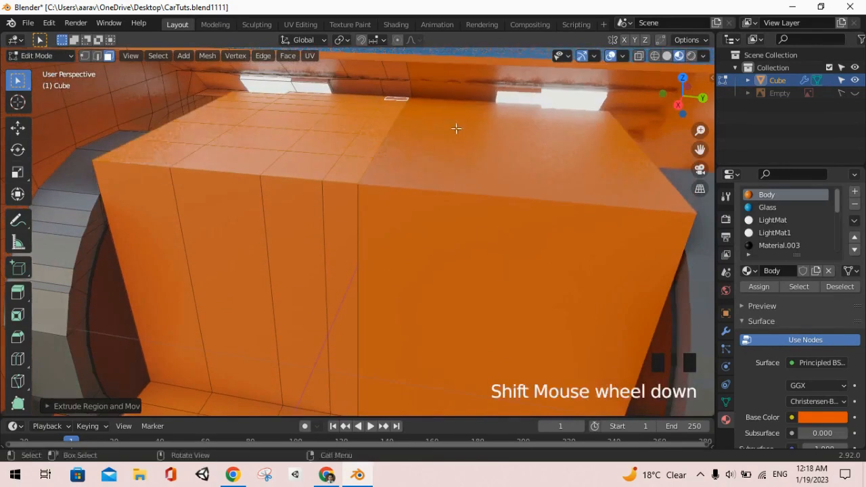
middle_drag(456, 128, 473, 130)
key(e)
click(467, 83)
- Select the block's top edges on the cabin side and move them along X toward the cabin
shift+middle_drag(460, 236, 103, 70)
middle_drag(185, 85, 349, 209)
click(349, 209)
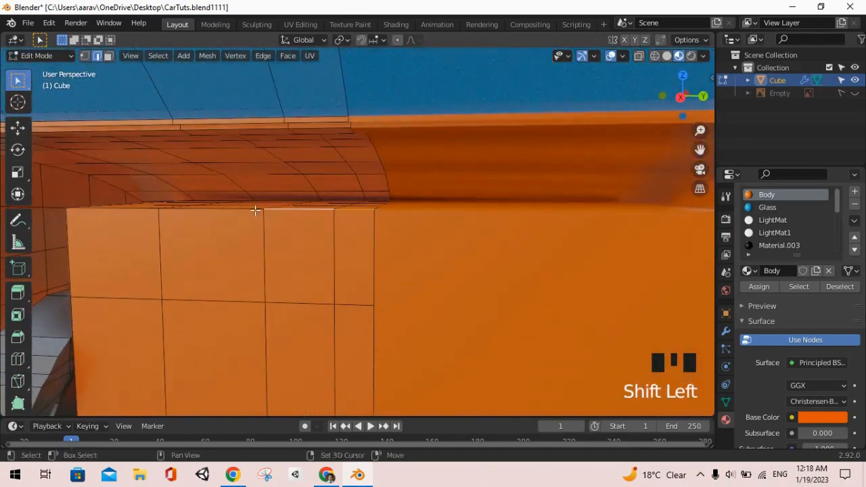
middle_drag(253, 247, 196, 251)
click(18, 127)
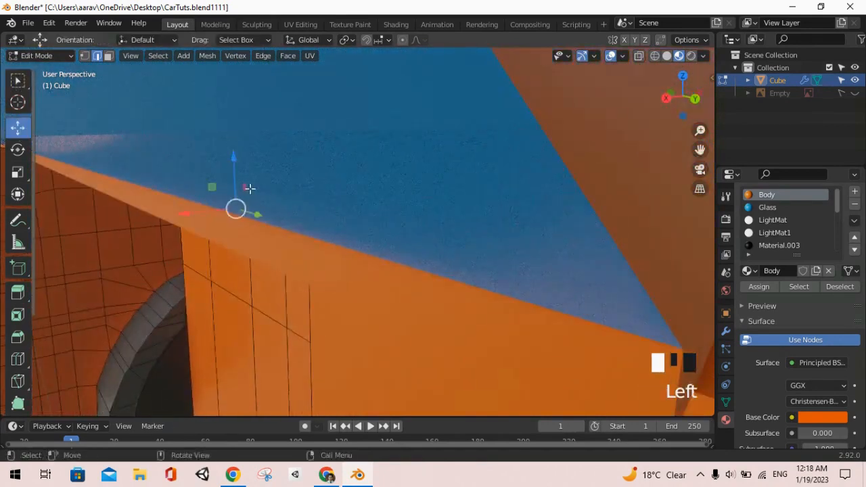
scroll(250, 189, down, 13)
key(alt+Tab)
key(alt+Tab)
scroll(379, 211, down, 14)
scroll(379, 214, down, 17)
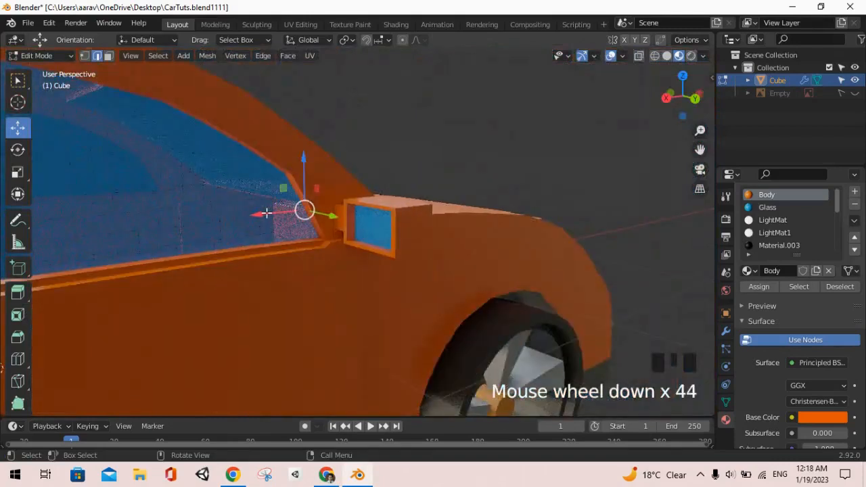
drag(258, 214, 189, 244)
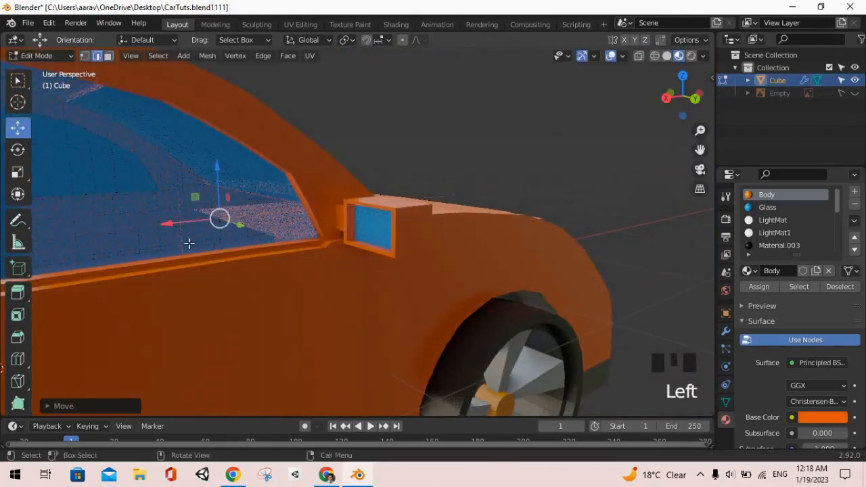
scroll(255, 240, down, 4)
middle_drag(255, 240, 318, 255)
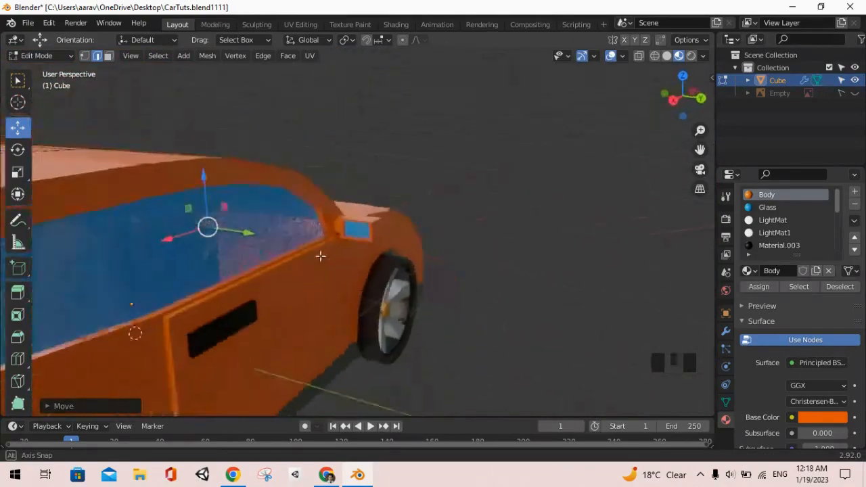
key(alt+Tab)
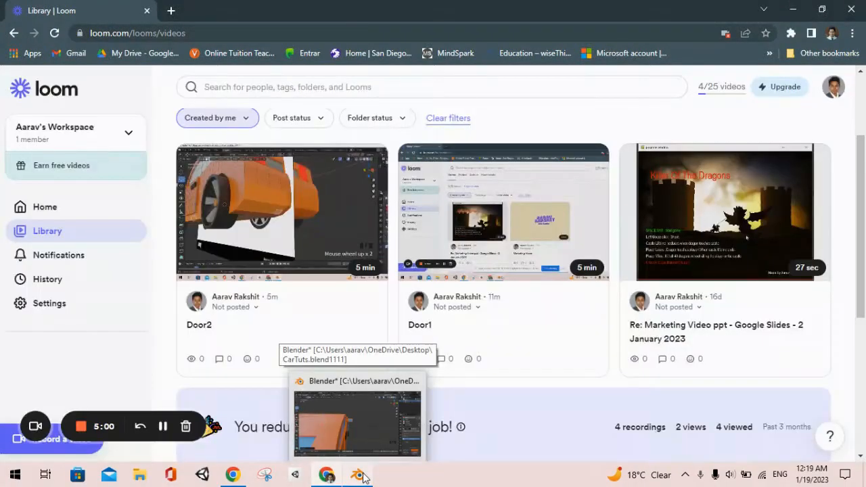
click(362, 476)
- Select the block's bottom edges on the cabin side and move them along X
scroll(360, 253, up, 10)
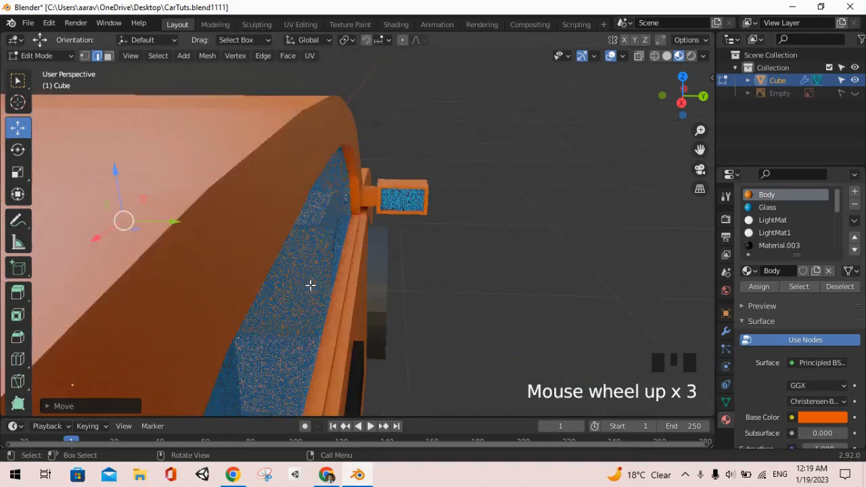
shift+middle_drag(365, 250, 331, 203)
scroll(338, 179, up, 2)
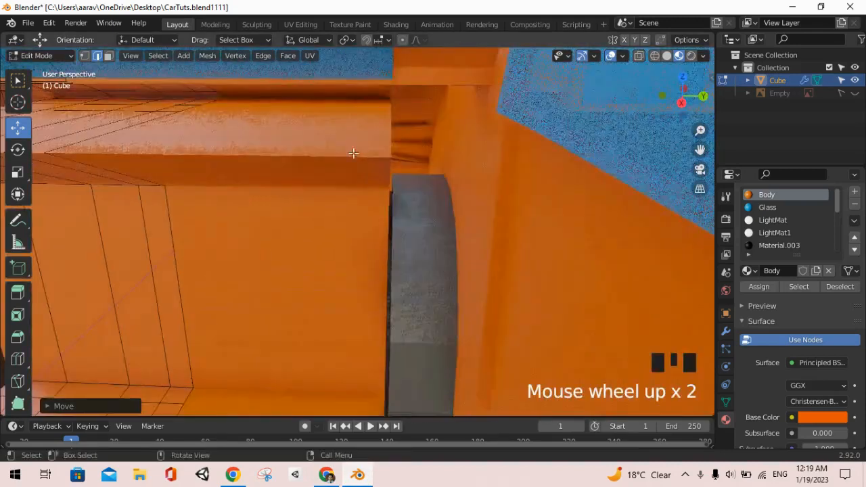
click(184, 384)
shift+middle_drag(184, 385, 365, 318)
shift+middle_drag(156, 375, 258, 302)
scroll(174, 323, up, 3)
shift+click(174, 322)
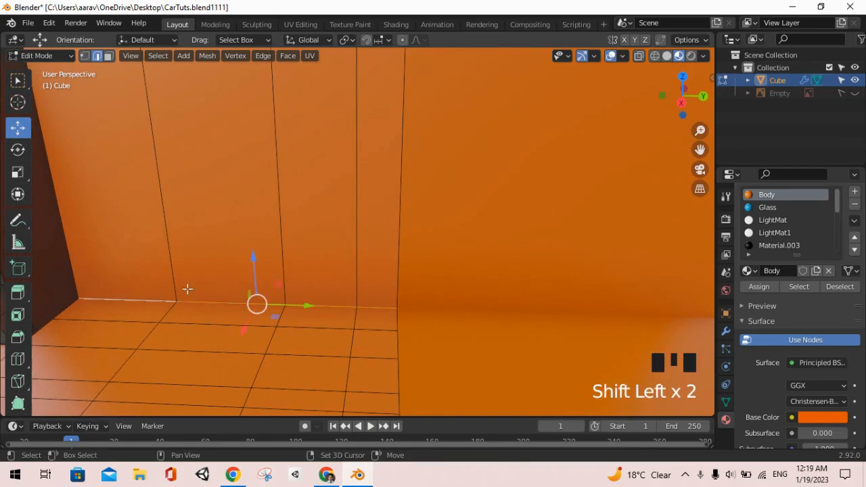
drag(252, 330, 228, 372)
- Readjust the bottom edges' position along X while viewing the block through the side window
middle_drag(229, 372, 165, 312)
scroll(196, 280, down, 20)
shift+middle_drag(203, 280, 365, 224)
scroll(328, 217, up, 7)
scroll(419, 244, up, 5)
middle_drag(419, 243, 458, 289)
drag(429, 298, 493, 207)
middle_drag(493, 207, 547, 116)
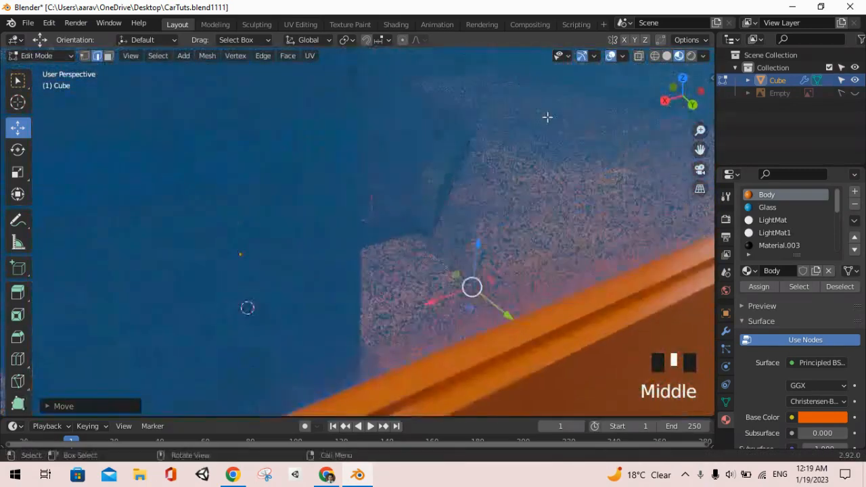
- Add the overhanging top edges to the selected bottom edges and fill one face across the block's cabin side
scroll(539, 165, up, 8)
middle_drag(539, 165, 550, 137)
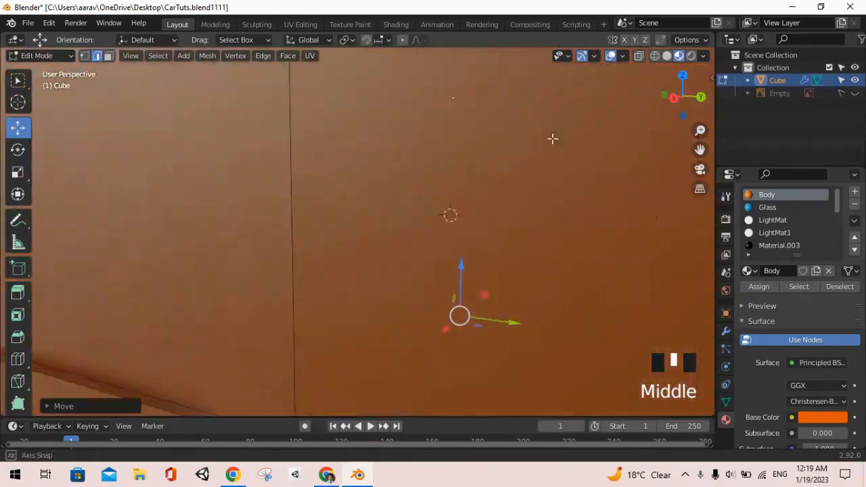
shift+middle_drag(224, 296, 523, 143)
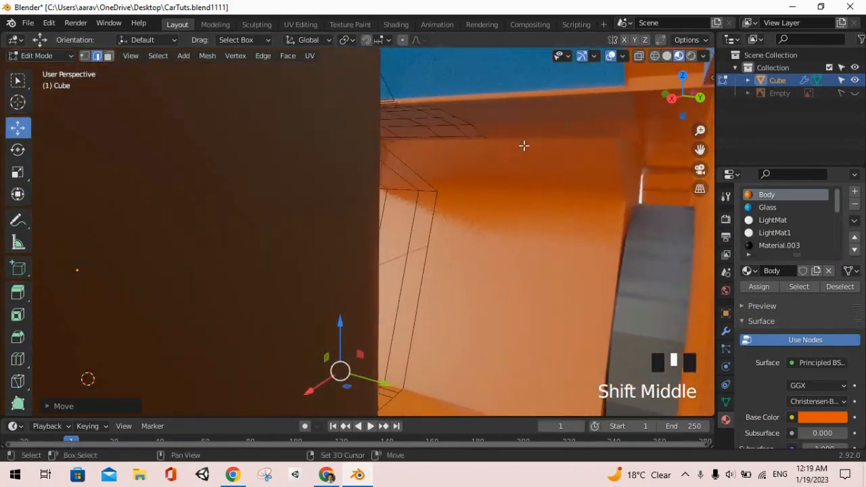
scroll(378, 116, up, 4)
shift+middle_drag(419, 116, 369, 163)
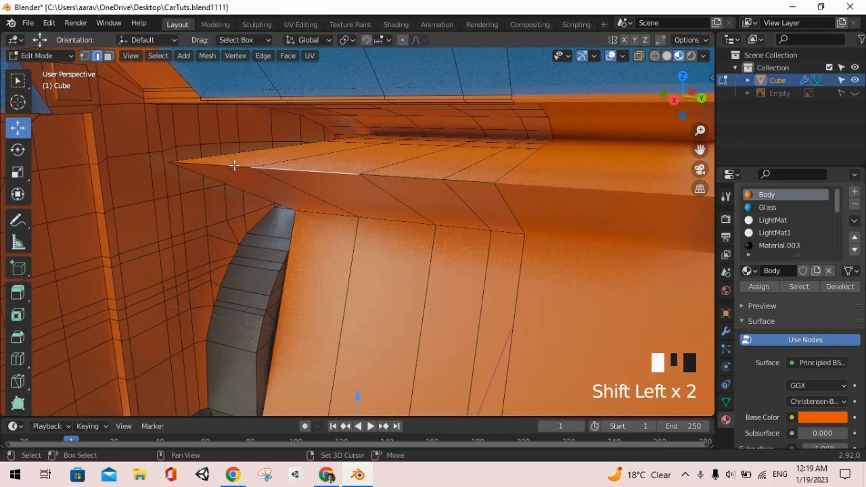
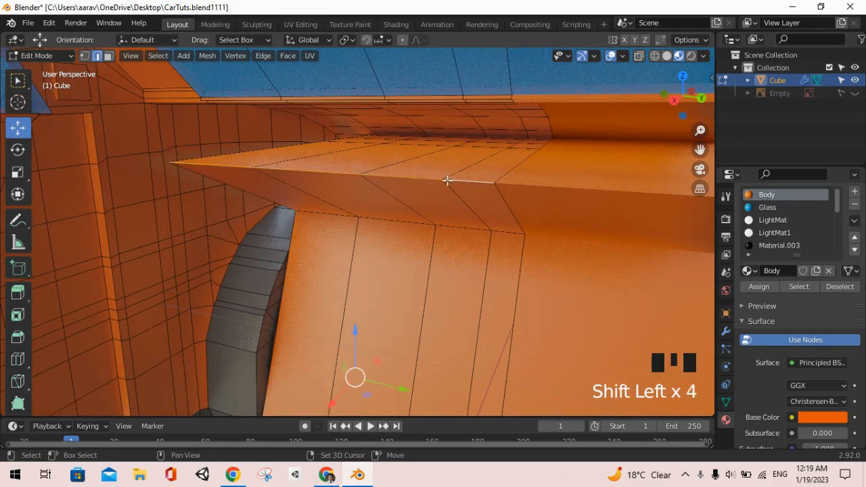
key(f)
- Check the whole car in Object Mode and save the file
scroll(410, 194, down, 2)
middle_drag(410, 193, 328, 191)
scroll(330, 193, down, 10)
scroll(329, 194, down, 17)
shift+middle_drag(347, 220, 474, 194)
key(Tab)
key(Tab)
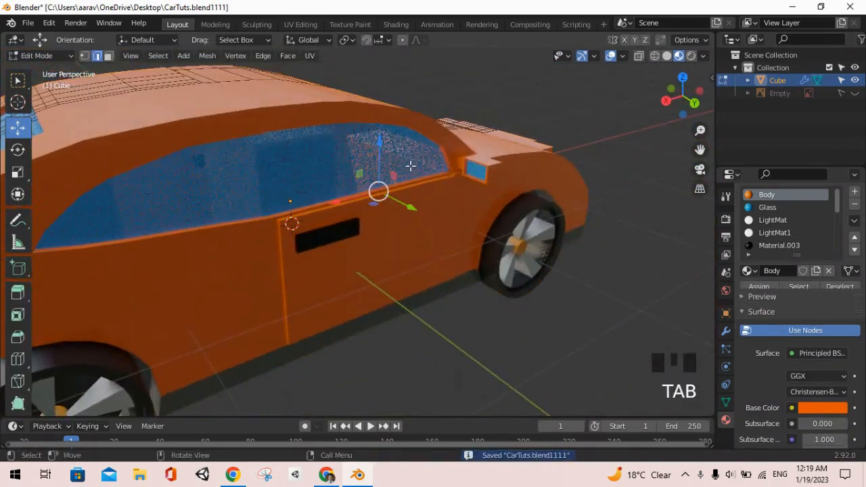
- Select the dashboard's large cabin-side face together with all of its top faces
scroll(443, 163, up, 7)
middle_drag(442, 163, 382, 177)
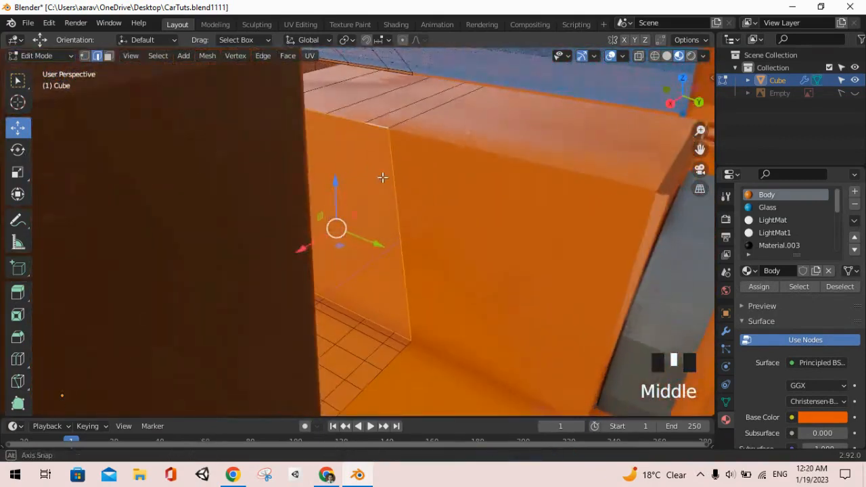
scroll(248, 101, up, 2)
click(112, 59)
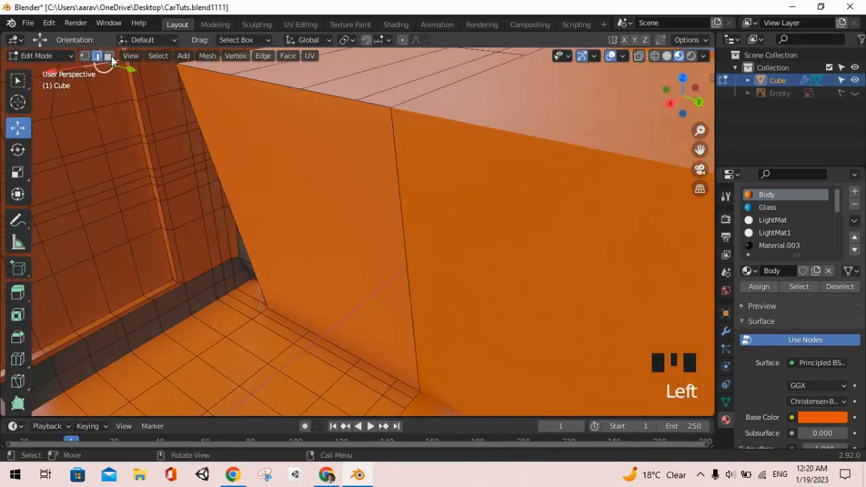
click(246, 151)
shift+middle_drag(299, 180, 349, 189)
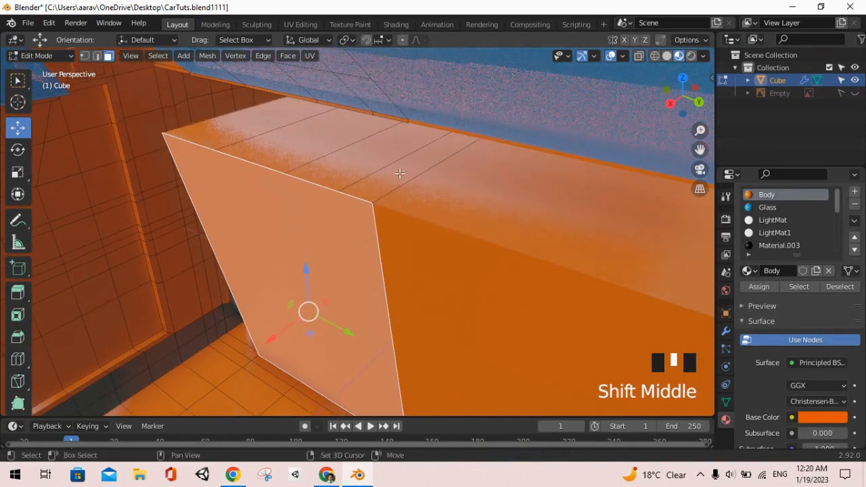
shift+drag(238, 122, 238, 121)
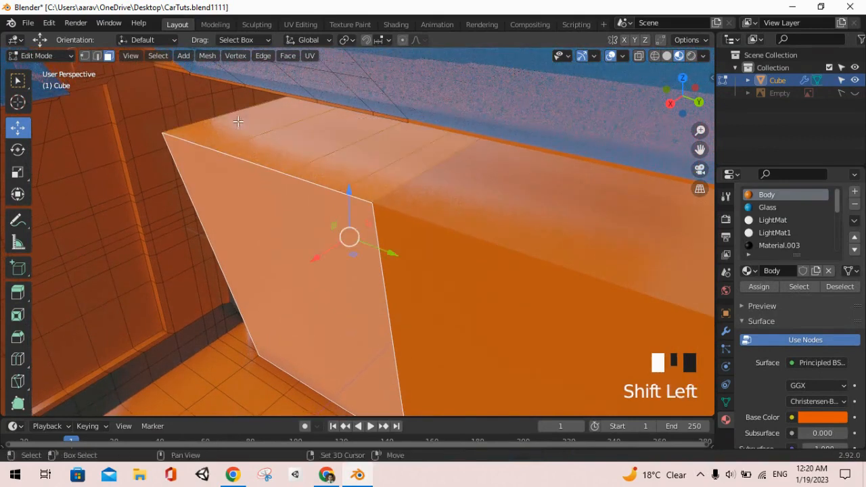
- Assign Material.007 to the selected dashboard faces
scroll(770, 235, down, 3)
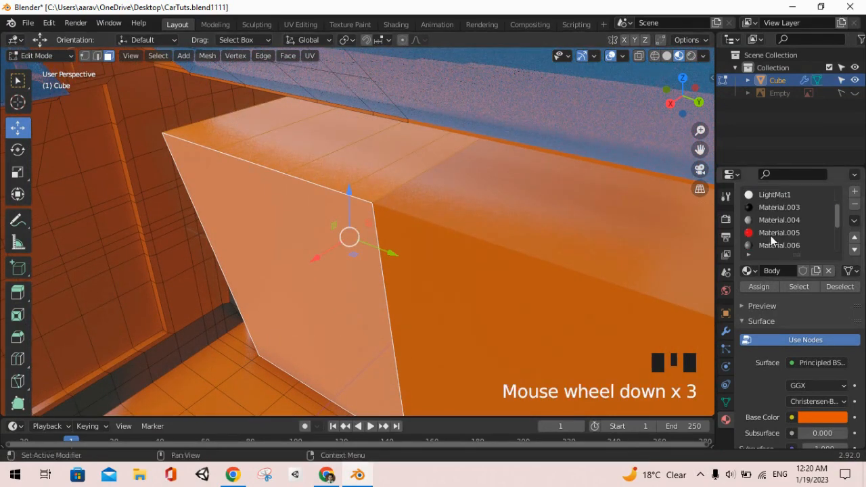
click(771, 207)
scroll(769, 225, down, 1)
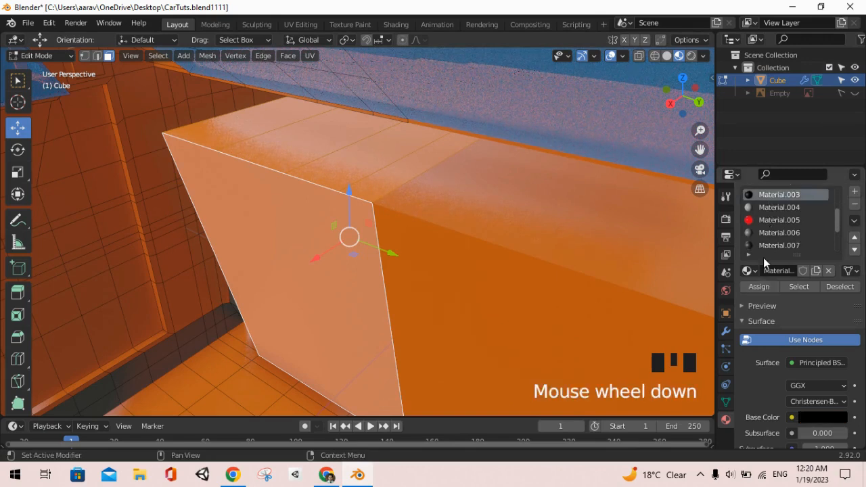
click(764, 244)
click(758, 287)
- Return to Object Mode with the whole car in view and save the file
key(Tab)
scroll(423, 257, down, 4)
scroll(423, 254, up, 1)
scroll(423, 254, down, 5)
middle_drag(439, 263, 325, 259)
scroll(379, 264, down, 3)
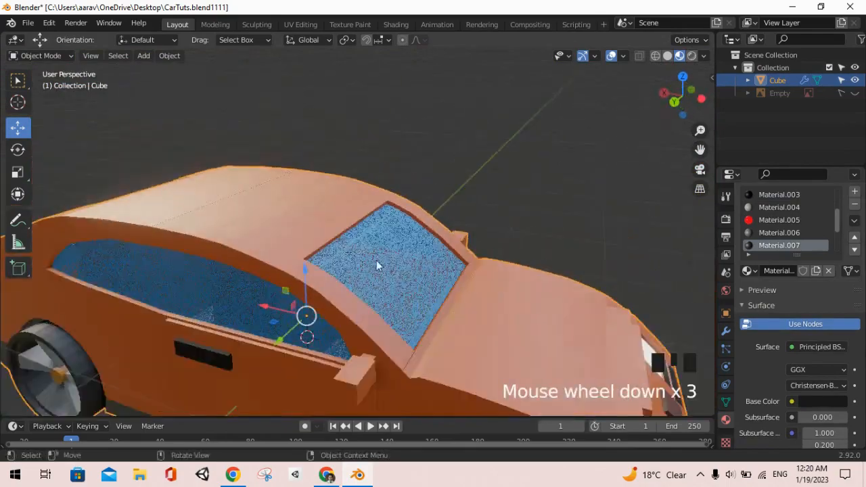
shift+middle_drag(379, 265, 407, 170)
key(ctrl+s)
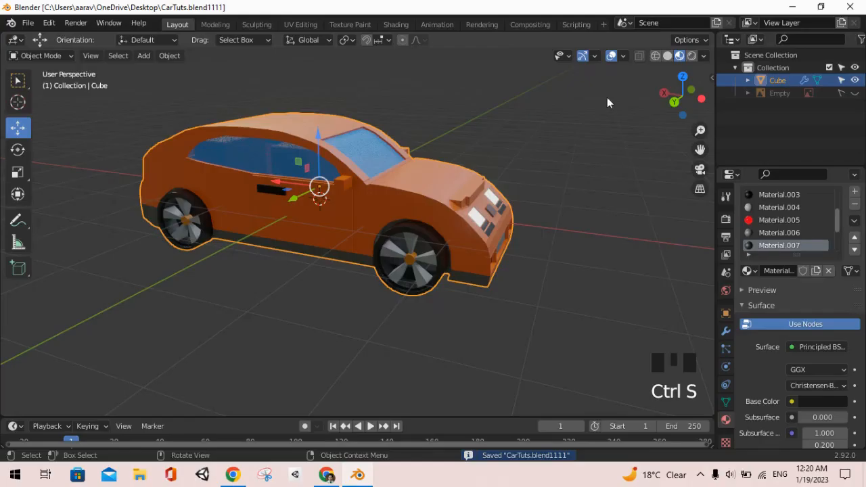
- Enter Edit Mode and select the front top edges of the raised block on the hood above the headlights
click(700, 103)
middle_drag(500, 173, 466, 227)
key(Tab)
scroll(462, 232, up, 7)
click(502, 203)
scroll(508, 199, up, 4)
scroll(422, 285, up, 3)
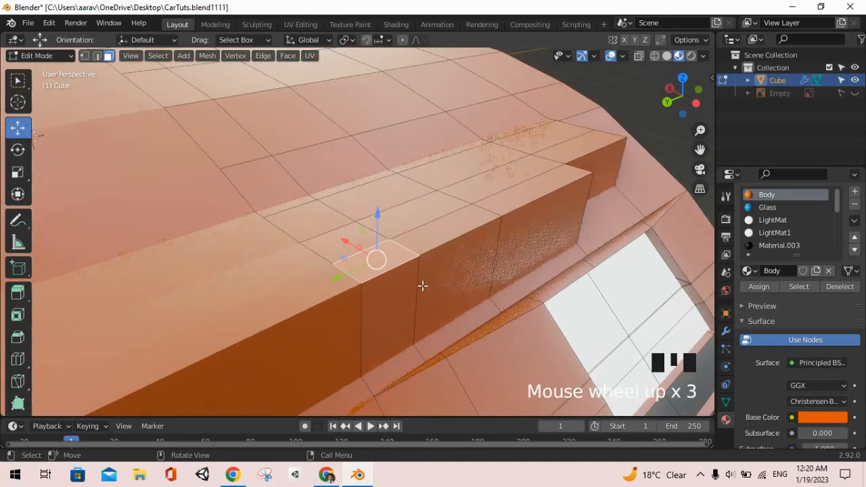
double_click(96, 58)
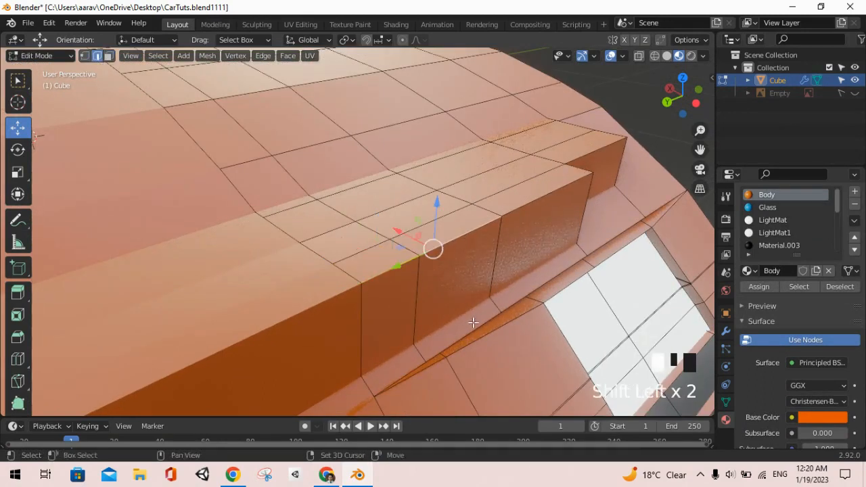
- Try to move the raised hood block's front top edges, and undo the move
drag(453, 210, 334, 172)
middle_drag(335, 171, 372, 323)
key(ctrl+z)
scroll(422, 243, up, 2)
scroll(372, 323, down, 2)
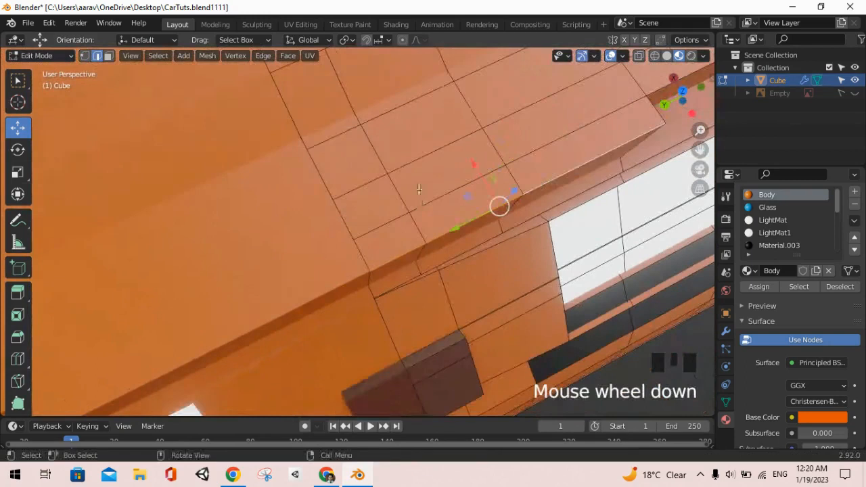
- Move the selected front top edges of the raised hood block back toward the windshield
drag(352, 140, 572, 190)
drag(572, 156, 571, 156)
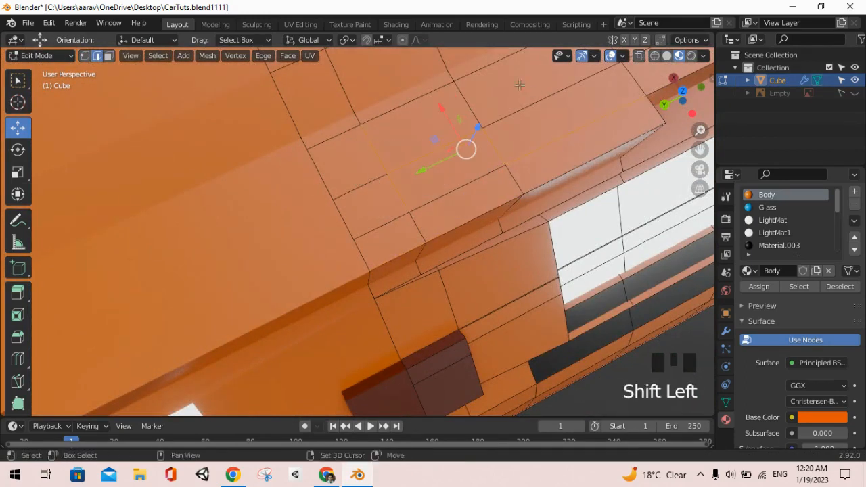
middle_drag(561, 138, 552, 107)
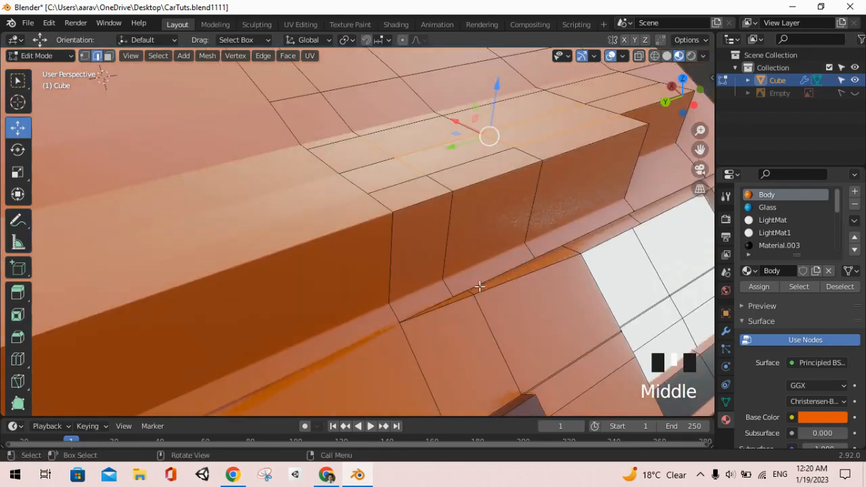
middle_drag(524, 244, 535, 214)
scroll(518, 228, down, 7)
middle_drag(454, 246, 509, 231)
scroll(509, 231, up, 2)
scroll(509, 231, up, 2)
- Select the raised block's front faces above the headlights and move them back along X toward the windshield
click(109, 56)
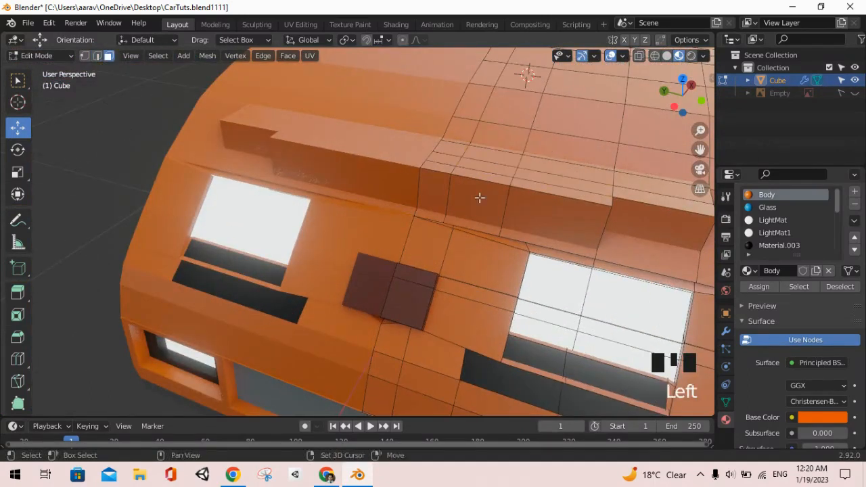
shift+middle_drag(478, 195, 425, 196)
shift+drag(468, 218, 497, 234)
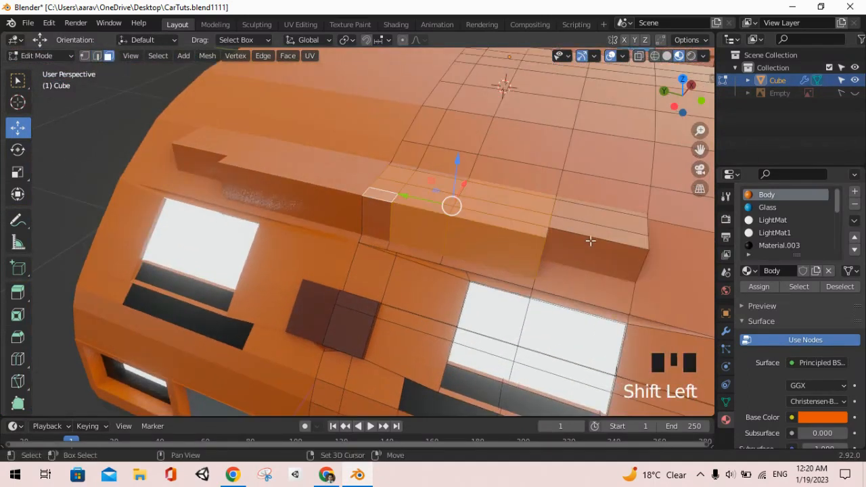
shift+click(589, 240)
click(591, 229)
shift+click(477, 251)
middle_drag(423, 236, 437, 198)
middle_drag(636, 246, 566, 242)
drag(538, 238, 609, 247)
middle_drag(608, 248, 515, 227)
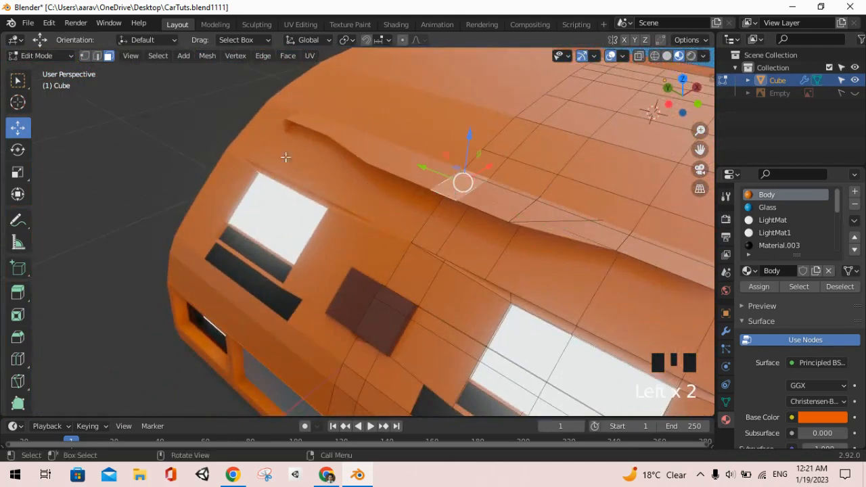
- Select the front edges along the remaining hood ridge and move them back along X toward the hood surface
click(97, 57)
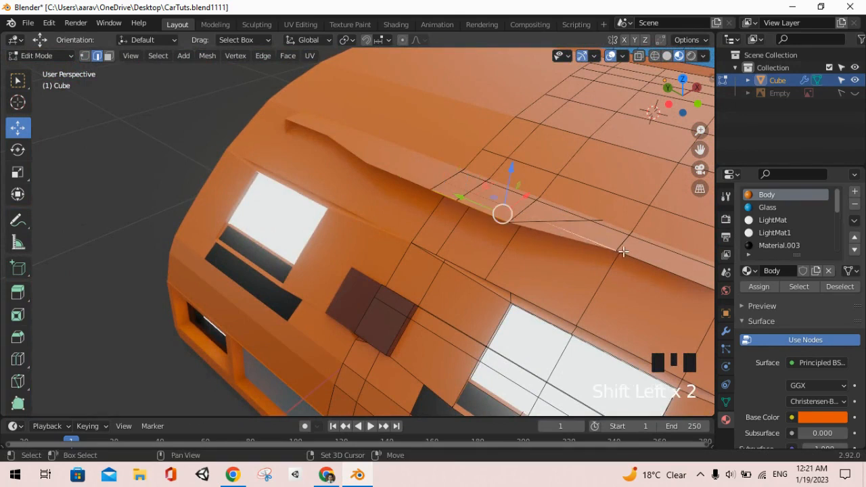
scroll(563, 236, up, 1)
middle_drag(564, 236, 572, 236)
scroll(623, 277, down, 3)
shift+middle_drag(622, 277, 500, 313)
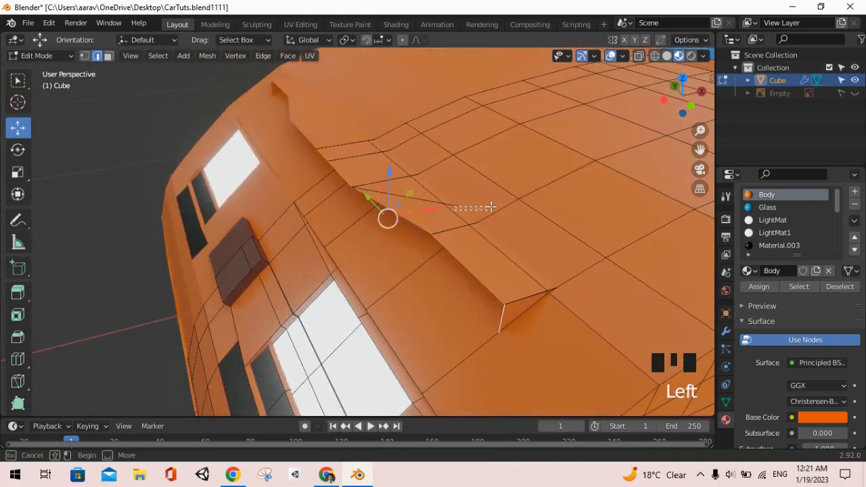
drag(432, 212, 504, 214)
key(ctrl+z)
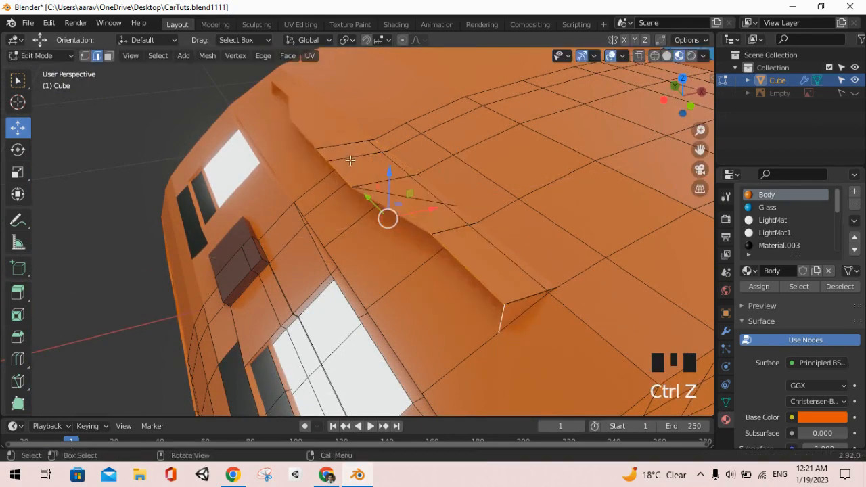
scroll(319, 155, up, 2)
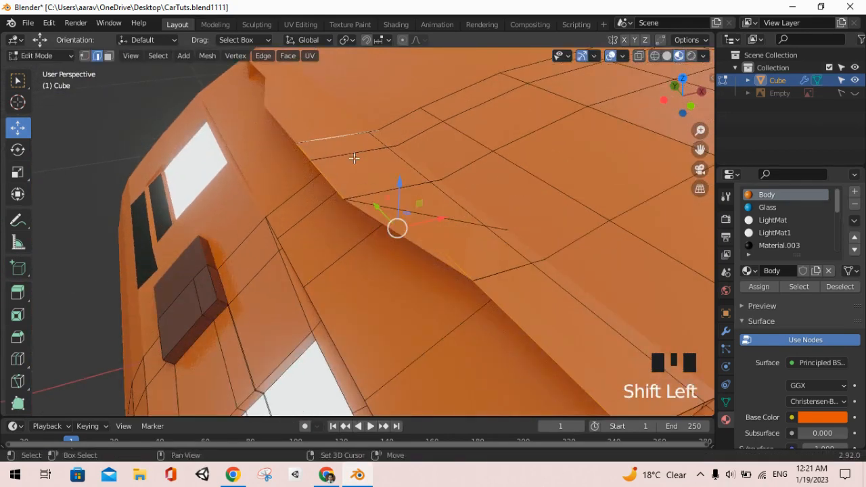
drag(429, 202, 564, 204)
- Move the ridge's protruding centre edges back along X to align with the hood, save, and return to Object Mode
scroll(378, 176, up, 2)
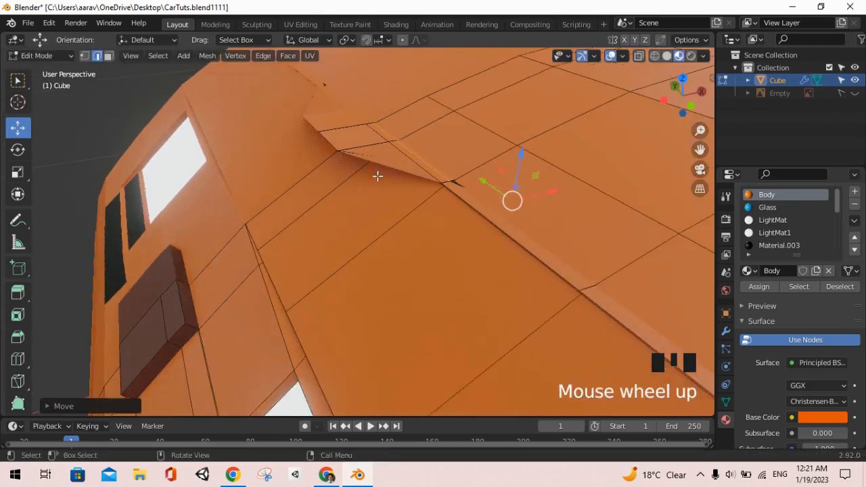
click(380, 160)
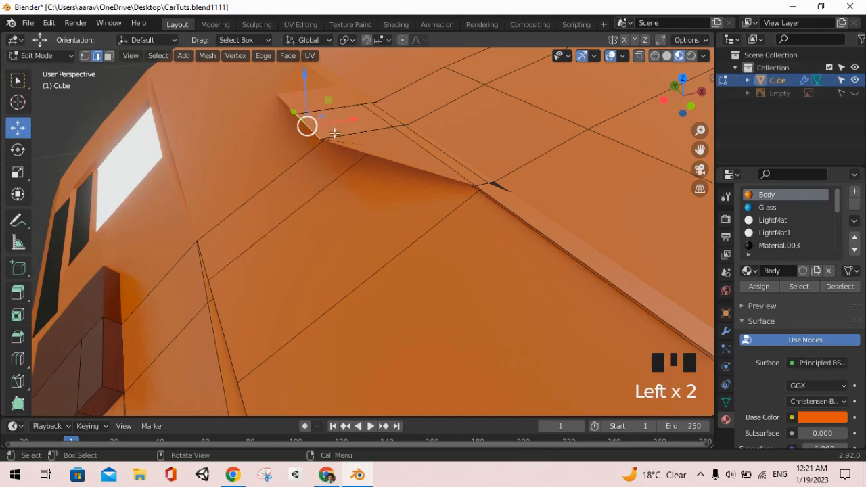
drag(419, 135, 572, 156)
middle_drag(572, 157, 589, 155)
scroll(572, 149, down, 11)
key(ctrl+s)
shift+middle_drag(512, 200, 480, 193)
key(Tab)
scroll(480, 193, up, 6)
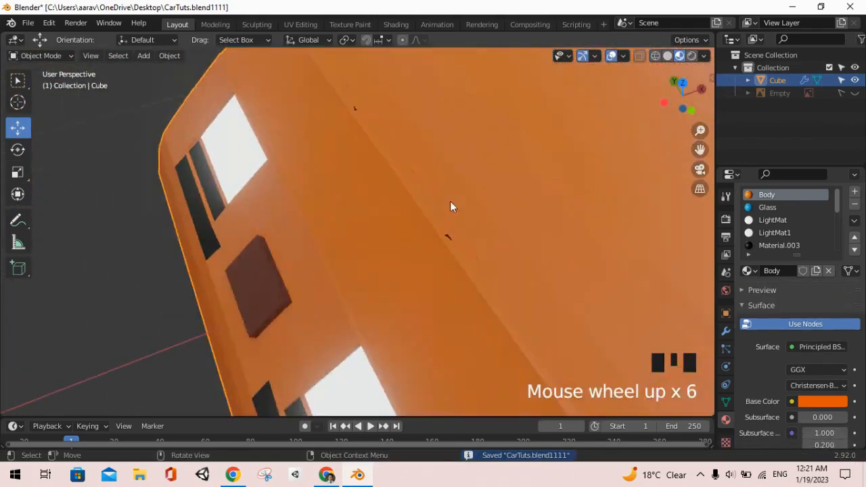
- In Edit Mode, shift the ridge's leftover edges along X to close the dark gap on the hood
key(Tab)
scroll(445, 222, up, 4)
middle_drag(441, 224, 414, 180)
scroll(390, 175, up, 5)
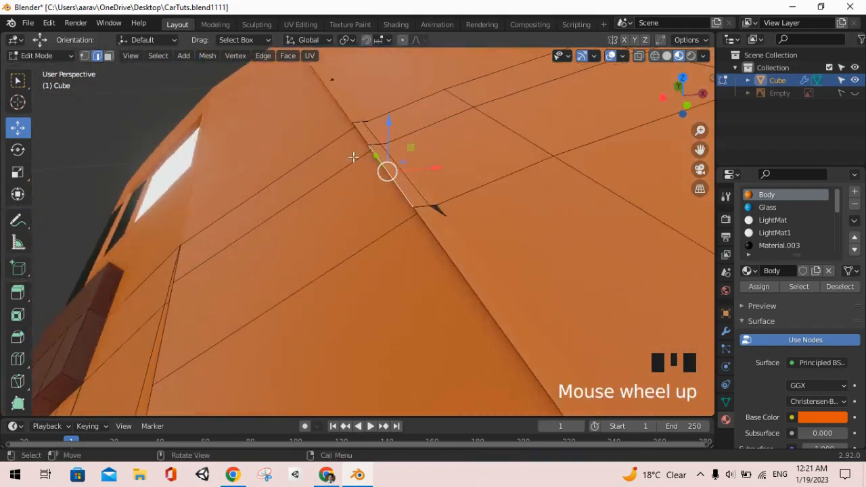
drag(496, 148, 520, 147)
click(483, 171)
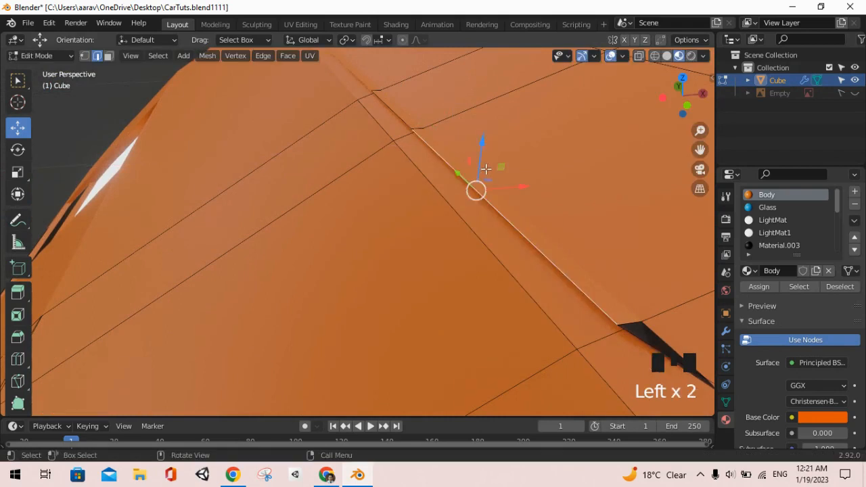
scroll(481, 170, down, 4)
drag(526, 177, 565, 175)
drag(626, 166, 626, 167)
- Move the stray vertex beside the hood's centre line back along X and save the file
scroll(353, 108, up, 4)
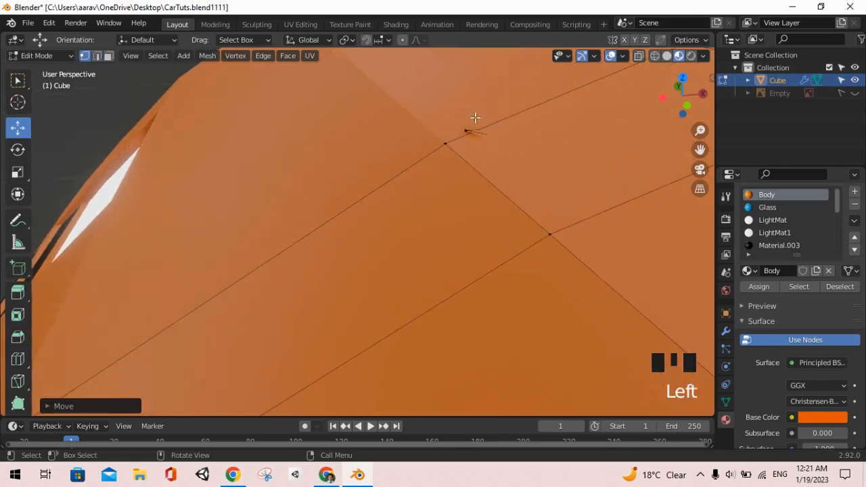
drag(443, 110, 544, 132)
scroll(538, 155, down, 3)
key(ctrl+s)
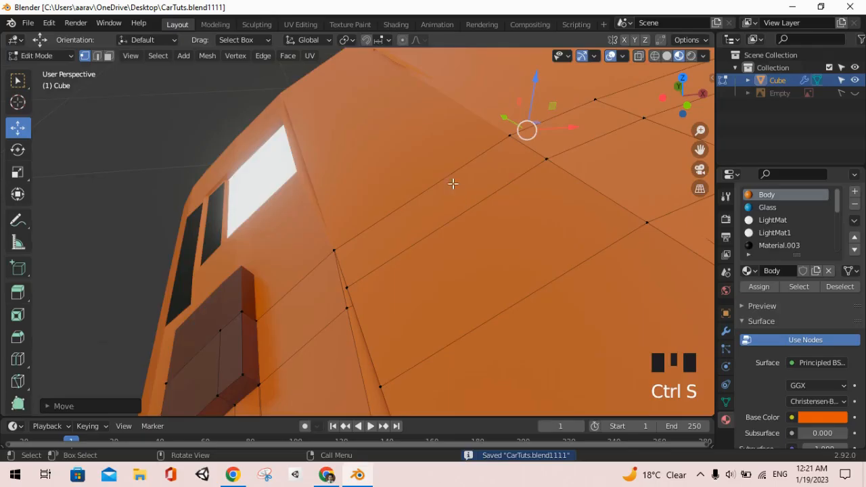
- Return to Object Mode, check the hood and side windows of the car, and save the file
scroll(452, 183, down, 8)
key(Tab)
scroll(539, 207, down, 1)
shift+middle_drag(539, 207, 483, 180)
scroll(618, 161, up, 7)
shift+middle_drag(618, 162, 395, 190)
shift+middle_drag(628, 185, 635, 204)
scroll(798, 229, down, 1)
scroll(798, 229, down, 5)
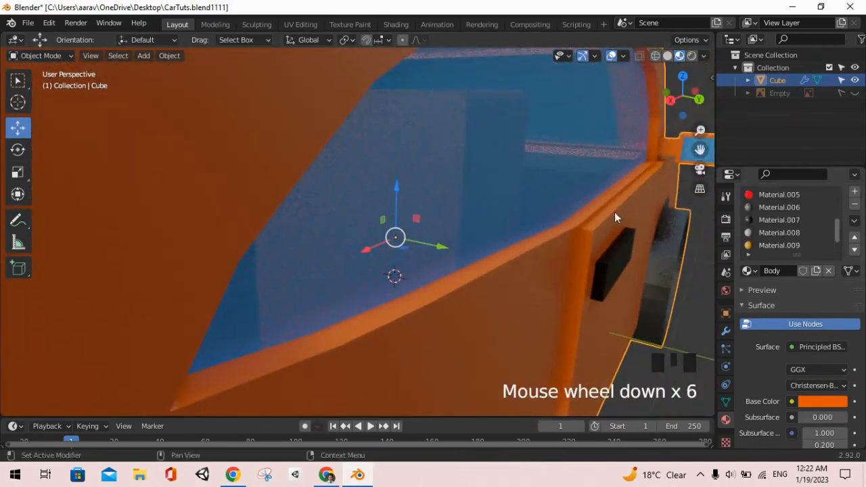
scroll(516, 214, down, 10)
key(ctrl+s)
- Deselect the car and add a plane mesh to the scene
middle_drag(551, 201, 307, 226)
shift+middle_drag(514, 190, 470, 181)
click(519, 204)
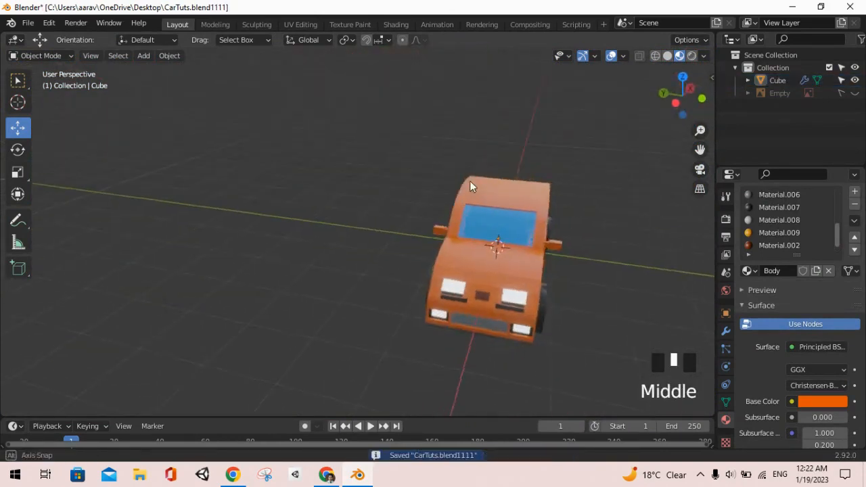
click(543, 218)
shift+middle_drag(661, 186, 633, 151)
click(633, 151)
middle_drag(519, 192, 450, 177)
key(shift+a)
mouse_move(310, 161)
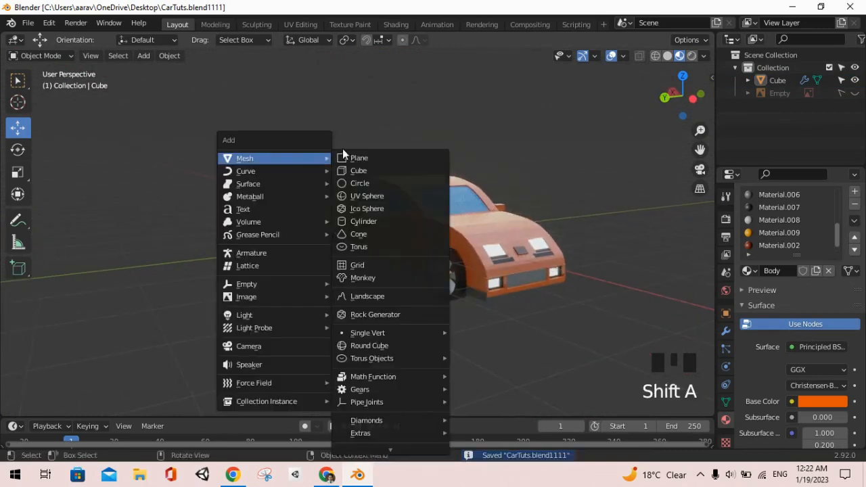
click(359, 158)
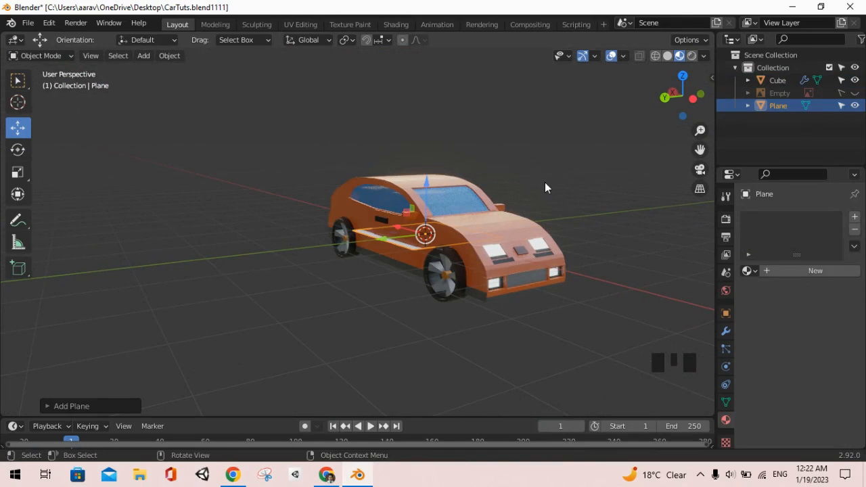
- In front view, lower the plane along Z to just below the wheels and scale it up well beyond the car
key(KP_1)
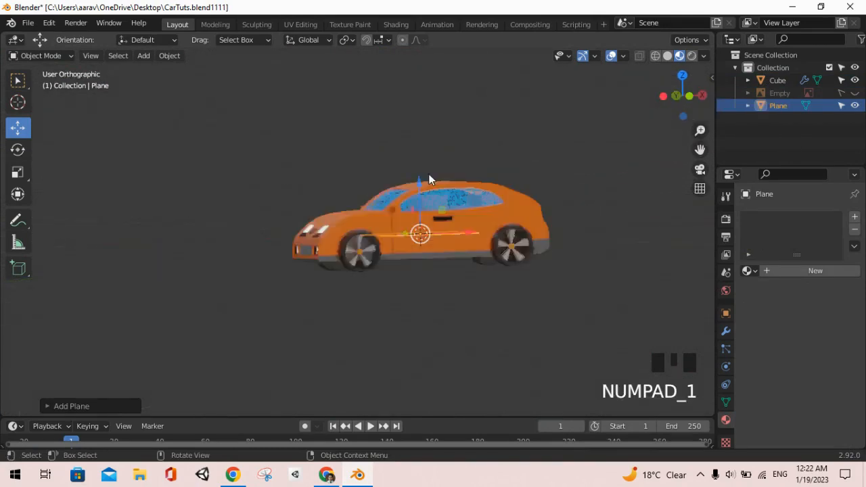
scroll(448, 211, up, 3)
key(g)
key(z)
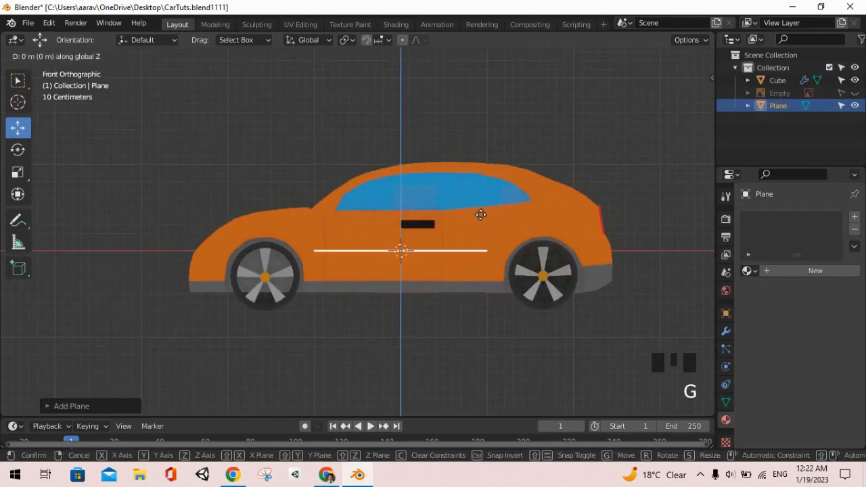
click(482, 274)
key(s)
click(220, 359)
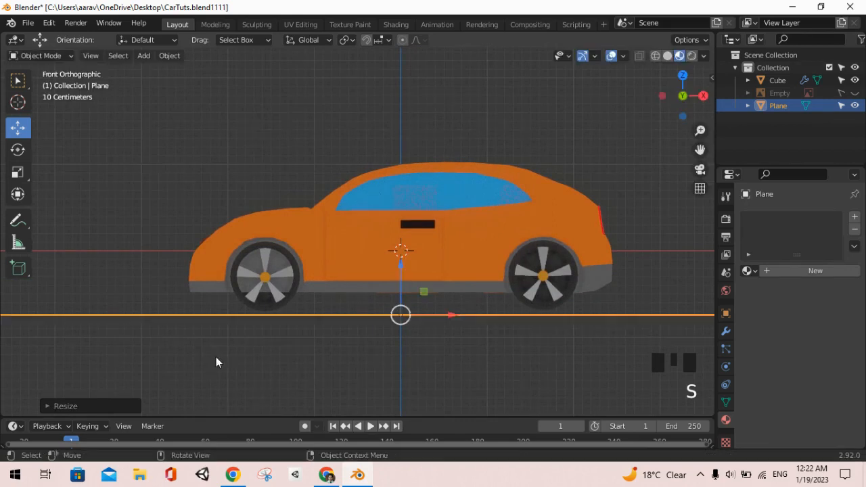
- Create a new material on the ground plane, give it an orange-red base colour, and save the file
scroll(302, 323, down, 7)
middle_drag(301, 323, 442, 353)
scroll(357, 329, up, 3)
scroll(359, 329, up, 2)
key(ctrl+s)
click(791, 270)
click(748, 270)
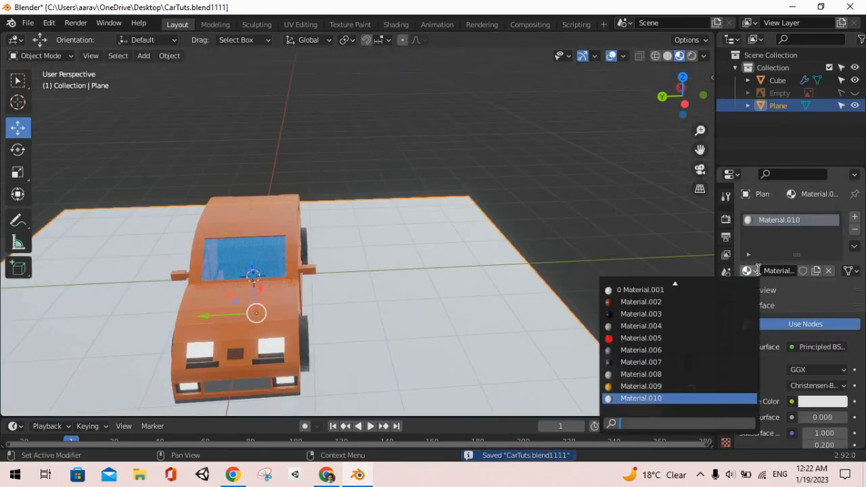
click(810, 402)
mouse_move(788, 290)
mouse_down()
mouse_move(777, 332)
mouse_move(747, 346)
mouse_move(757, 355)
mouse_up()
key(ctrl+s)
- Shift the ground plane material's base colour to an orange like the car body's
key(alt+Tab)
key(alt+Tab)
middle_drag(468, 228, 605, 238)
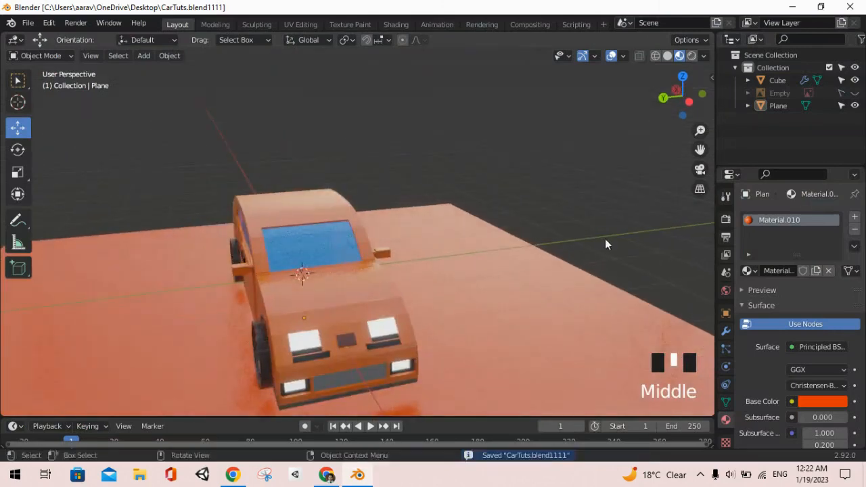
click(820, 401)
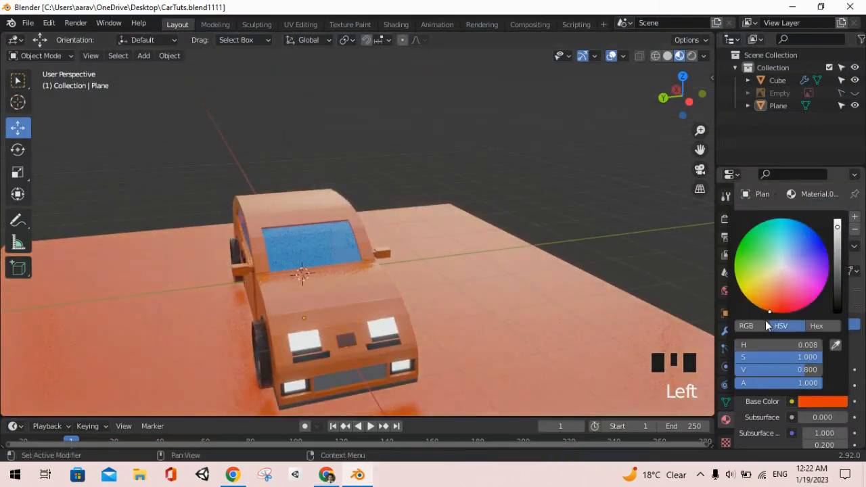
middle_drag(495, 255, 441, 216)
scroll(814, 403, down, 3)
- Set the ground plane material's Metallic value to 0.734 and save the file
drag(807, 413, 838, 414)
click(552, 144)
key(ctrl+s)
shift+middle_drag(537, 176, 532, 177)
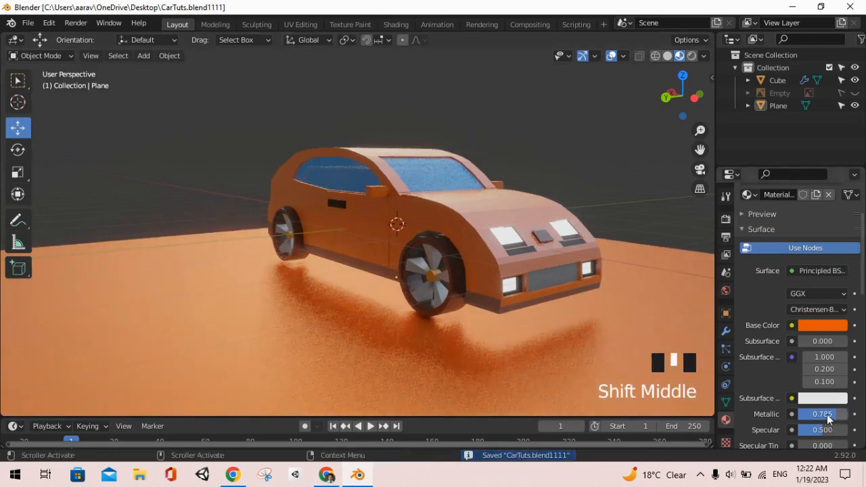
drag(826, 415, 822, 419)
scroll(839, 289, up, 2)
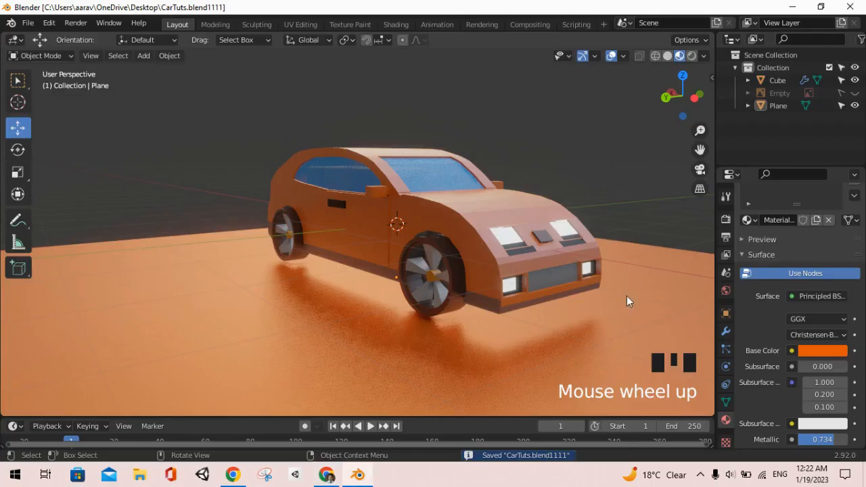
scroll(264, 269, down, 2)
- Select the ground plane and shift it slightly along X toward the rear of the car
middle_drag(264, 269, 381, 290)
scroll(380, 290, down, 3)
click(363, 265)
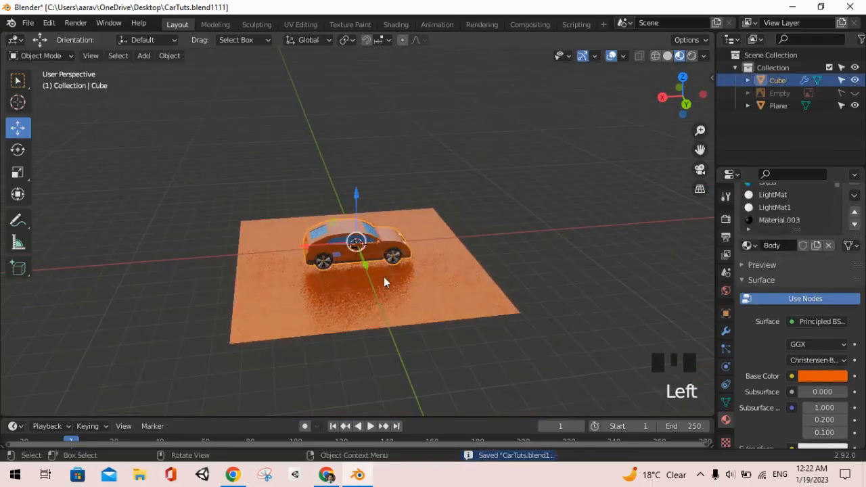
scroll(384, 277, up, 2)
click(300, 294)
drag(319, 259, 301, 261)
- In Edit Mode, extrude the plane's edge behind the car upward about 4.9 m along Z and save
key(Tab)
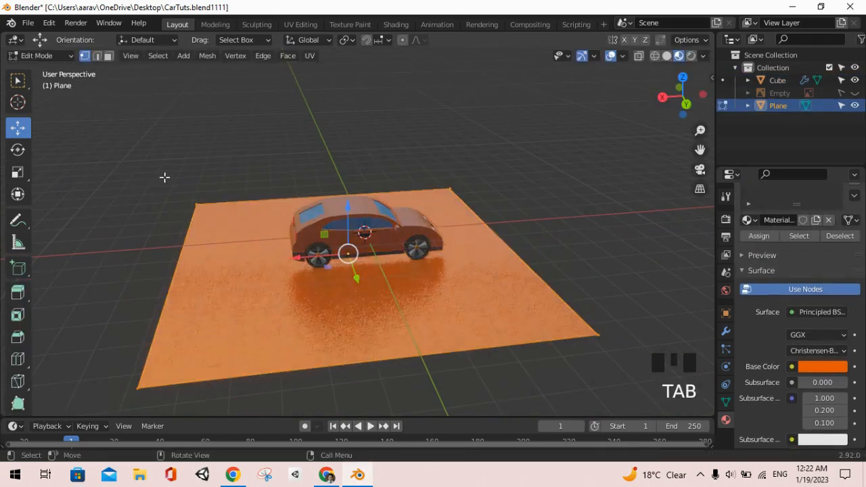
click(97, 57)
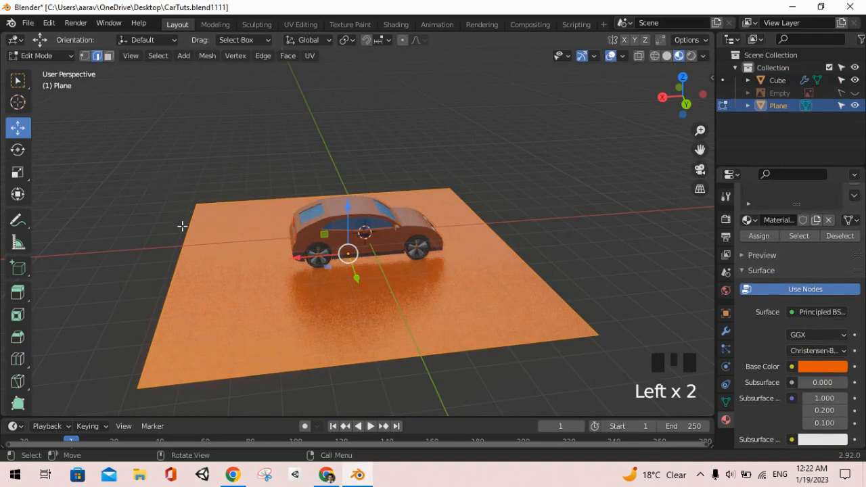
click(182, 252)
middle_drag(295, 264, 269, 240)
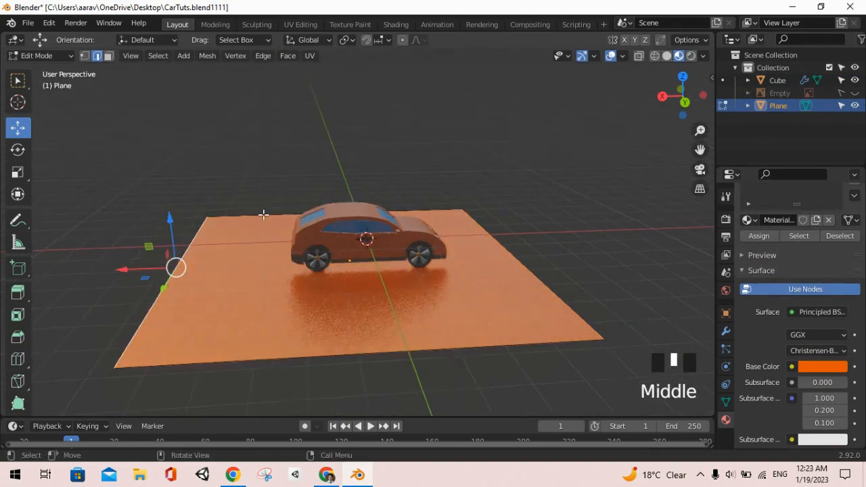
key(e)
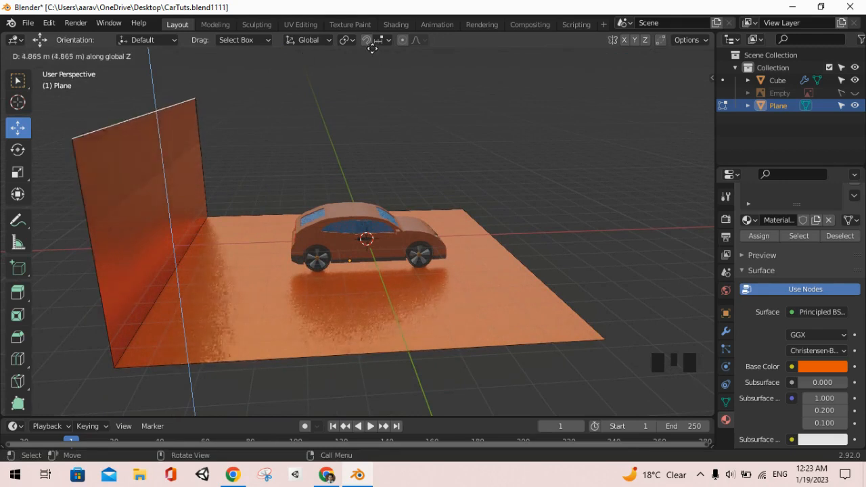
click(155, 100)
key(ctrl+s)
scroll(289, 268, up, 2)
scroll(289, 268, down, 2)
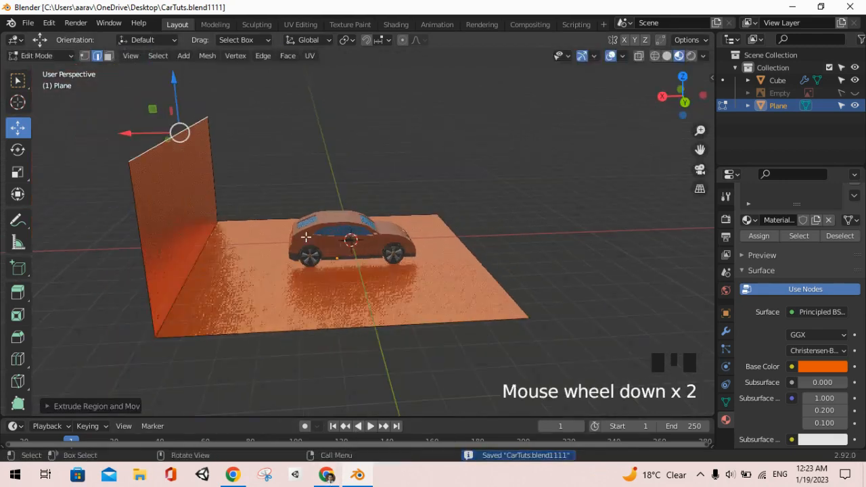
- Raise the backdrop wall's top edge along Z and bevel the edge where wall meets floor with 5 segments
drag(173, 78, 172, 384)
drag(156, 262, 229, 280)
key(ctrl+b)
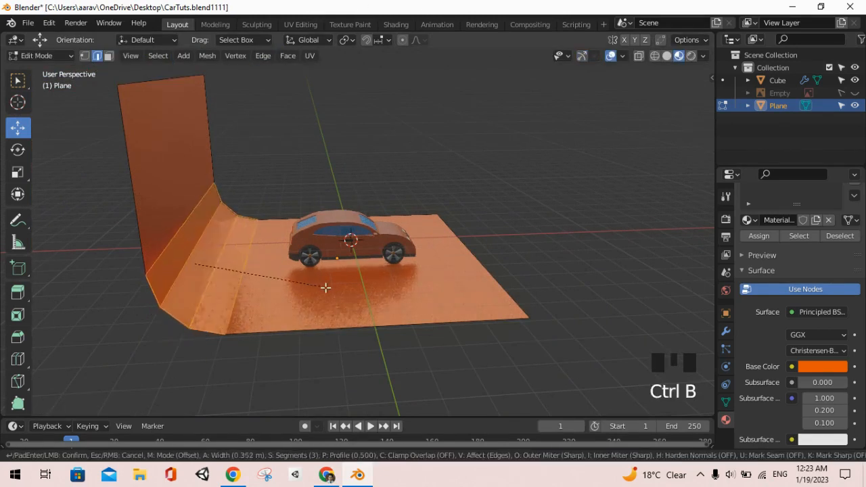
scroll(308, 300, up, 2)
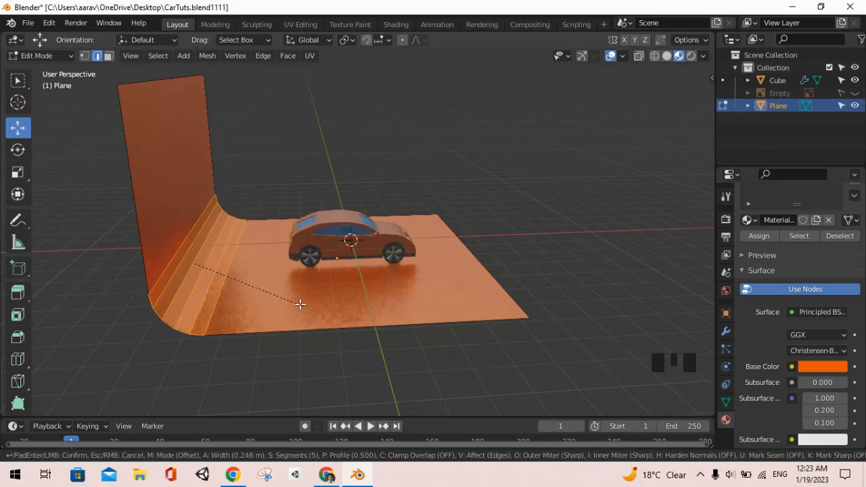
click(203, 251)
key(Tab)
- Shade the curved backdrop smooth in Object Mode and save the file
middle_drag(505, 248, 424, 242)
key(KP_0)
click(483, 176)
scroll(252, 158, up, 2)
click(210, 157)
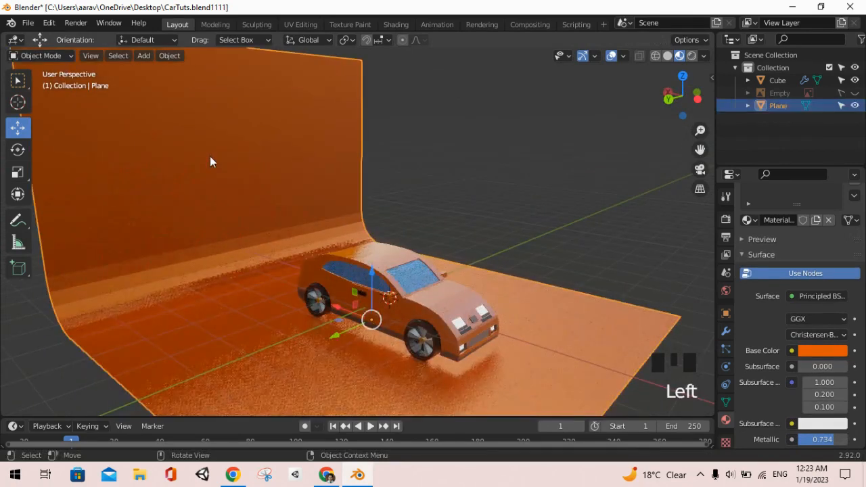
right_click(210, 162)
click(202, 157)
scroll(357, 212, down, 3)
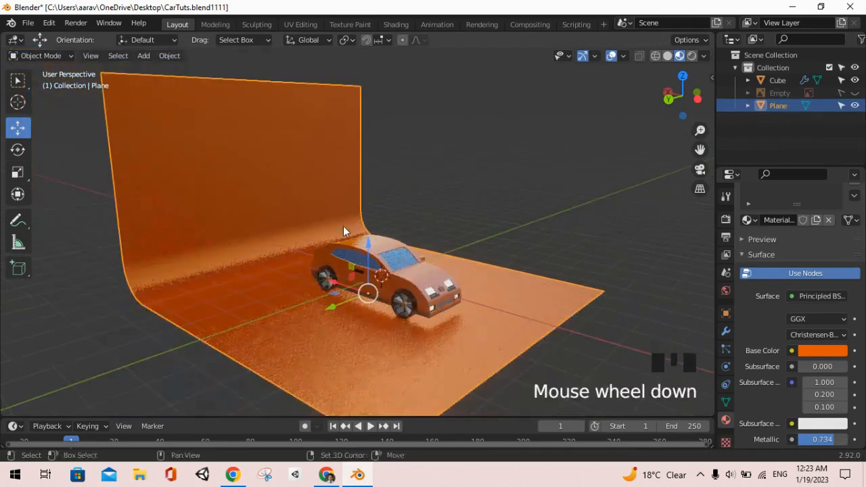
shift+middle_drag(343, 226, 346, 227)
key(ctrl+s)
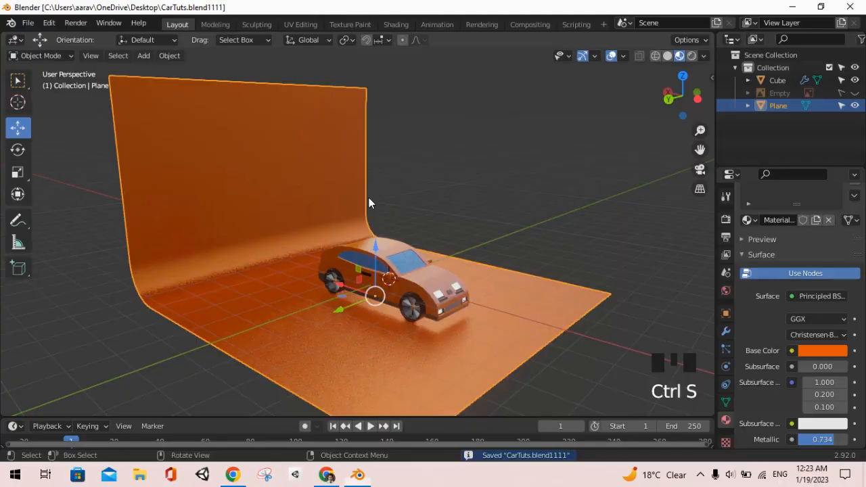
- Scale the backdrop up along the Y axis and then along the X axis
middle_drag(426, 232, 489, 232)
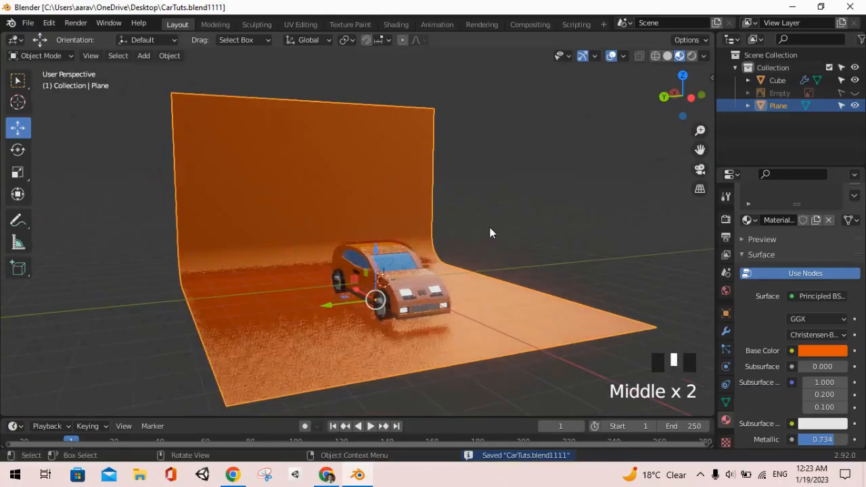
key(s)
key(y)
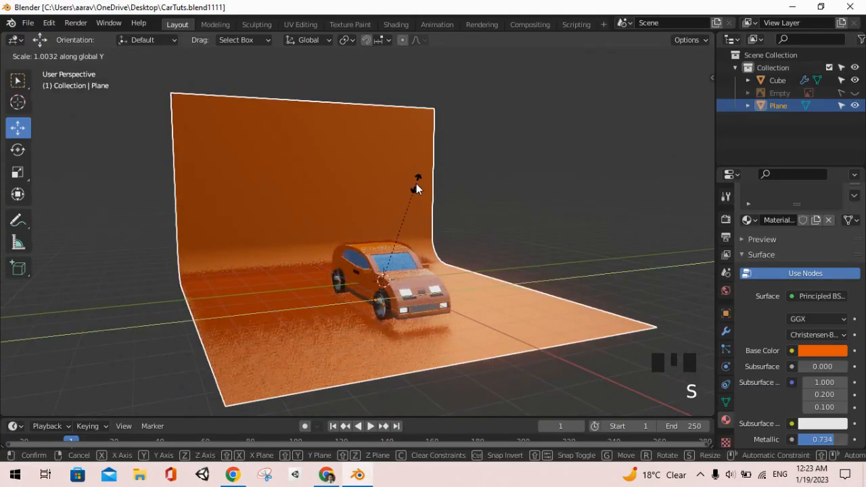
click(609, 181)
middle_drag(608, 181, 607, 216)
key(s)
key(x)
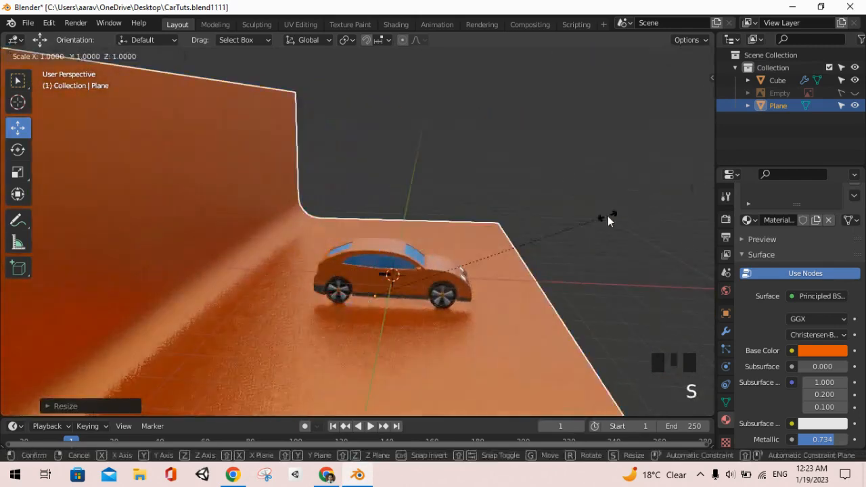
click(690, 234)
- Widen the backdrop further to about 5 times along Y, stretch it taller along Z, and save the file
middle_drag(560, 236, 406, 284)
scroll(406, 284, up, 4)
scroll(433, 277, down, 1)
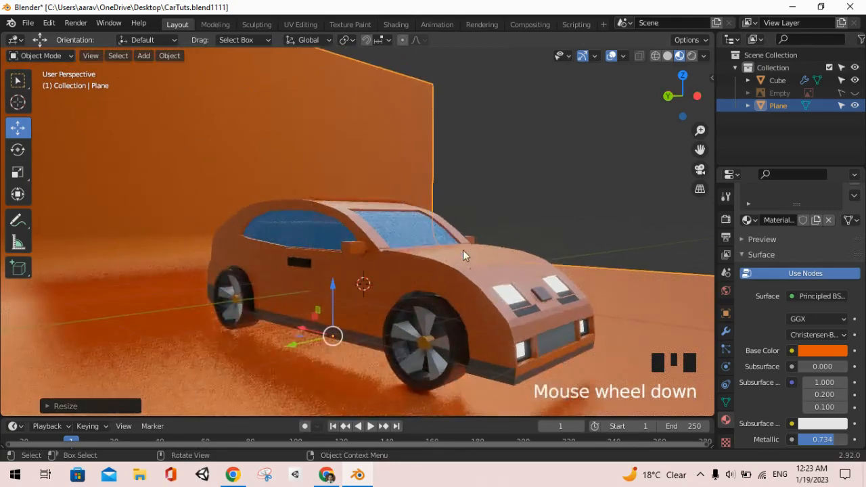
key(s)
key(y)
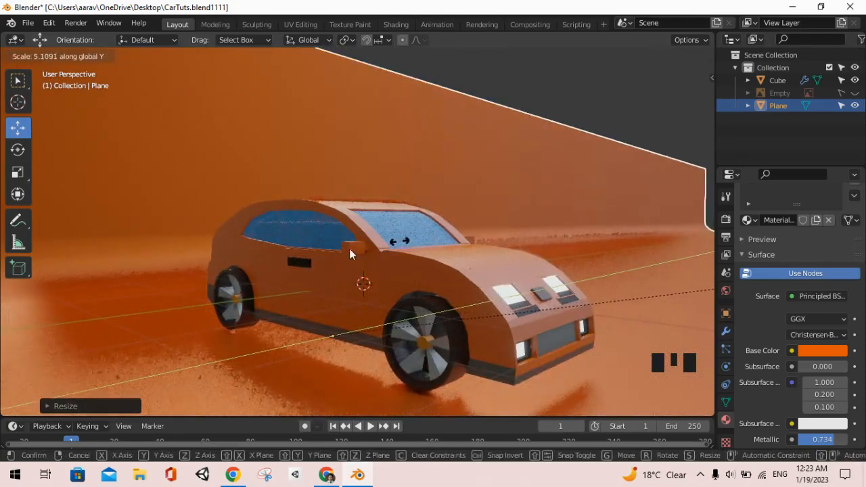
click(338, 251)
key(s)
key(z)
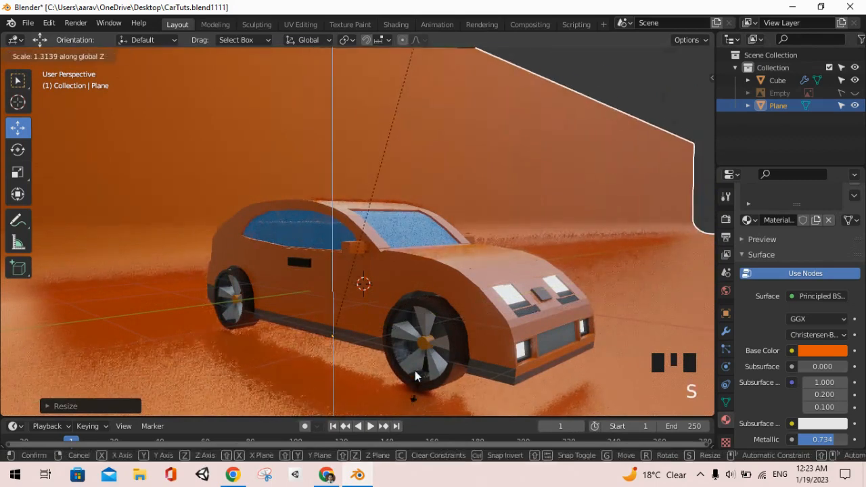
click(401, 150)
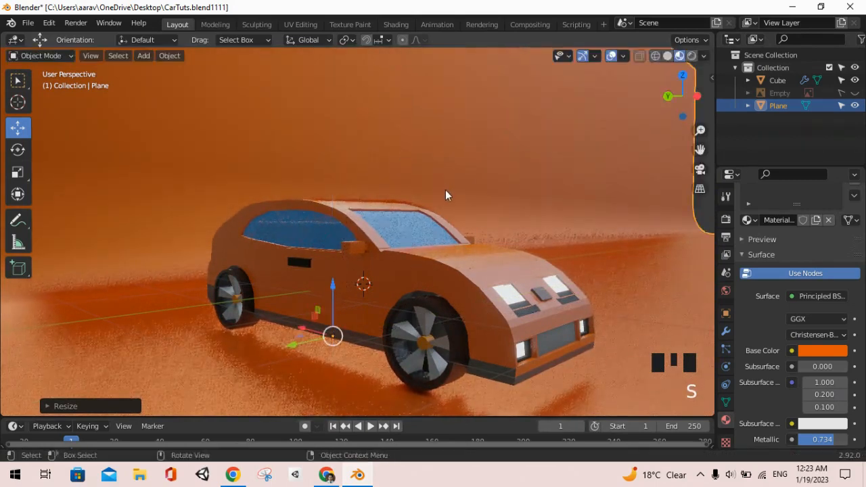
scroll(445, 195, down, 2)
middle_drag(445, 196, 409, 193)
key(ctrl+s)
key(alt+Tab)
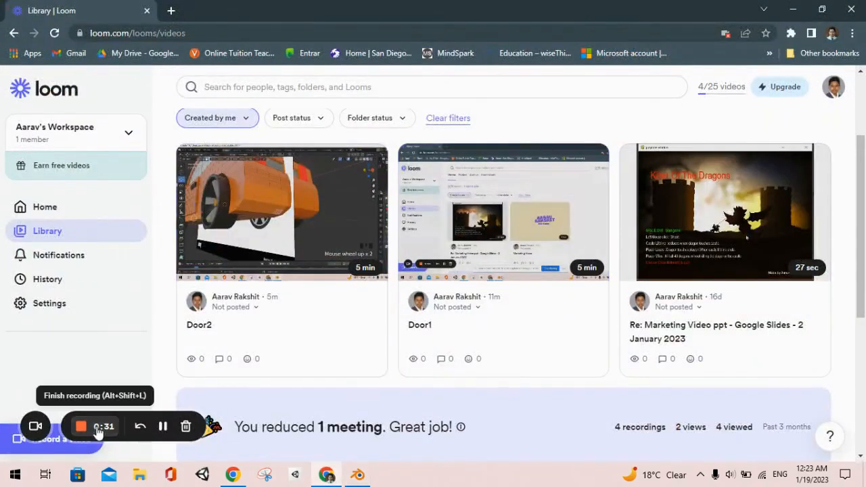
click(97, 431)
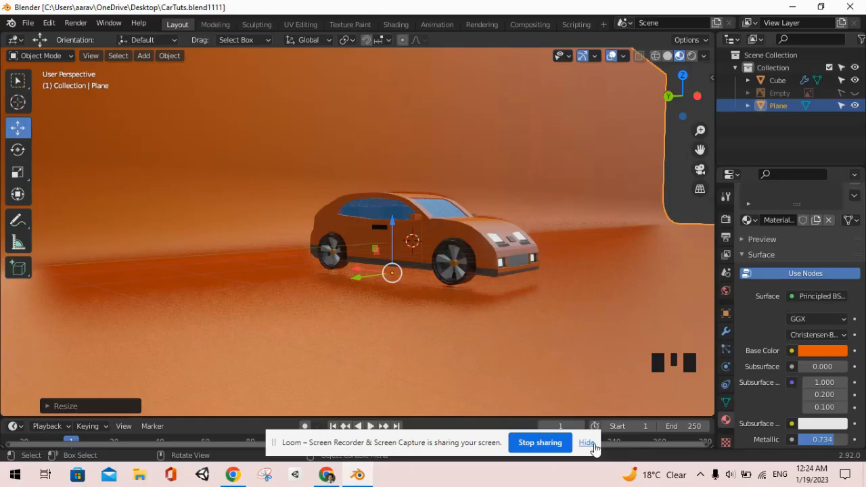
click(586, 443)
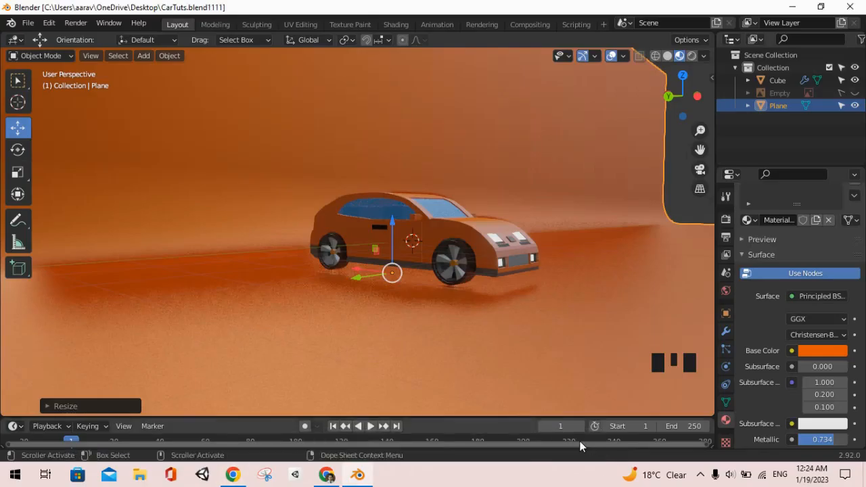
- Add a camera to the scene
middle_drag(493, 272, 482, 305)
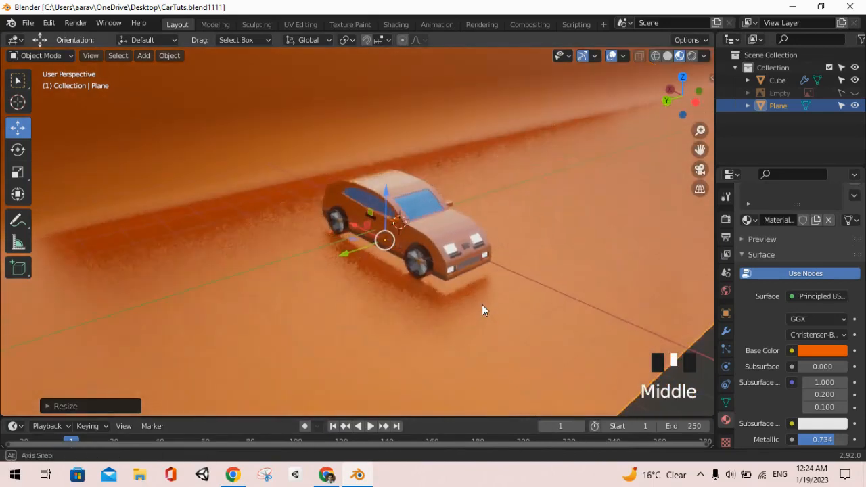
shift+middle_drag(311, 257, 329, 267)
shift+middle_drag(390, 271, 370, 245)
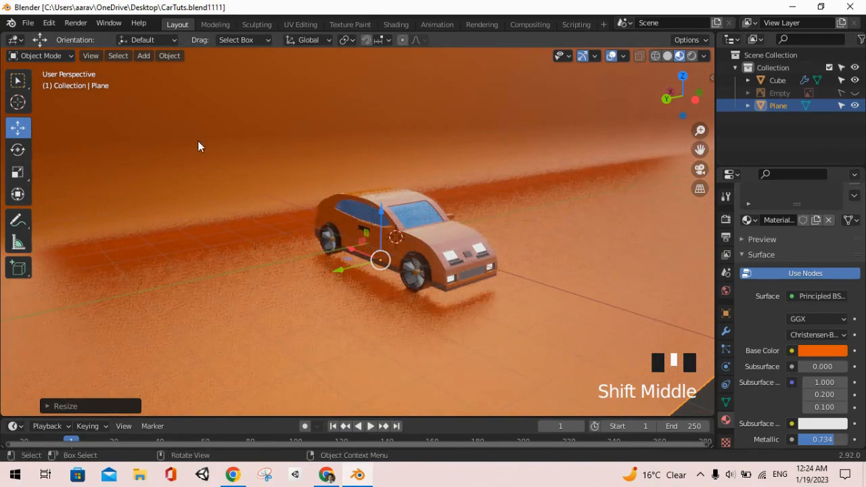
key(shift+a)
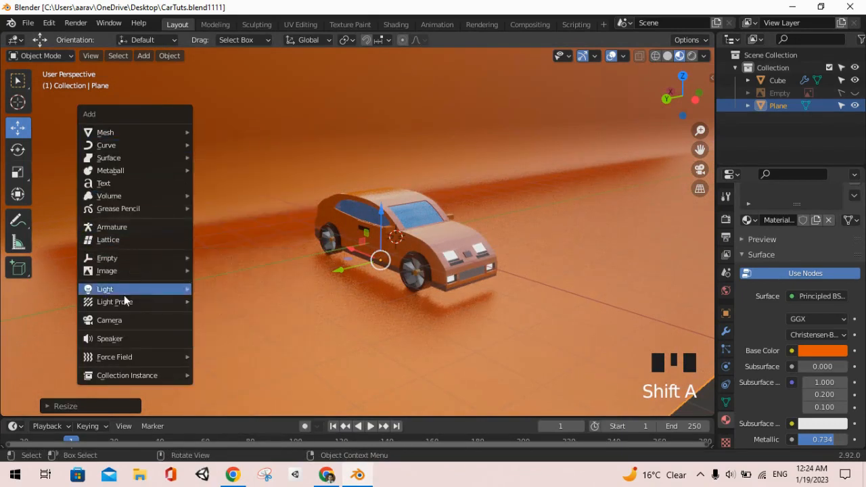
click(119, 319)
- Save the file and align the camera to a close front three-quarter view of the car
scroll(348, 323, up, 2)
shift+middle_drag(452, 267, 499, 278)
scroll(437, 290, up, 1)
scroll(453, 268, up, 1)
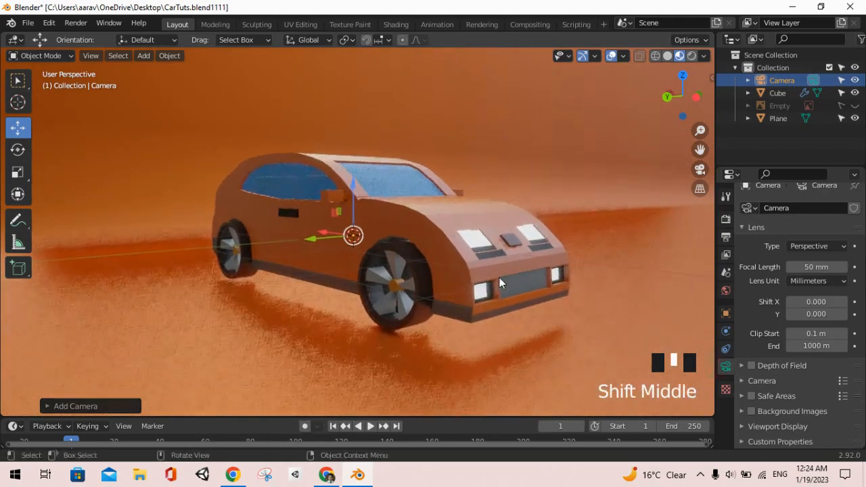
shift+middle_drag(491, 248, 468, 255)
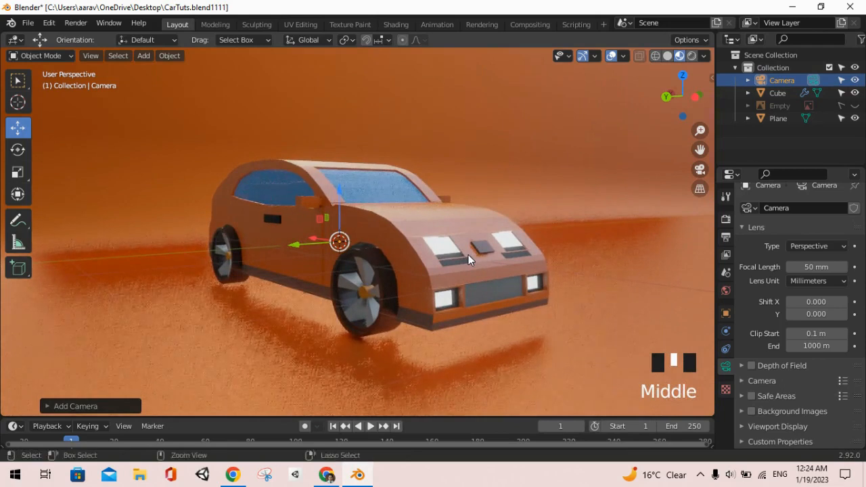
key(ctrl+s)
key(ctrl+alt+KP_0)
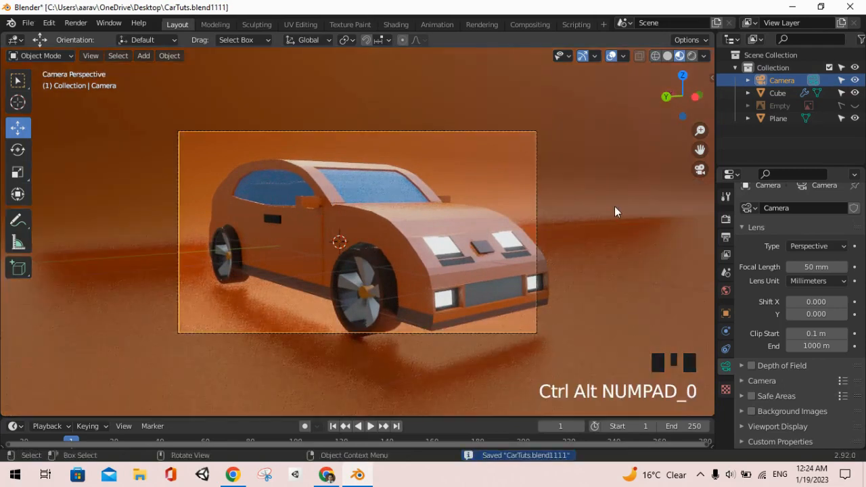
- Realign the camera to a wider front three-quarter view so the whole car fits inside the frame
scroll(538, 257, down, 1)
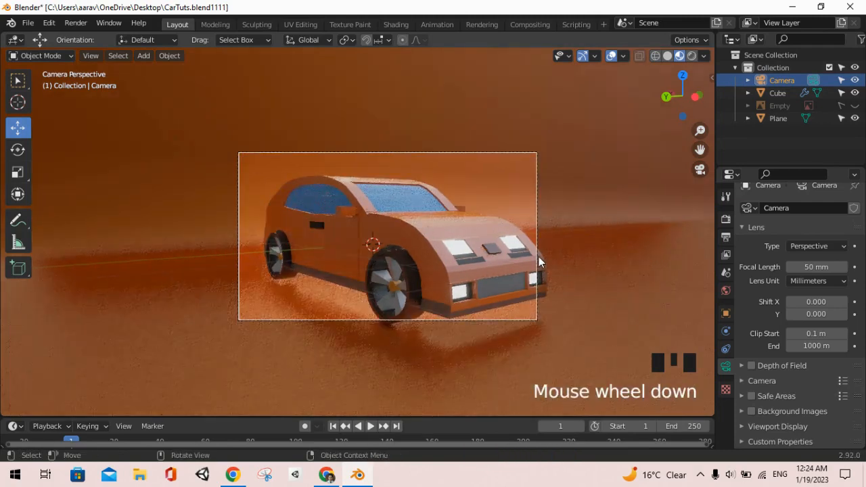
scroll(538, 256, up, 1)
shift+middle_drag(532, 261, 527, 265)
scroll(526, 265, down, 1)
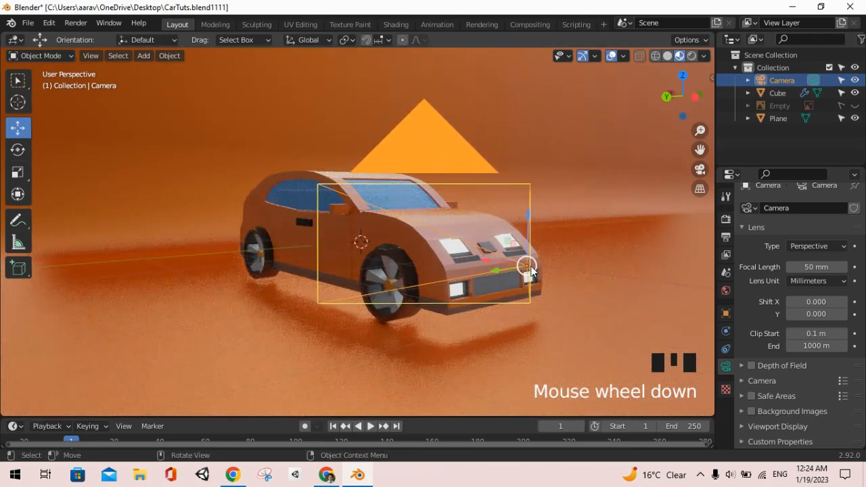
scroll(529, 267, down, 1)
scroll(531, 269, up, 1)
shift+middle_drag(531, 269, 525, 274)
scroll(524, 268, down, 1)
scroll(523, 268, up, 1)
scroll(525, 274, down, 1)
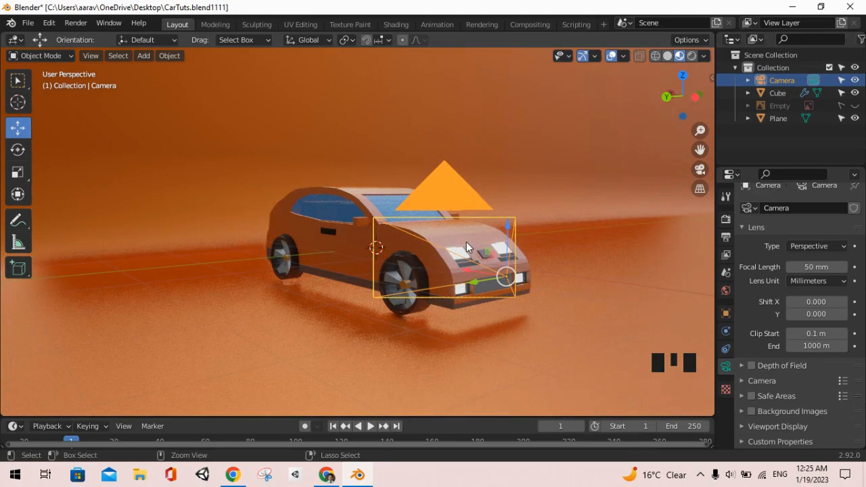
key(ctrl+alt+KP_0)
shift+middle_drag(555, 269, 531, 290)
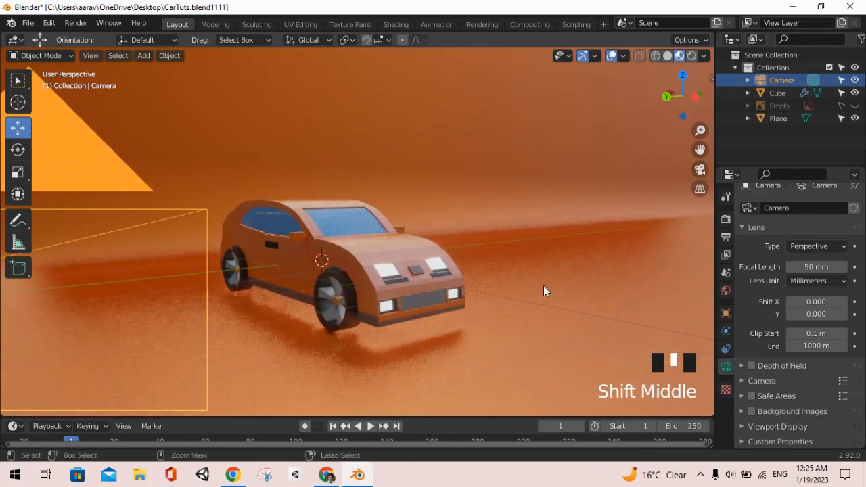
key(ctrl+alt+KP_0)
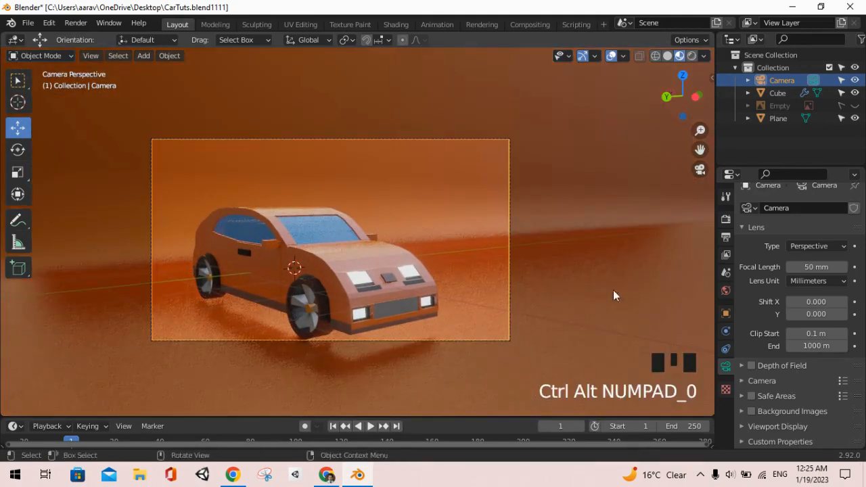
- Lock the camera to the view, shift the framing to bring the car nearer the centre, and save
key(n)
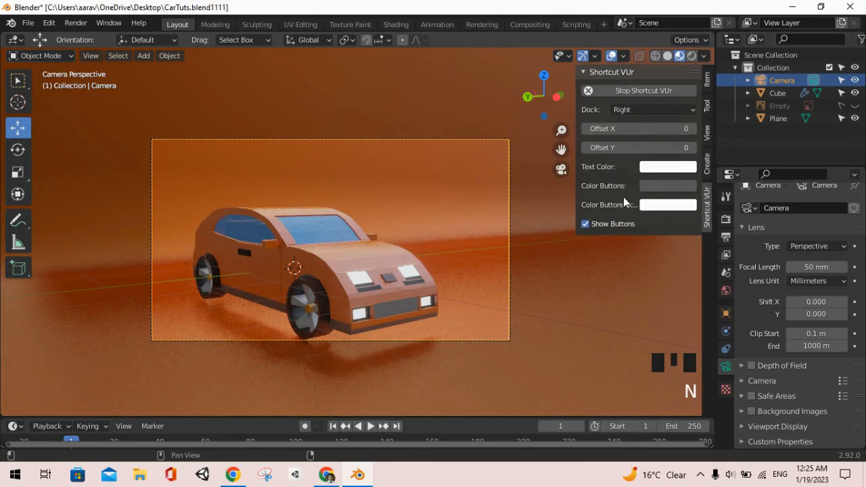
click(706, 162)
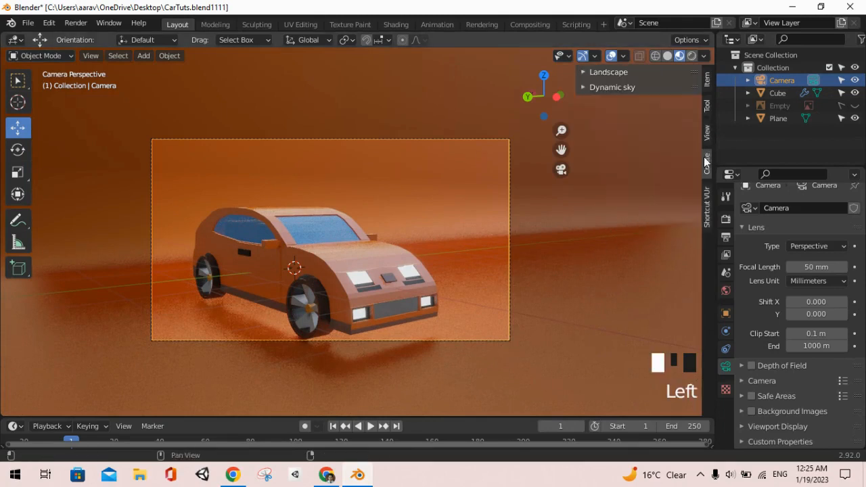
click(706, 107)
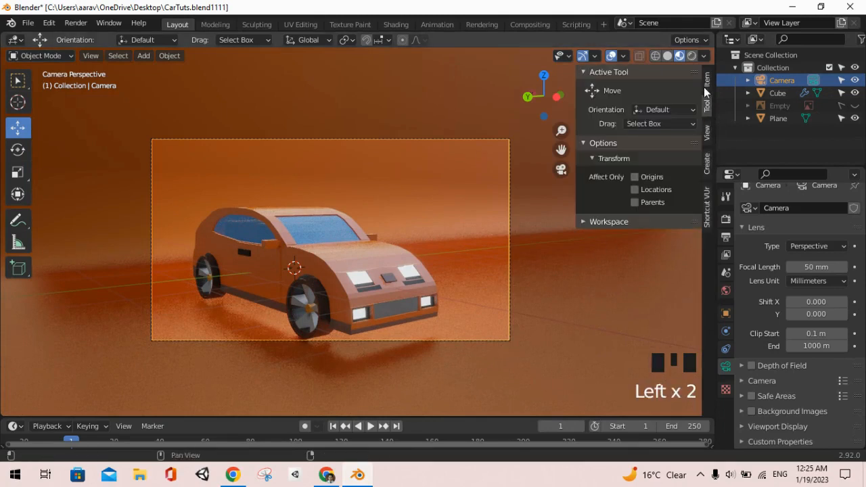
click(707, 130)
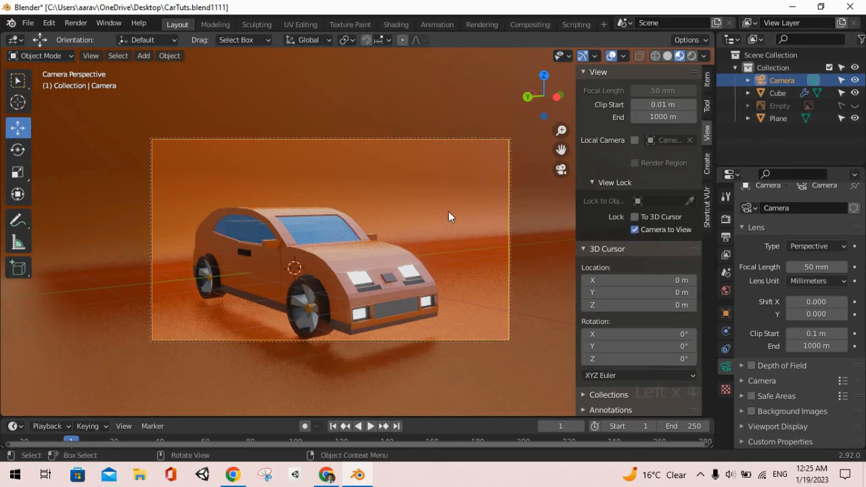
key(n)
mouse_move(426, 244)
shift+middle_down()
mouse_move(444, 231)
mouse_move(429, 249)
mouse_move(433, 236)
shift+middle_up()
key(ctrl+s)
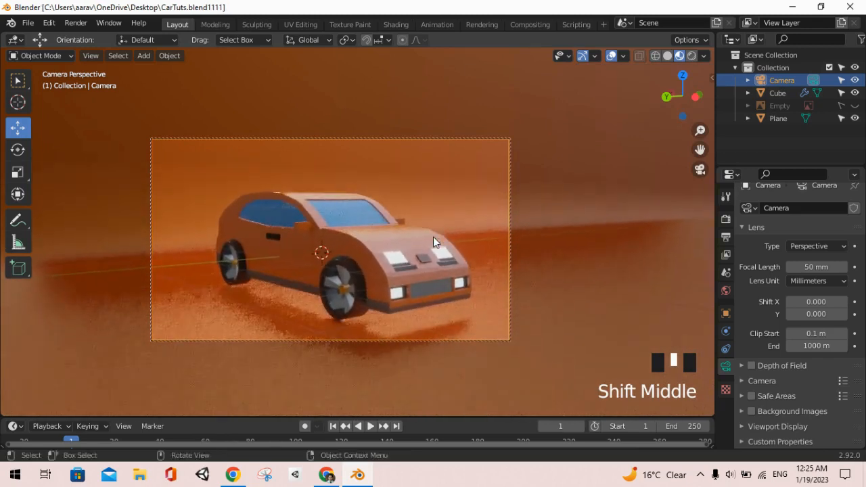
- Fine-tune the camera framing so the car sits slightly lower in the shot, and save the file
click(338, 477)
click(357, 475)
shift+middle_drag(443, 258, 449, 267)
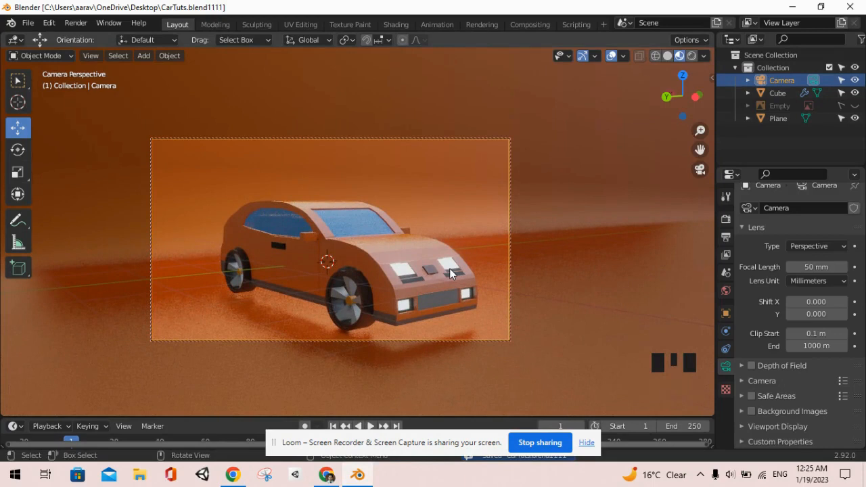
mouse_move(437, 247)
shift+middle_down()
mouse_move(428, 244)
mouse_move(426, 254)
shift+middle_up()
key(ctrl+s)
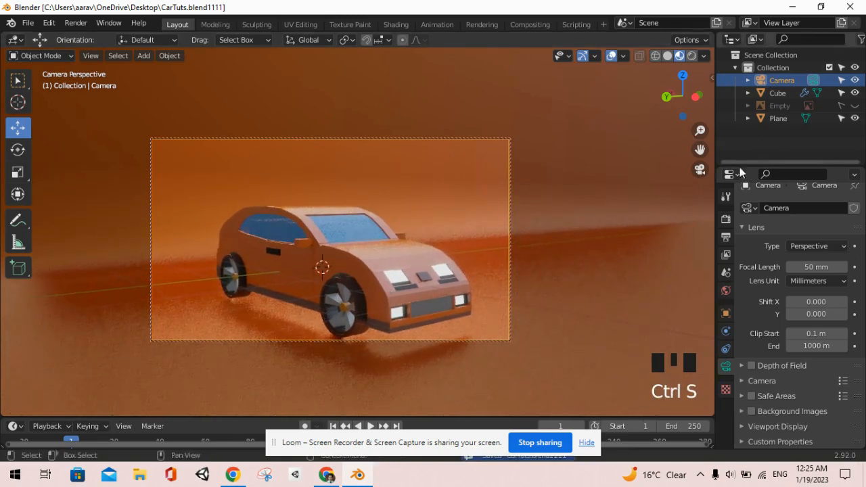
- Turn off the Camera to View lock, leave the camera view, and select the car
click(711, 77)
click(635, 229)
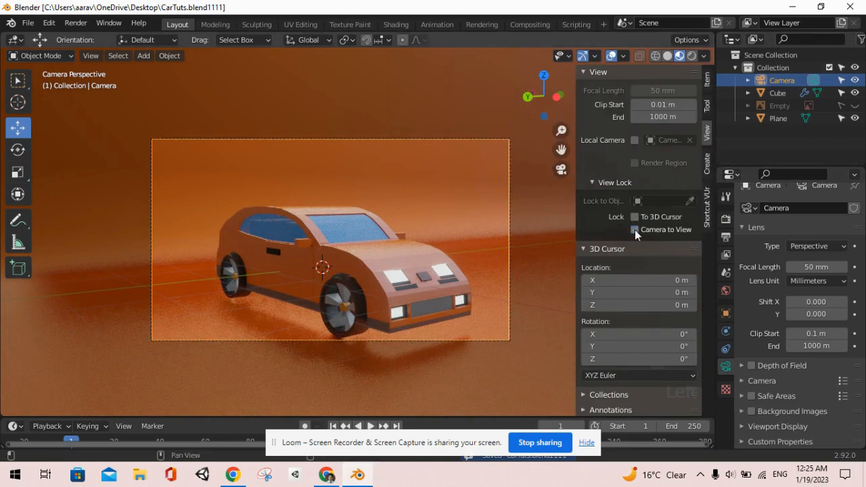
key(n)
middle_drag(425, 238, 515, 306)
click(358, 238)
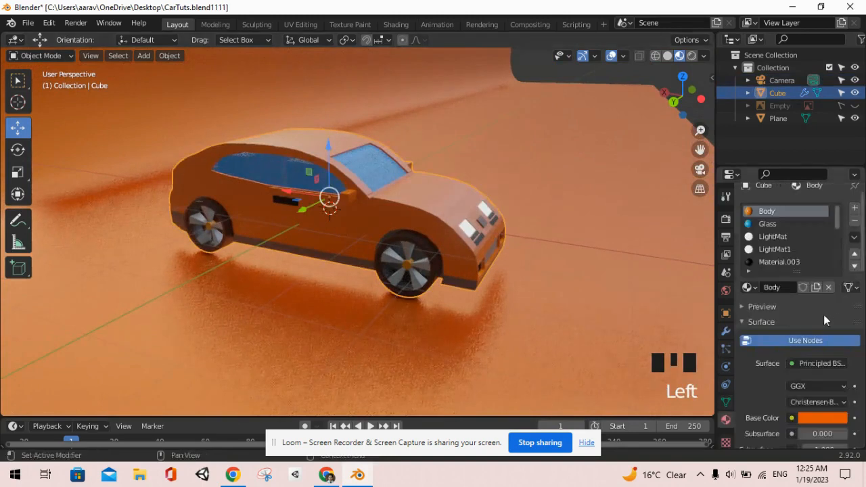
- Apply the Mirror modifier on the car object and save the file
scroll(823, 314, down, 5)
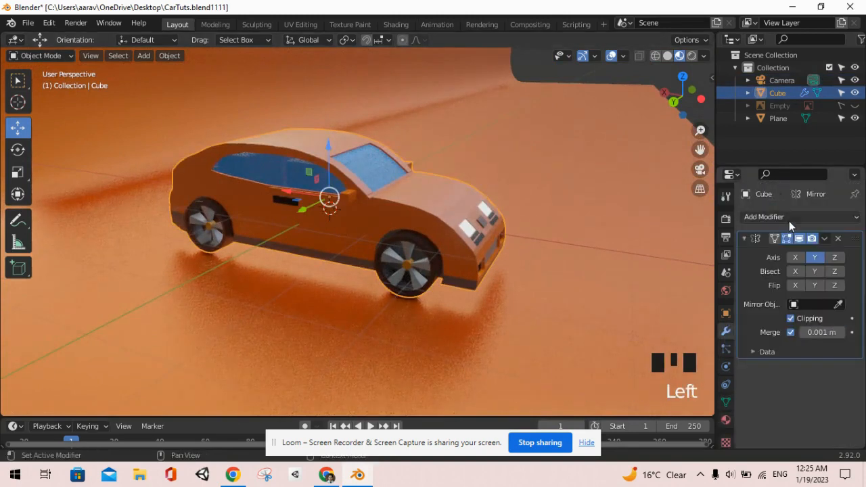
click(788, 218)
click(793, 220)
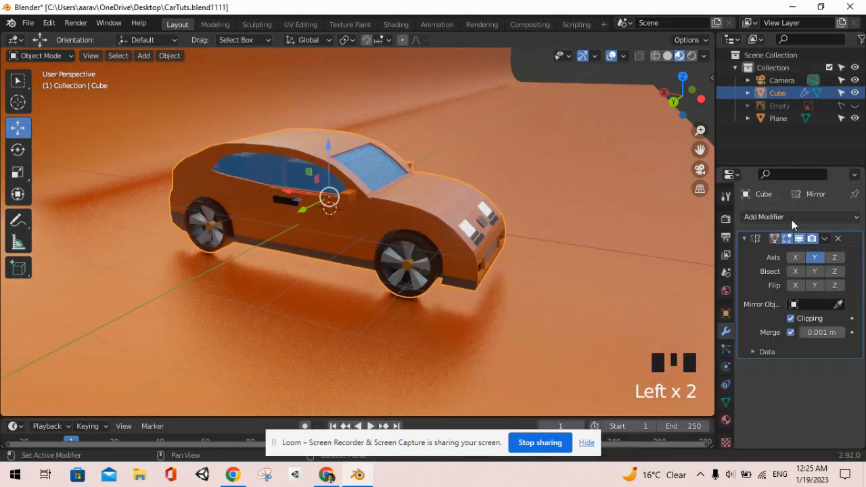
click(823, 240)
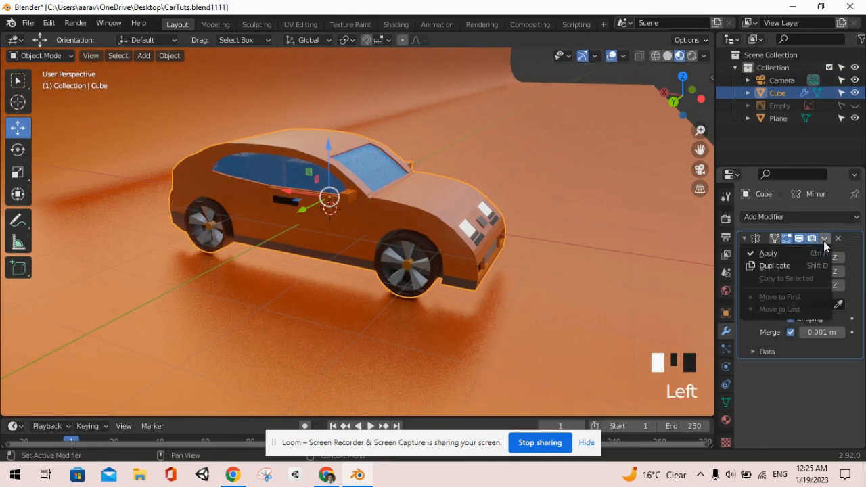
click(802, 249)
scroll(406, 216, up, 2)
middle_drag(405, 216, 328, 259)
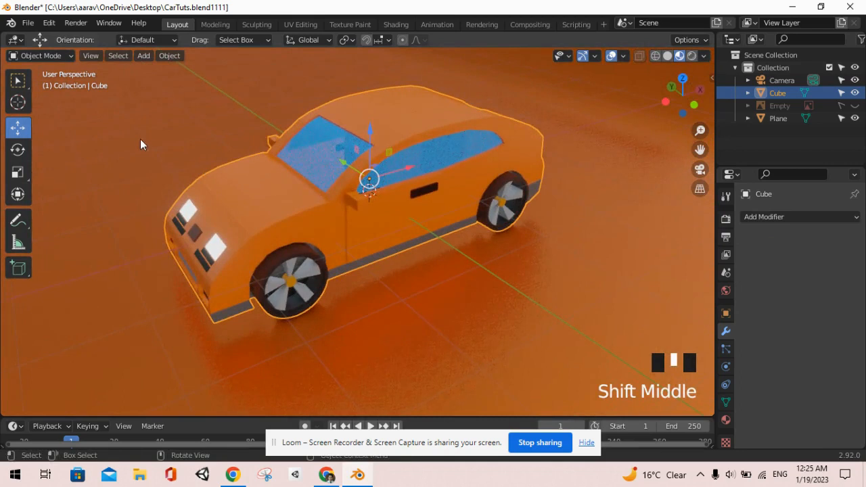
click(386, 267)
key(ctrl+s)
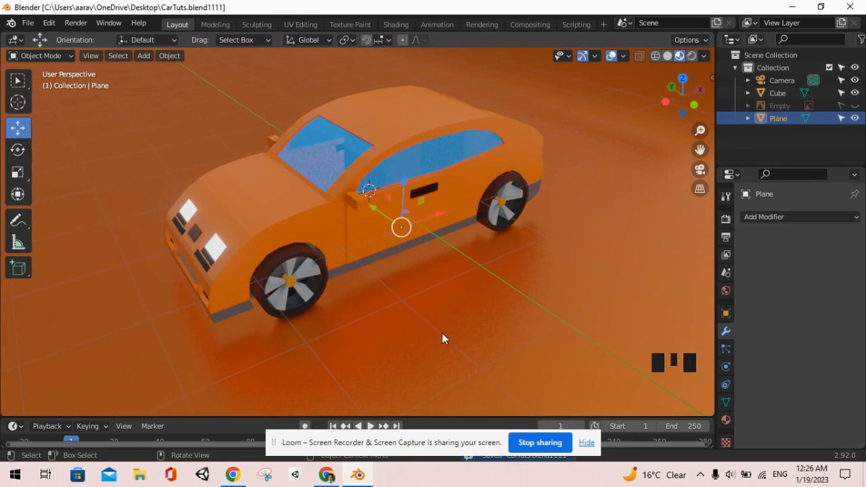
- Enter Edit Mode on the car object, rename it Car, and save the file
key(Tab)
key(Tab)
click(279, 181)
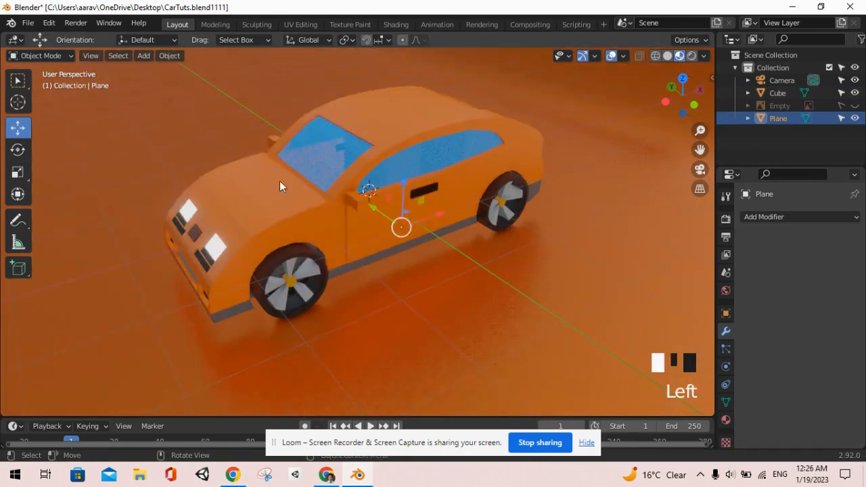
key(Tab)
click(422, 332)
key(Tab)
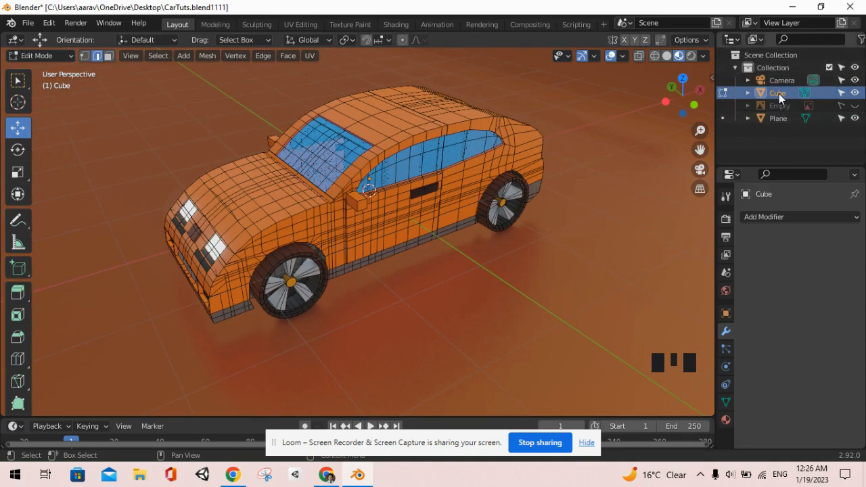
key(F2)
text(Car)
key(Return)
key(ctrl+s)
- Select the linked geometry of all four wheels, including their hubs, and separate the selection from the car body into a new object
click(377, 348)
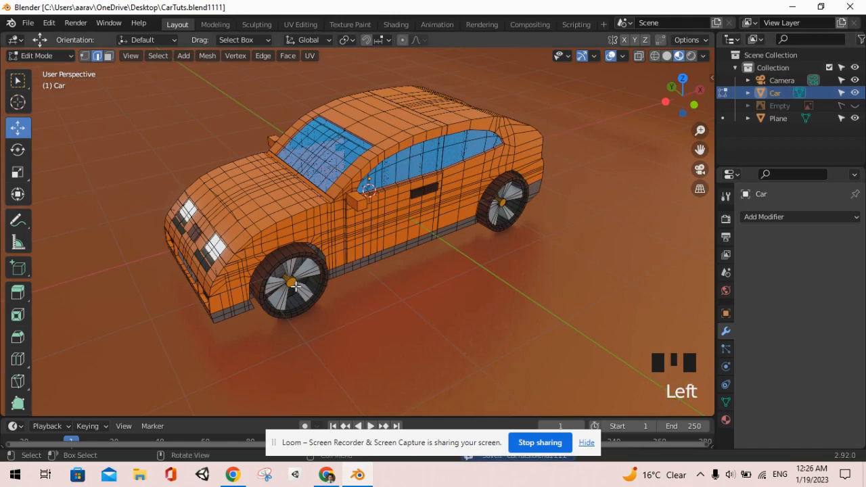
key(l)
key(l)
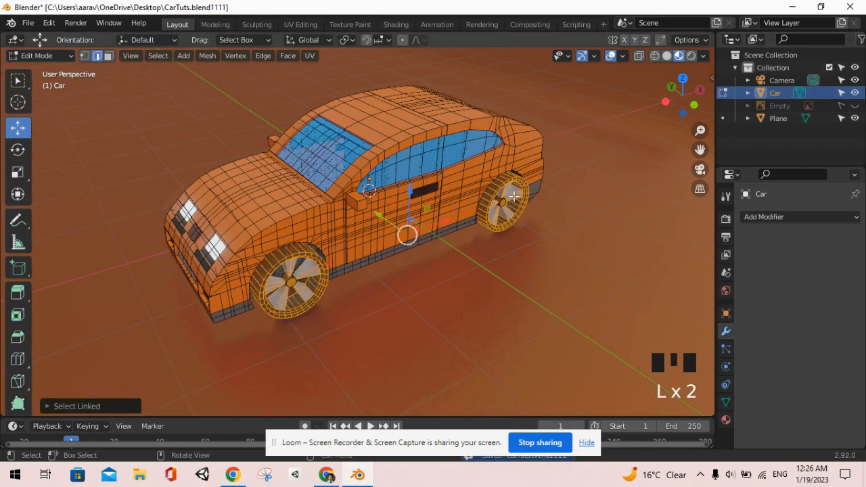
scroll(516, 197, up, 3)
key(l)
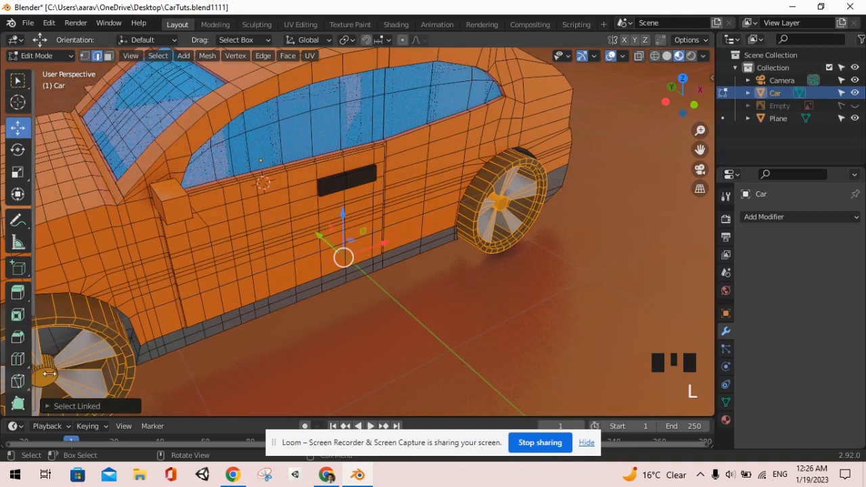
key(l)
shift+middle_drag(108, 264, 419, 223)
scroll(417, 207, down, 5)
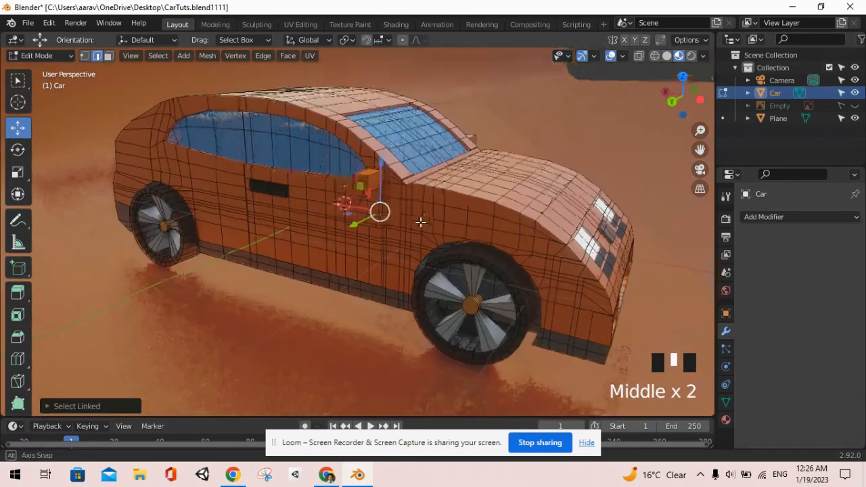
key(l)
key(l)
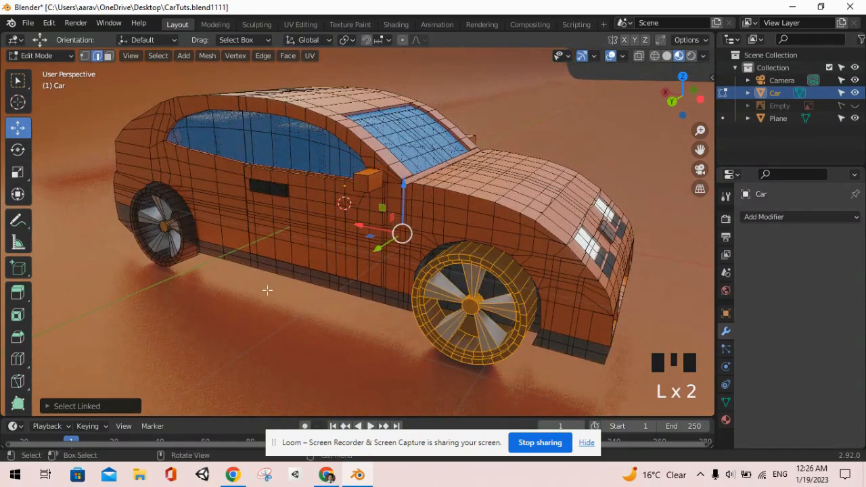
key(l)
key(l)
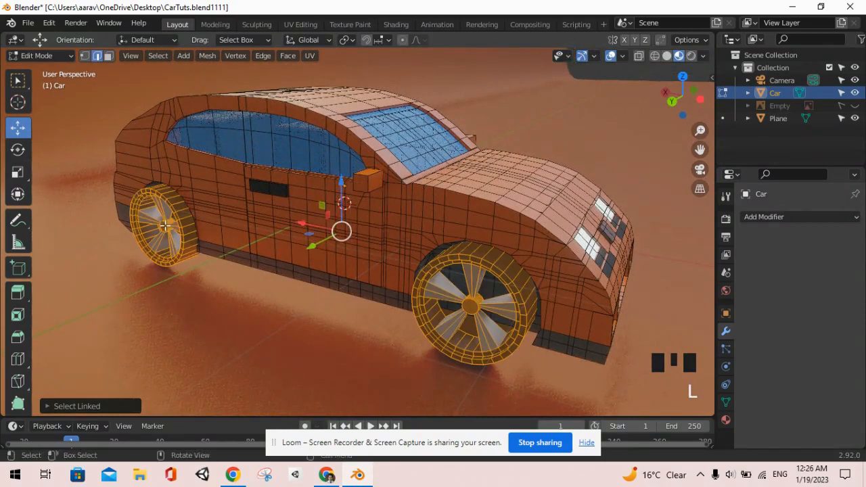
scroll(338, 228, down, 2)
middle_drag(338, 228, 271, 211)
key(p)
click(273, 213)
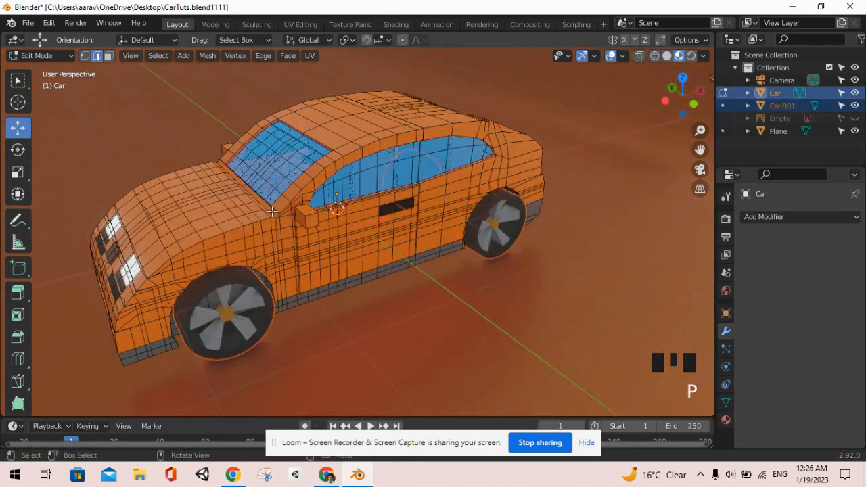
key(Tab)
- Separate the front left wheel and its hub from the combined wheels object into its own object
click(227, 274)
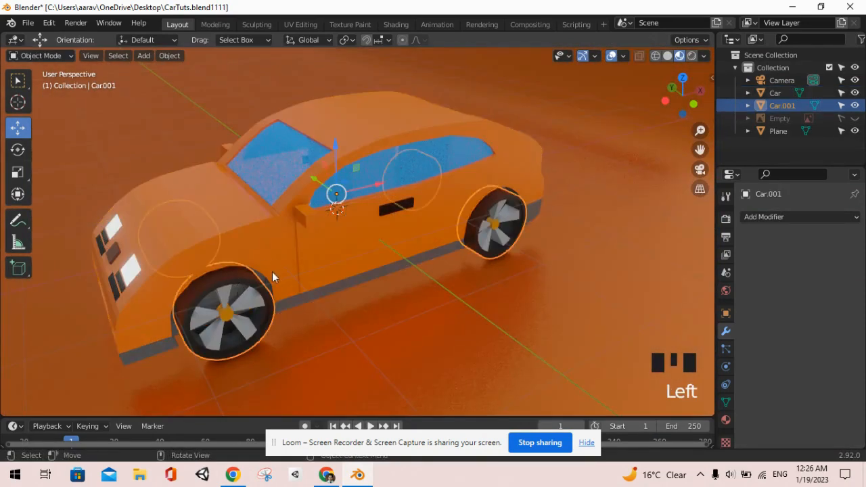
key(Tab)
key(l)
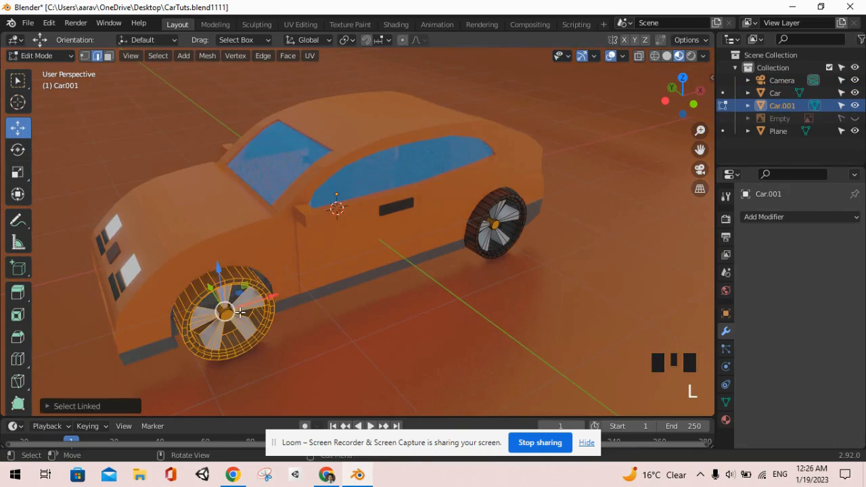
scroll(225, 312, up, 3)
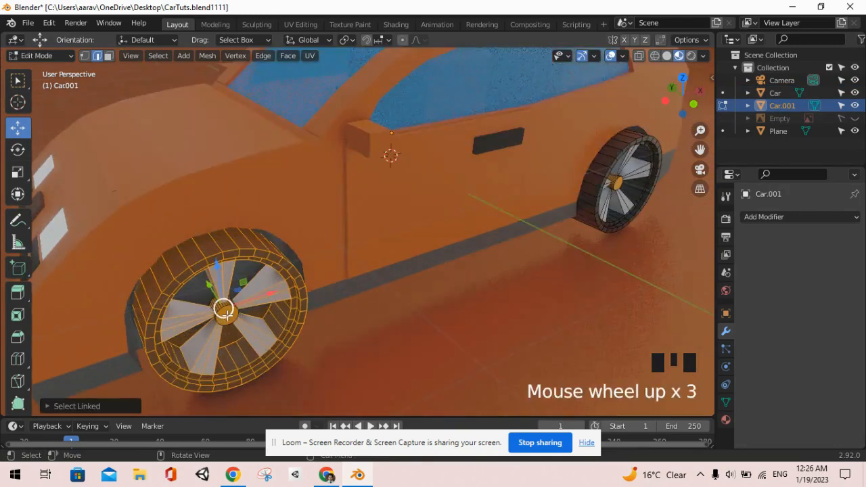
key(p)
click(302, 289)
key(Tab)
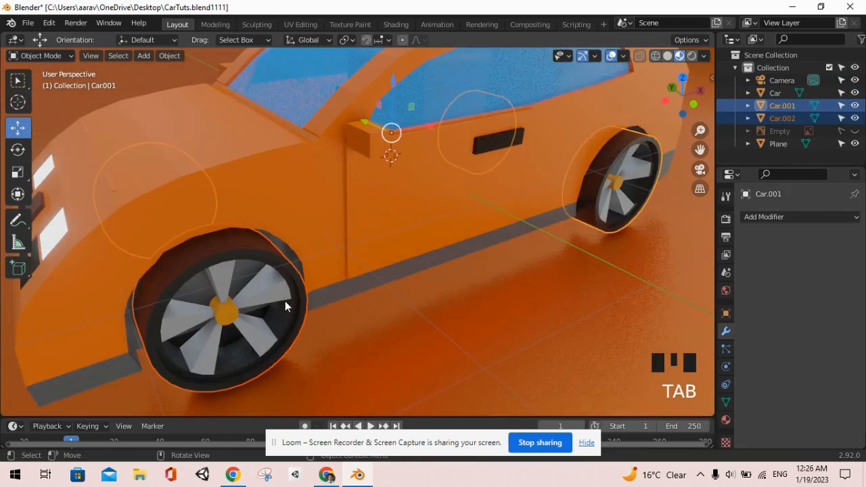
- Separate the front right wheel from the remaining combined wheels into its own object
click(284, 301)
click(568, 207)
key(Tab)
middle_drag(368, 207, 434, 226)
scroll(491, 200, down, 4)
scroll(434, 226, up, 5)
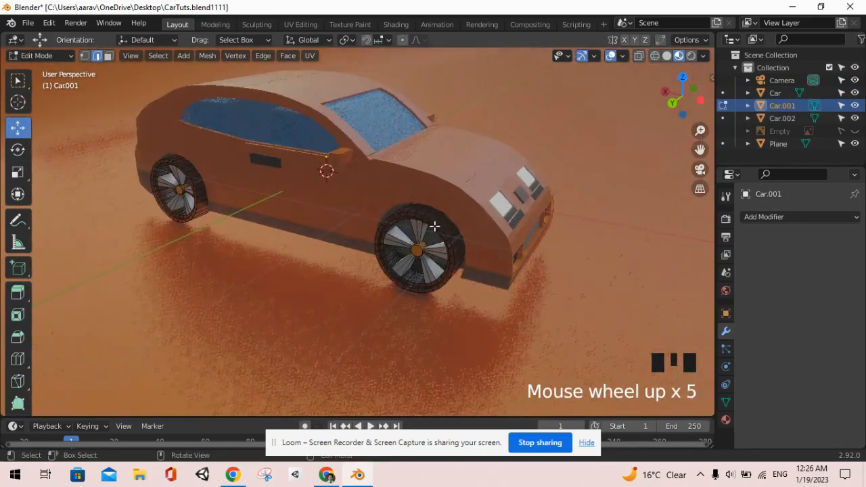
key(l)
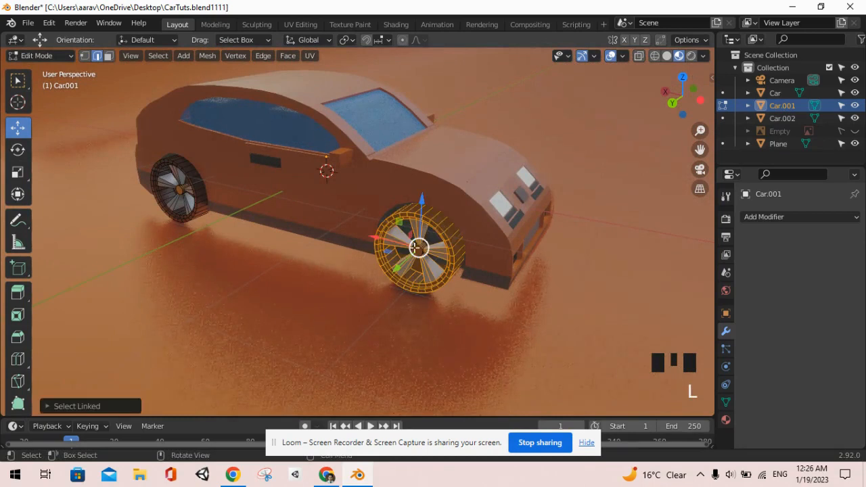
scroll(418, 248, up, 4)
key(p)
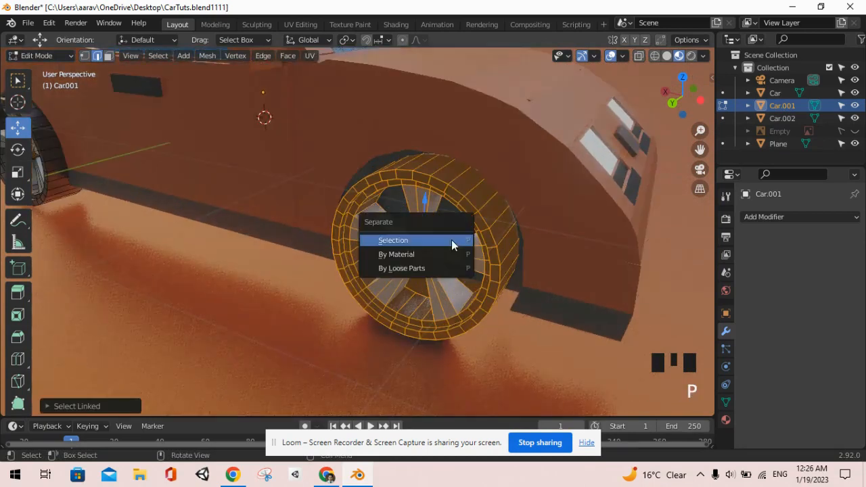
click(451, 239)
key(Tab)
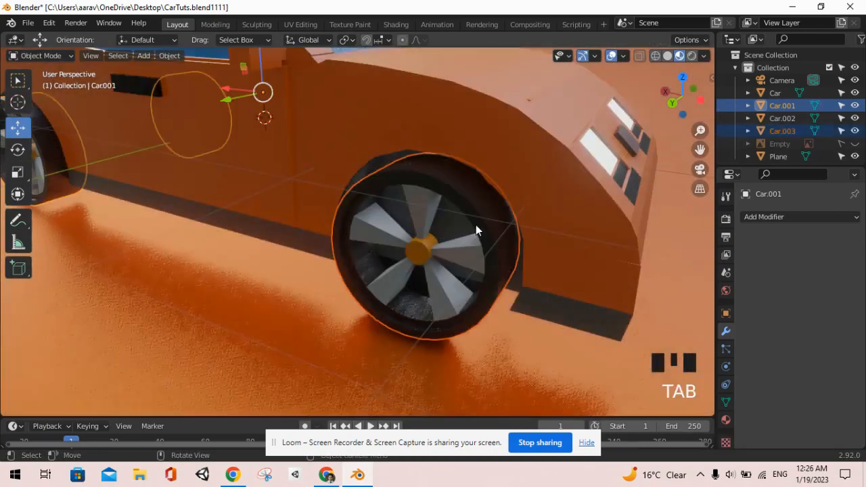
- Separate the rear right wheel from the remaining pair of rear wheels into its own object and save the file
click(447, 224)
scroll(242, 236, down, 2)
mouse_move(243, 236)
shift+middle_down()
mouse_move(324, 289)
mouse_move(394, 257)
mouse_move(236, 232)
shift+middle_up()
click(156, 255)
key(Tab)
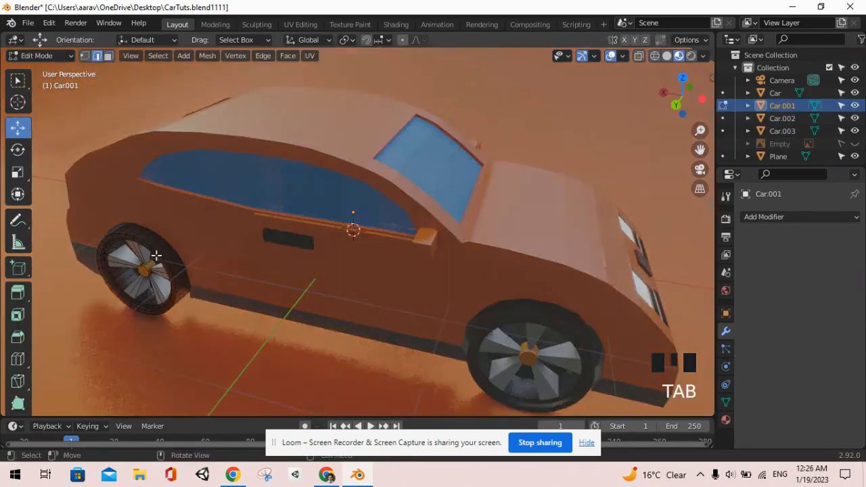
key(l)
key(l)
middle_drag(182, 267, 177, 260)
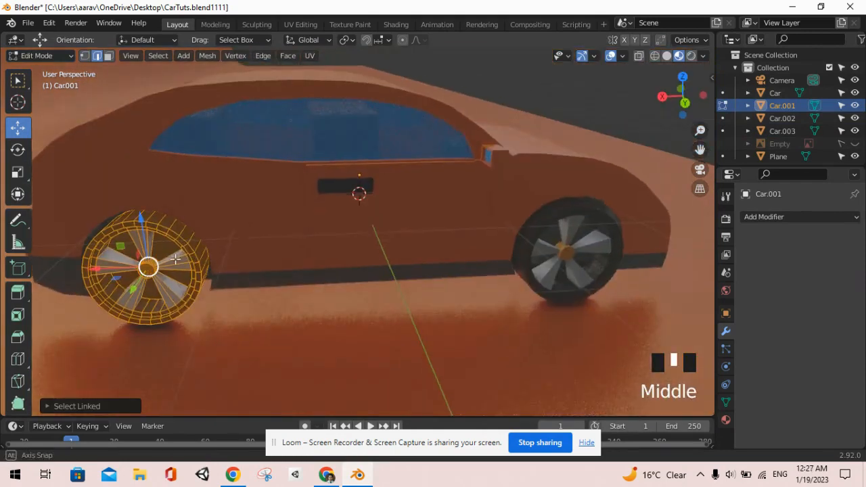
key(p)
click(174, 259)
key(ctrl+s)
key(Tab)
click(188, 248)
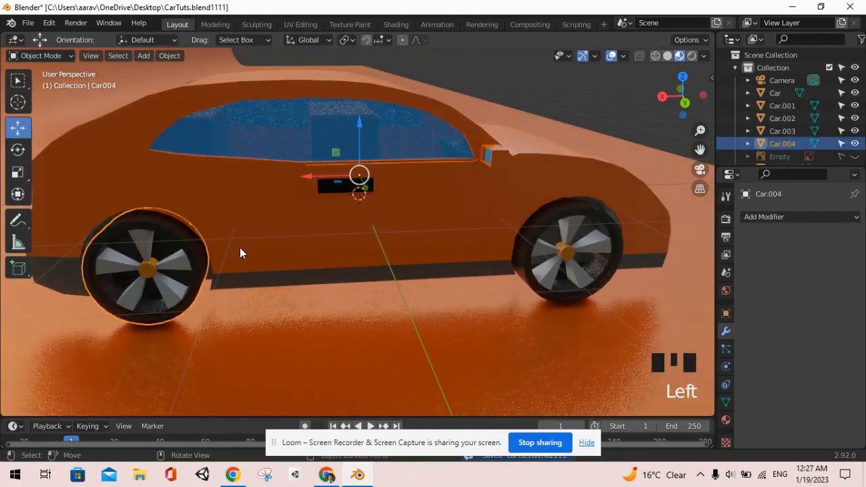
scroll(241, 247, down, 3)
key(ctrl+s)
- Select the wheels on the car's left side one at a time to check that each is a separate object
middle_drag(443, 241, 200, 260)
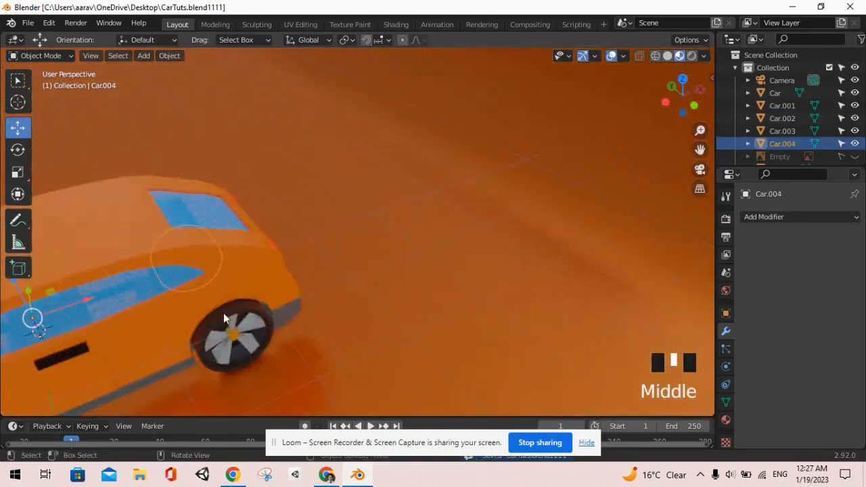
click(223, 315)
scroll(155, 337, down, 2)
shift+middle_drag(155, 337, 213, 335)
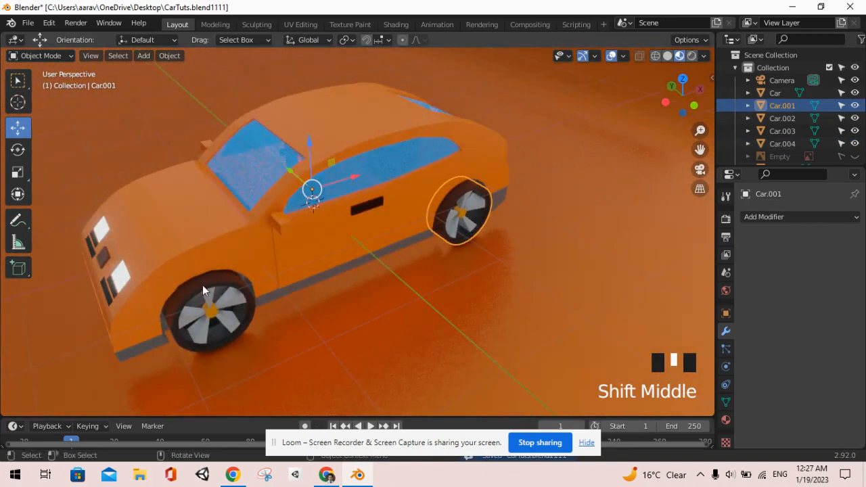
click(202, 285)
middle_drag(203, 285, 214, 307)
scroll(214, 307, down, 2)
click(209, 311)
key(alt+Tab)
key(alt+Tab)
- Try rotating a separated front wheel about its current origin, and undo the rotation
middle_drag(380, 295, 270, 292)
shift+middle_drag(388, 235, 438, 203)
click(18, 150)
drag(376, 204, 138, 252)
key(ctrl+z)
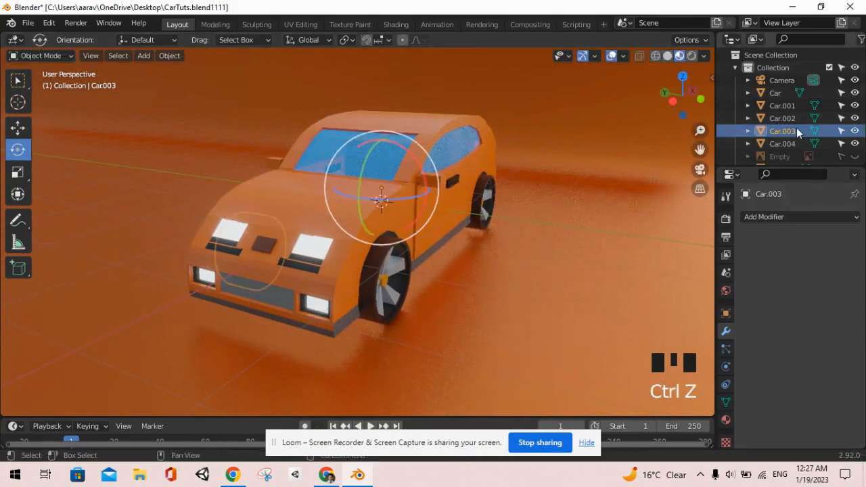
- Set the origins of all four wheel objects, Car.001 to Car.004, to their geometry, save, and select a rear wheel to check its pivot
click(784, 106)
shift+click(786, 144)
middle_drag(559, 161, 493, 191)
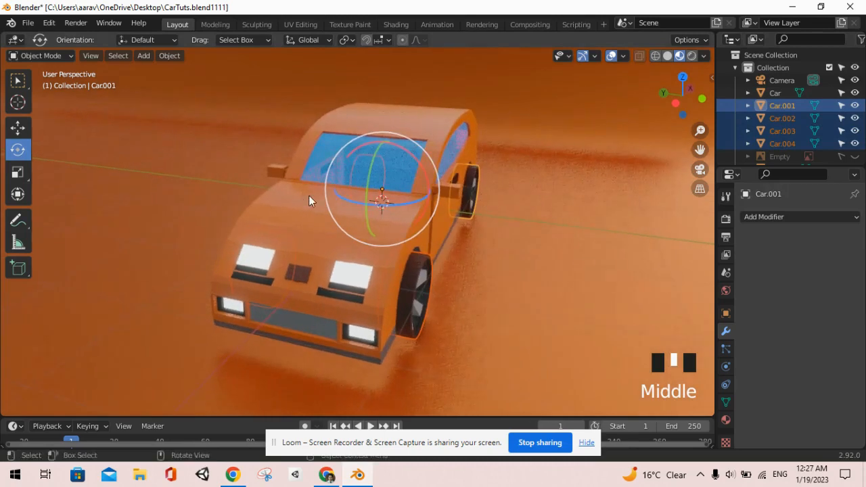
right_click(420, 156)
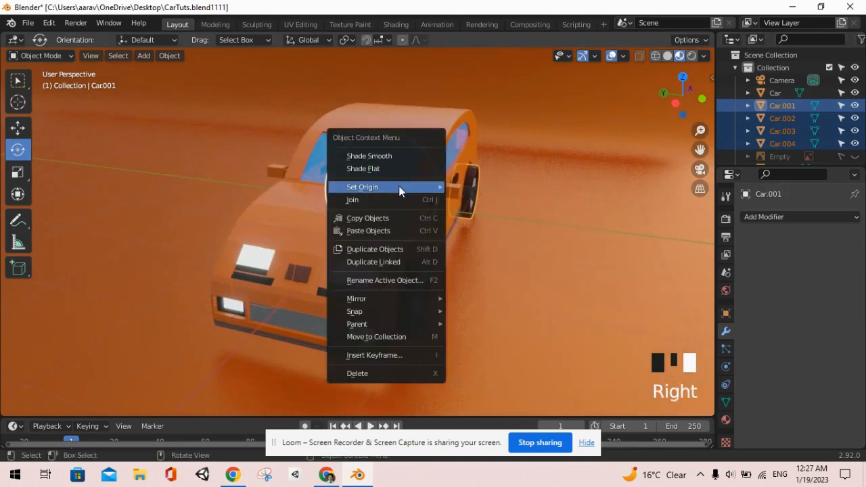
mouse_move(399, 189)
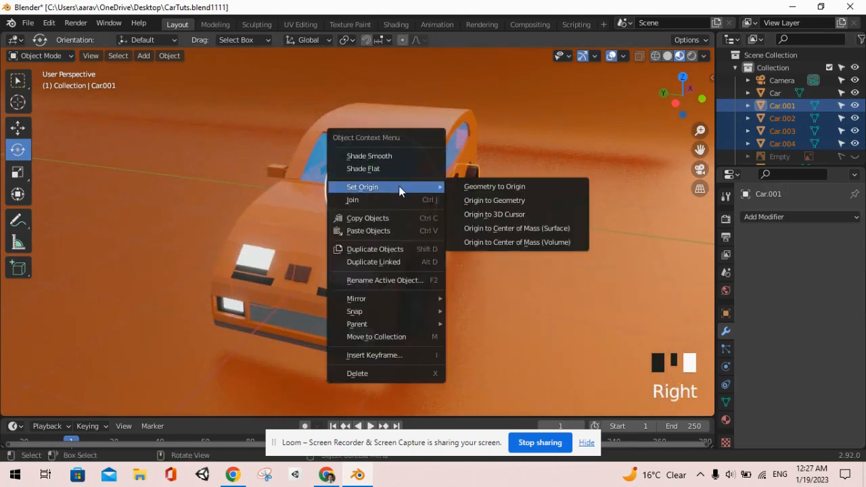
click(510, 203)
key(ctrl+s)
middle_drag(447, 292, 703, 279)
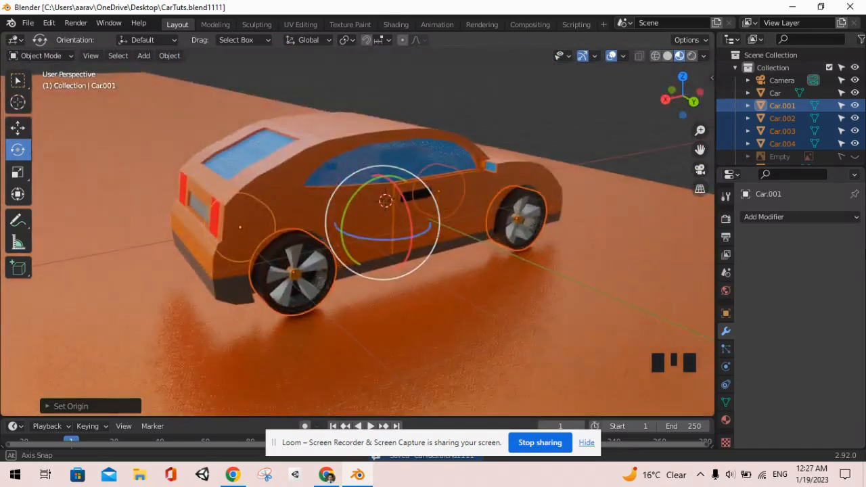
scroll(298, 276, up, 2)
click(349, 271)
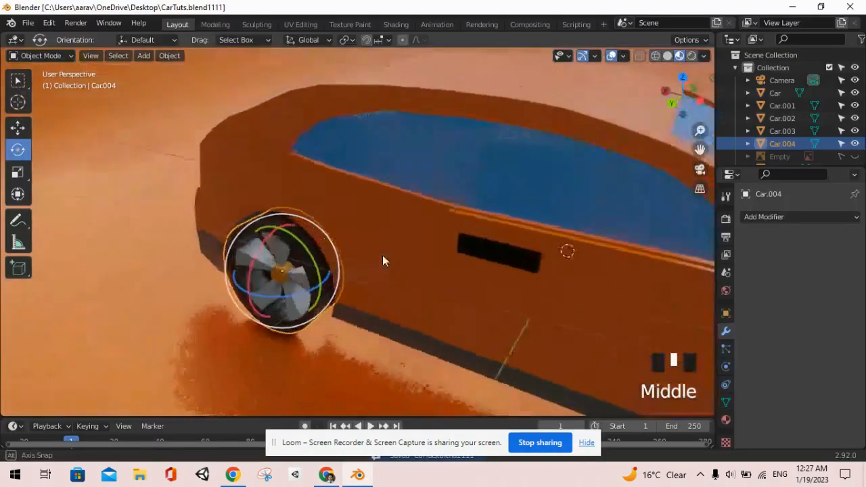
- Rename the wheel object Car.001 as Wheel1
middle_drag(382, 255, 371, 197)
scroll(386, 237, down, 4)
scroll(371, 197, down, 2)
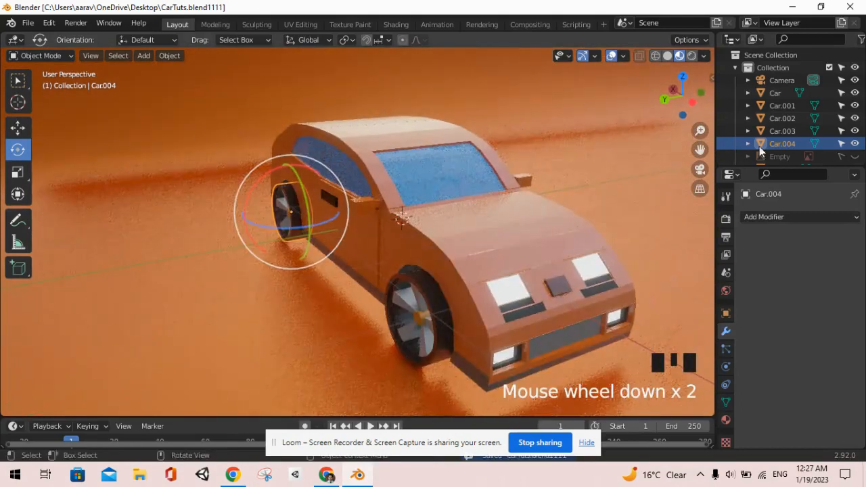
click(783, 106)
key(F2)
text(Wheel1)
key(Return)
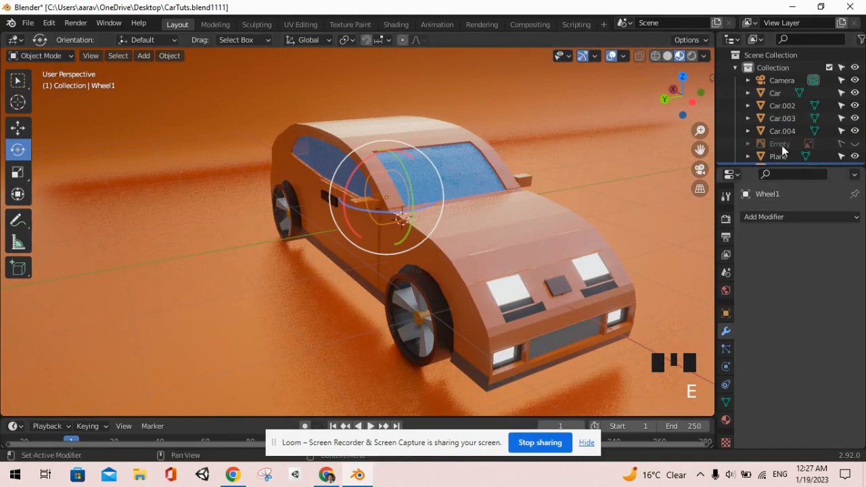
- Rename the wheel object Car.002 as Wheel2 and save the file
click(785, 106)
key(F2)
text(Wheel2)
key(Return)
key(ctrl+s)
- Rename the wheel objects Car.003 as Wheel3 and Car.004 as Wheel4, and save the file
click(788, 106)
key(F2)
text(Wheel3)
key(Return)
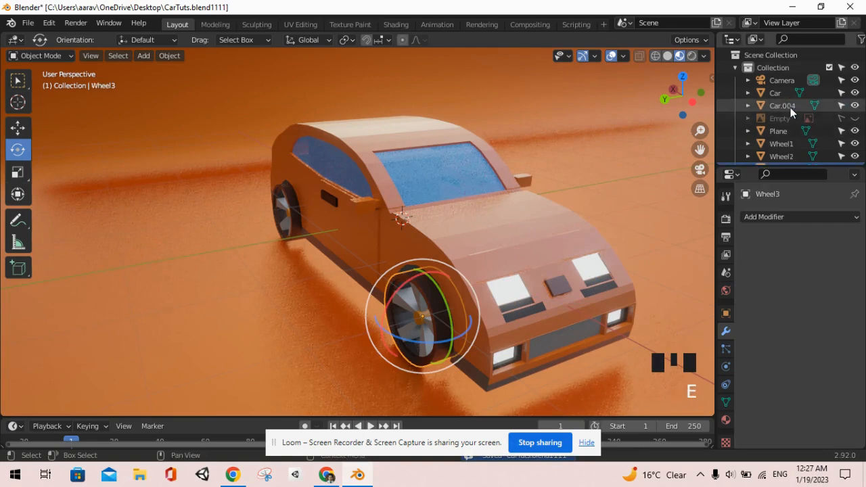
click(788, 108)
key(F2)
text(Wheel4)
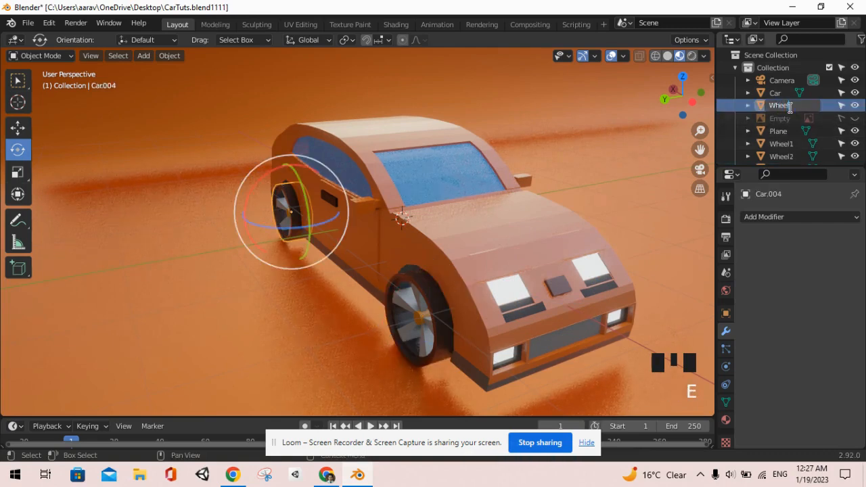
key(Return)
key(ctrl+s)
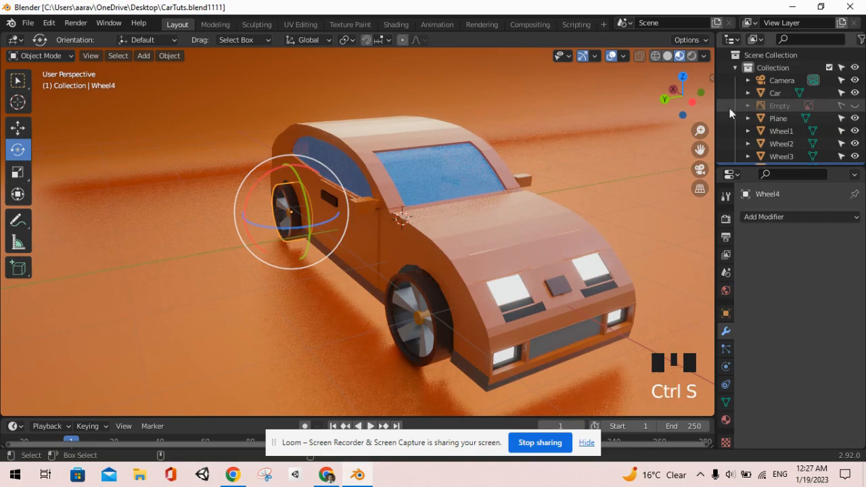
- Try rotating Wheel3 freehand about the global Z axis, and undo the rotation
click(414, 334)
middle_drag(437, 325, 414, 329)
drag(424, 333, 440, 340)
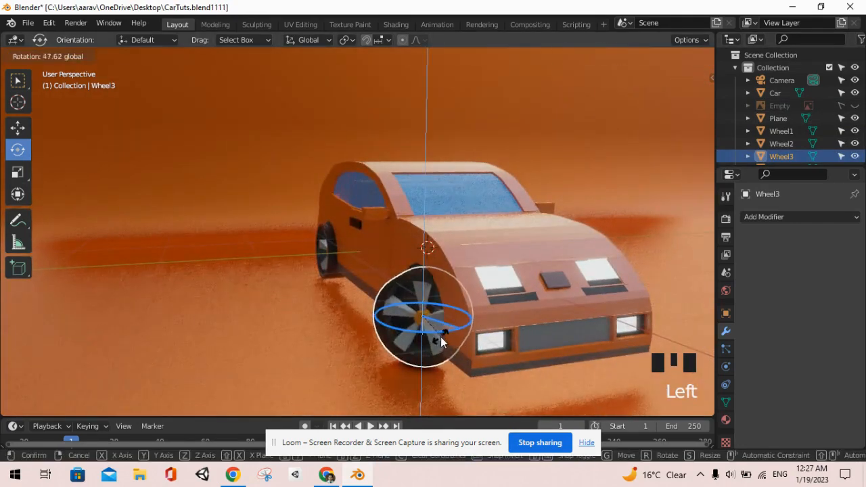
key(ctrl+z)
- Rotate Wheel3 about the global Z axis by a numeric angle so the front wheel is steered, and save
text(rz9)
key(BackSpace)
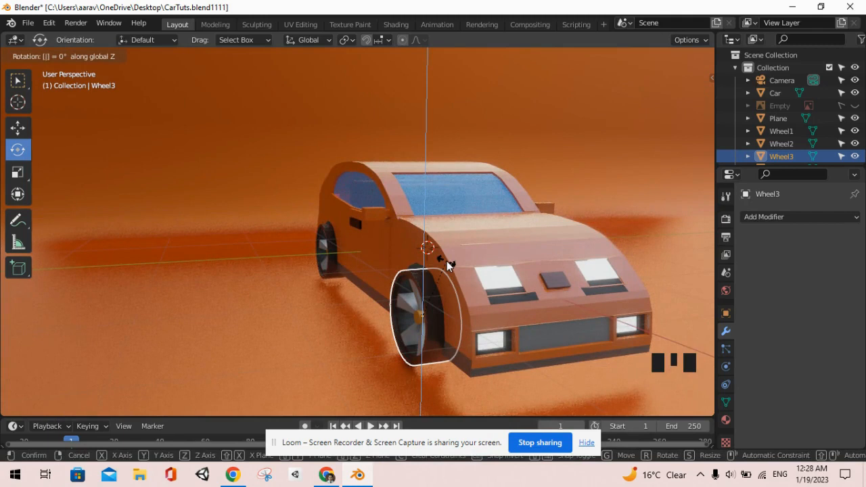
text(30)
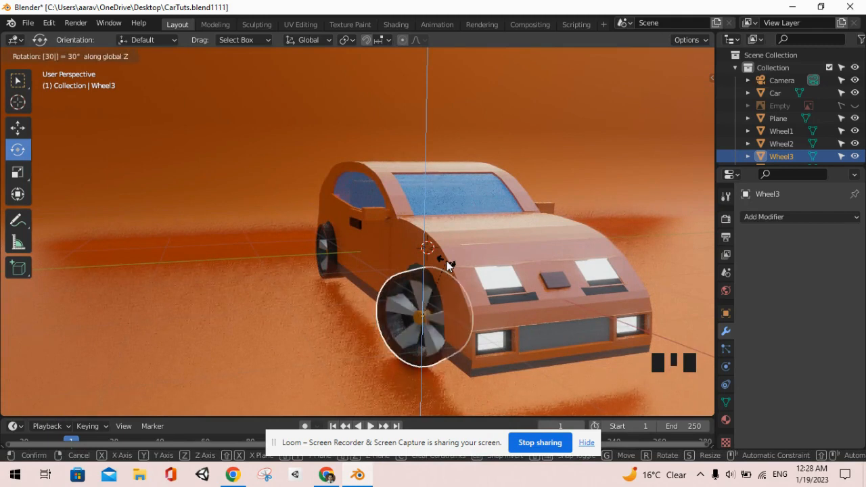
key(BackSpace)
key(BackSpace)
key(BackSpace)
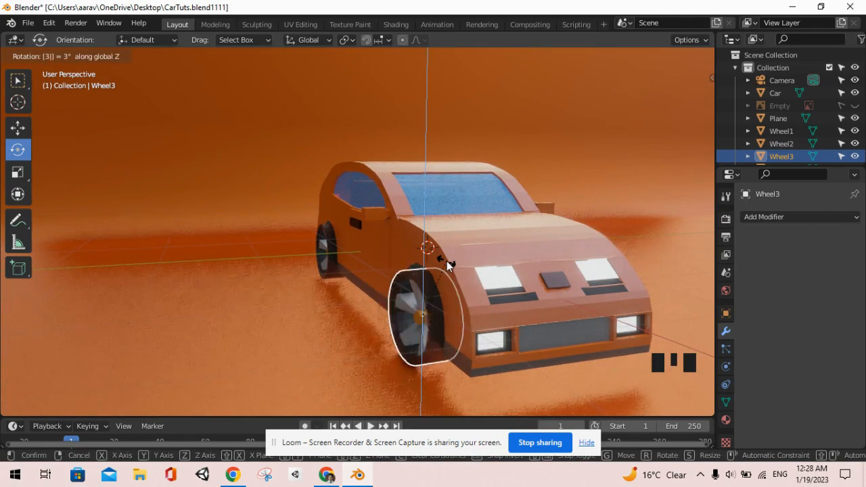
text(90)
key(Return)
key(ctrl+s)
- Rotate the opposite front wheel, Wheel2, about the global Z axis by a numeric angle so it is steered too, and save
shift+middle_drag(450, 263, 470, 323)
click(470, 323)
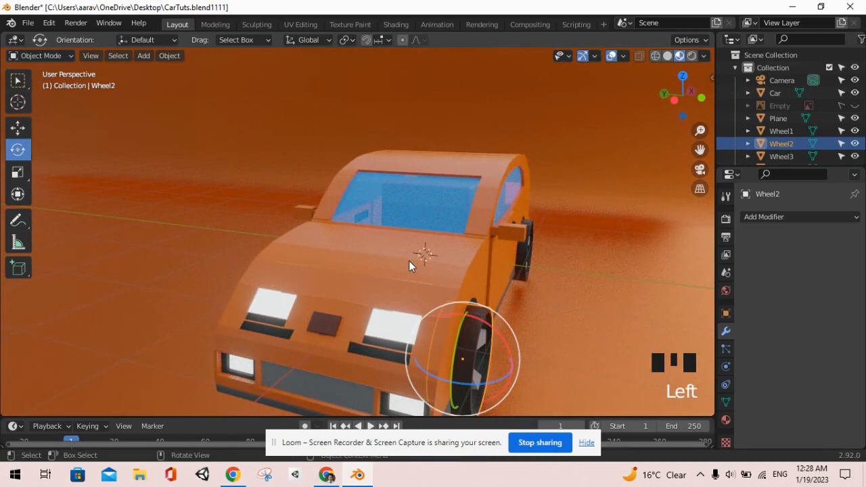
text(rz2)
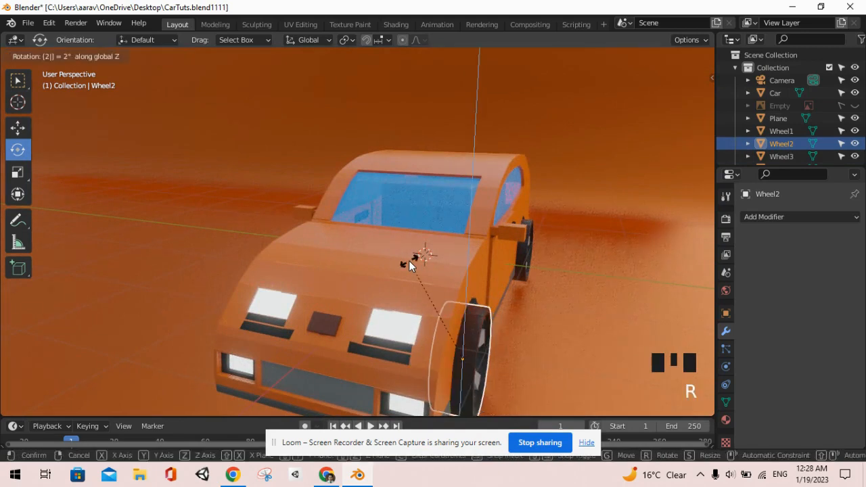
click(408, 261)
key(ctrl+s)
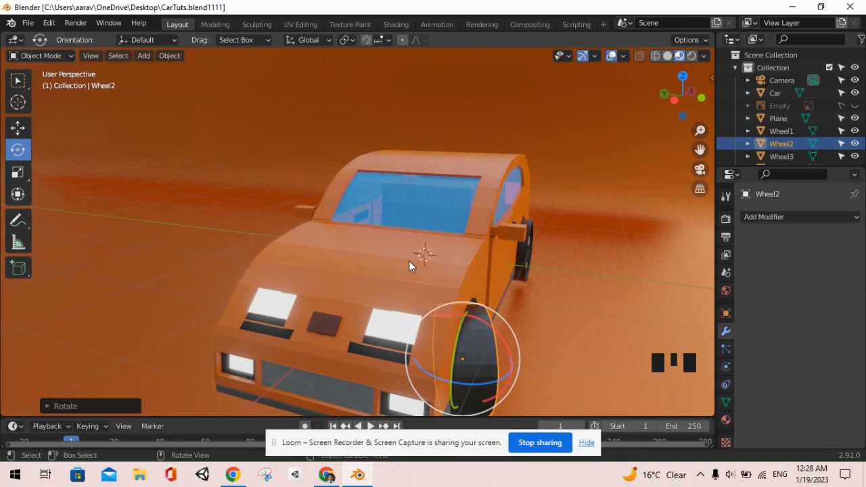
- Select the camera, look through it, save the file, and lock the camera to the view
middle_drag(436, 256, 560, 195)
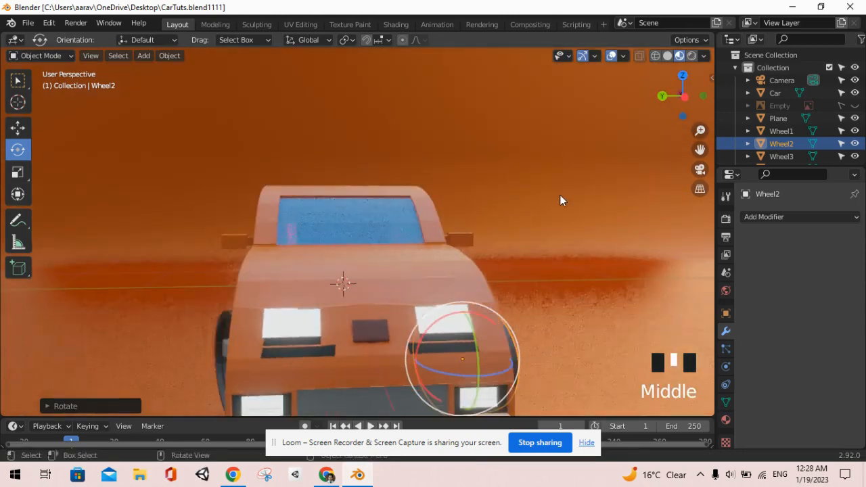
click(796, 84)
key(KP_0)
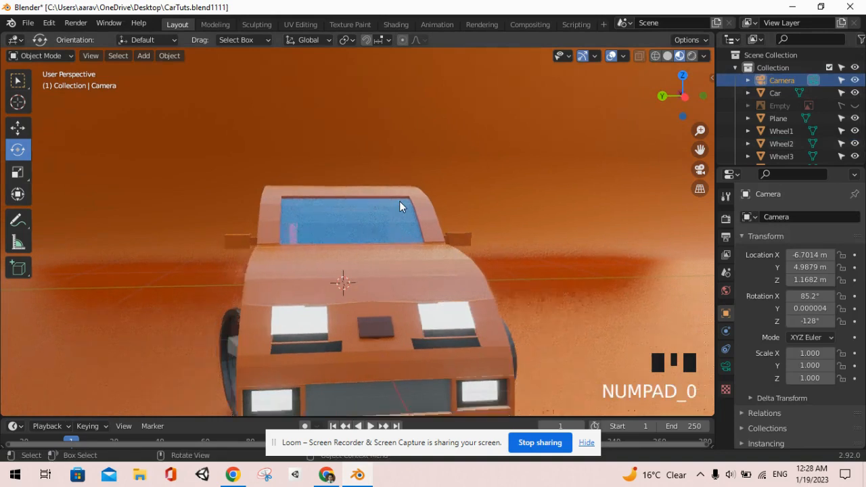
key(ctrl+s)
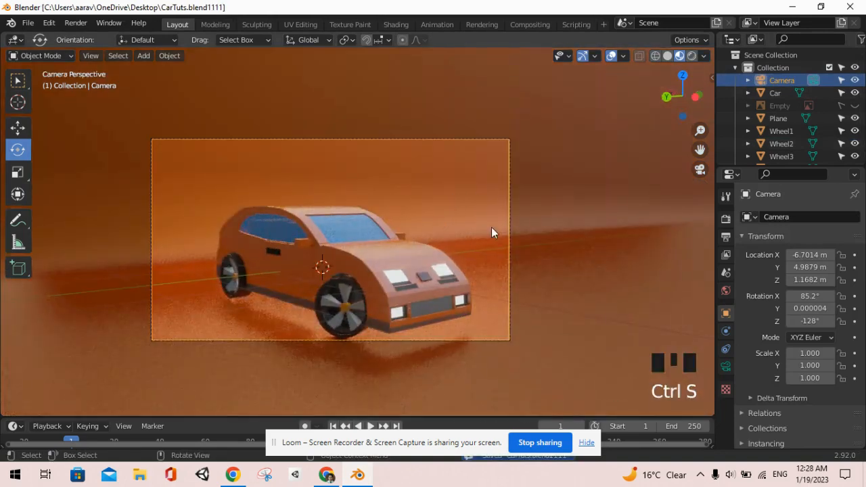
key(n)
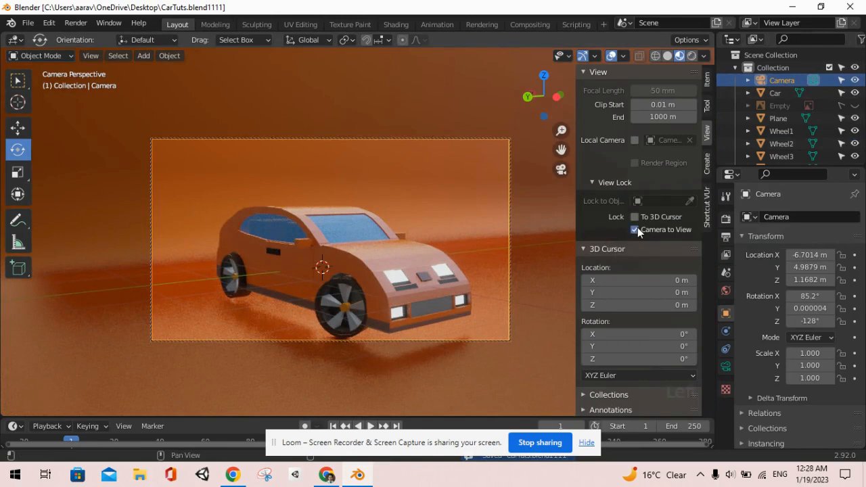
key(n)
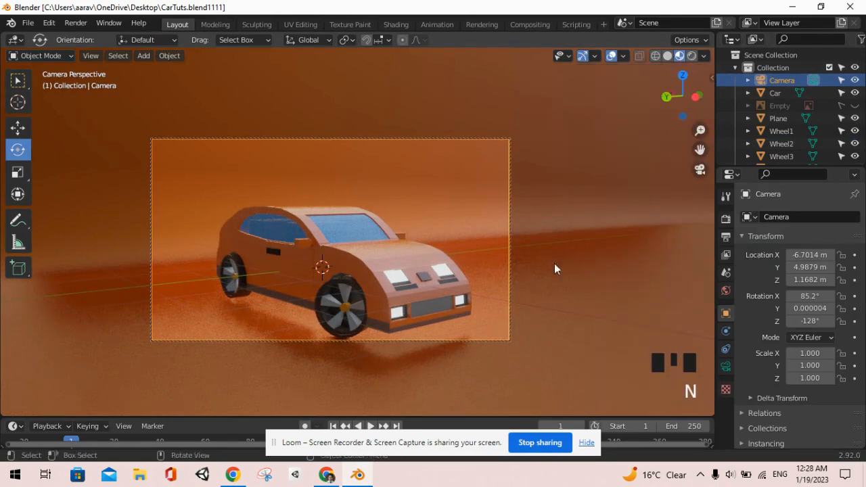
- Reframe the car by moving the camera to about X -6.66 m, Y 5.01 m, Z 1.07 m, and save
mouse_move(555, 293)
shift+middle_down()
mouse_move(545, 284)
mouse_move(559, 282)
shift+middle_up()
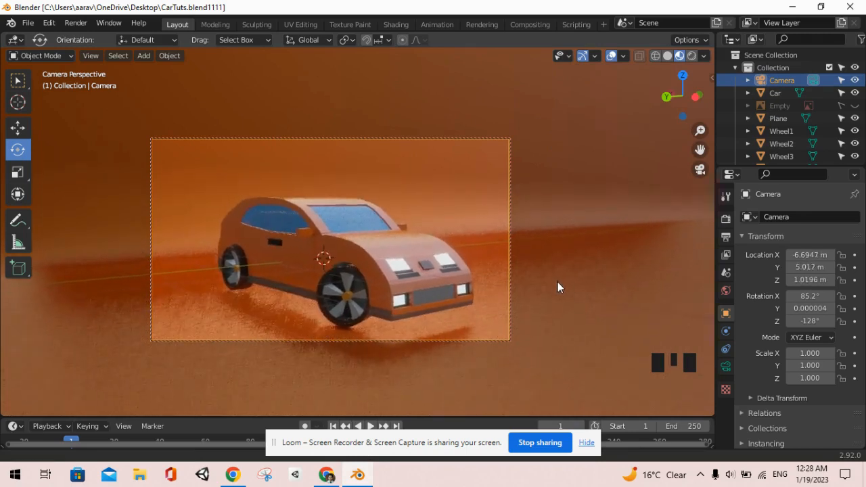
scroll(557, 287, down, 2)
scroll(557, 289, up, 2)
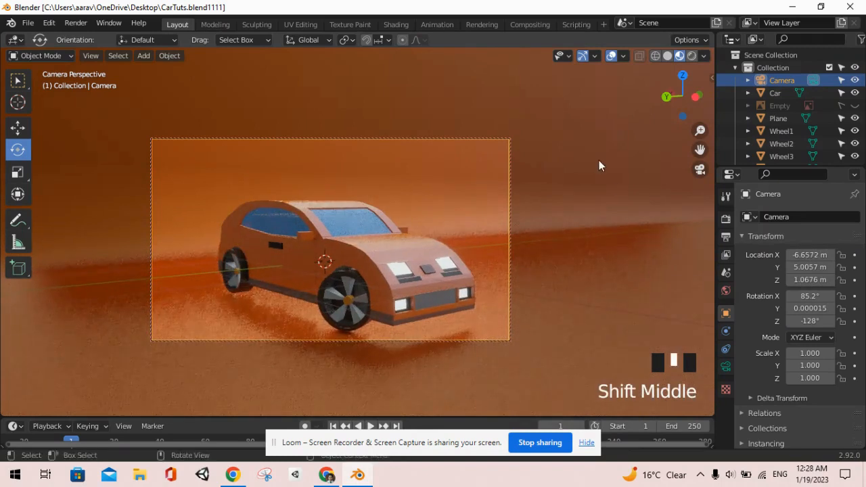
click(596, 159)
key(ctrl+s)
- Parent Wheel1 to Wheel4 to the Car object with the Object parenting option
click(614, 305)
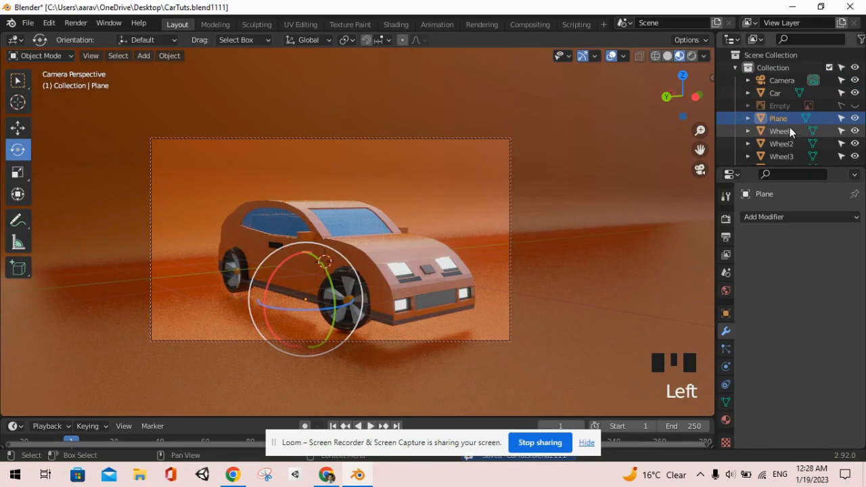
scroll(783, 145, down, 1)
click(782, 154)
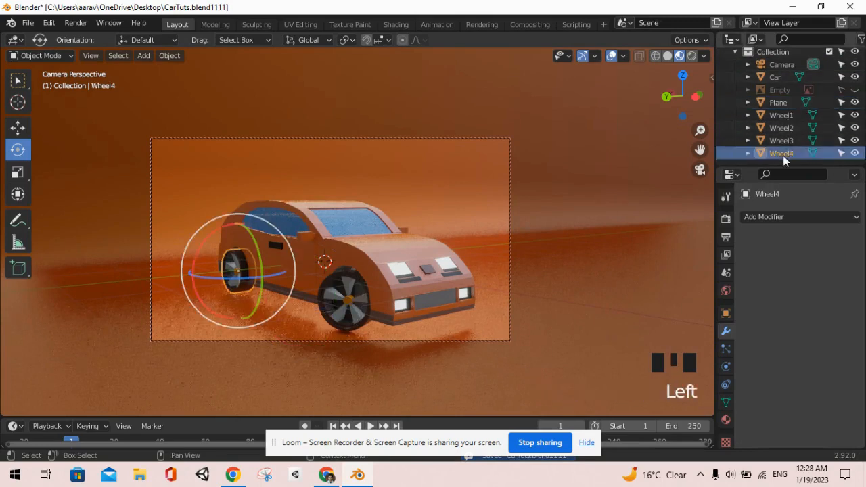
shift+click(788, 115)
click(788, 154)
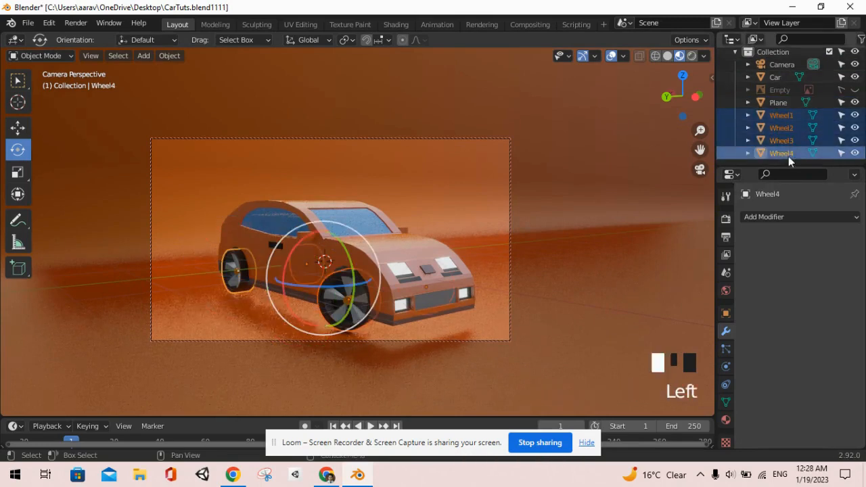
shift+click(785, 116)
scroll(787, 123, up, 1)
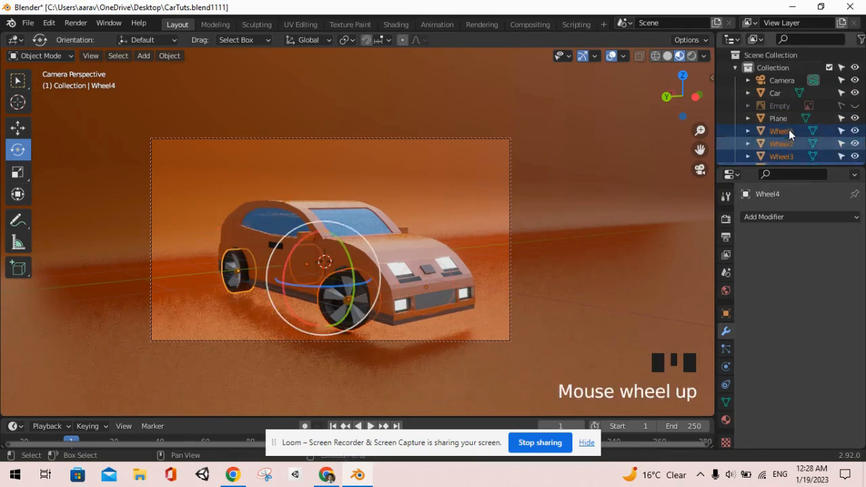
shift+click(776, 93)
key(ctrl+z)
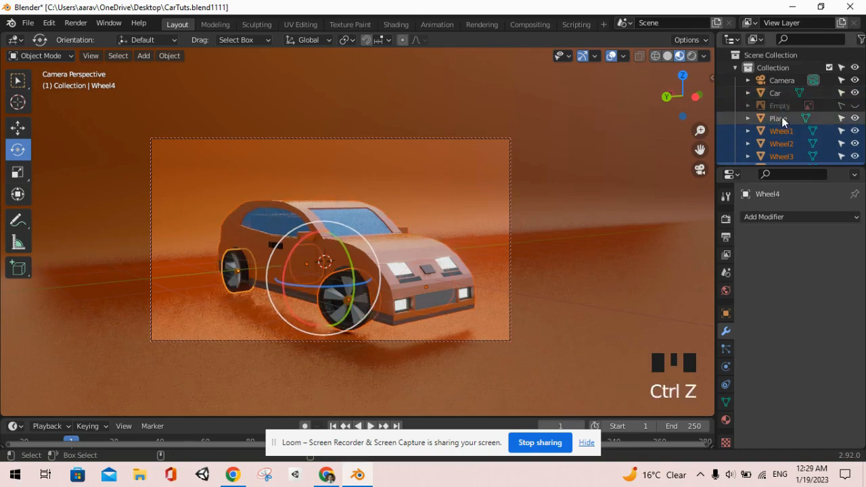
ctrl+click(778, 94)
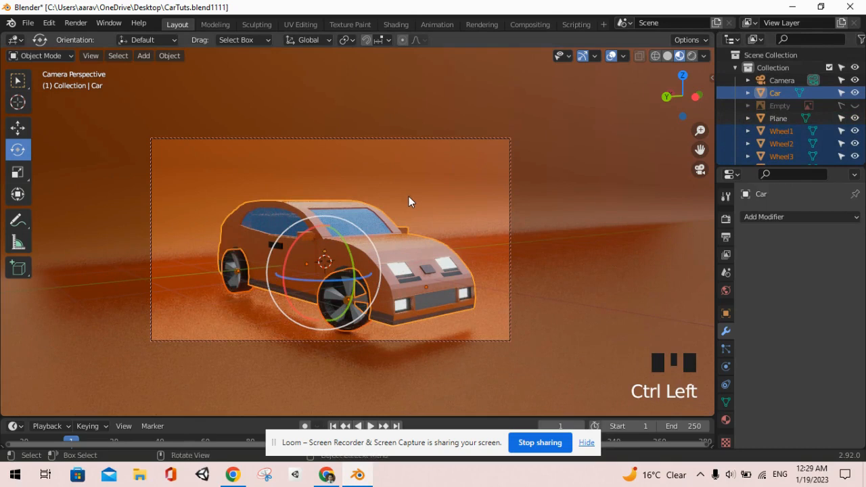
key(ctrl+p)
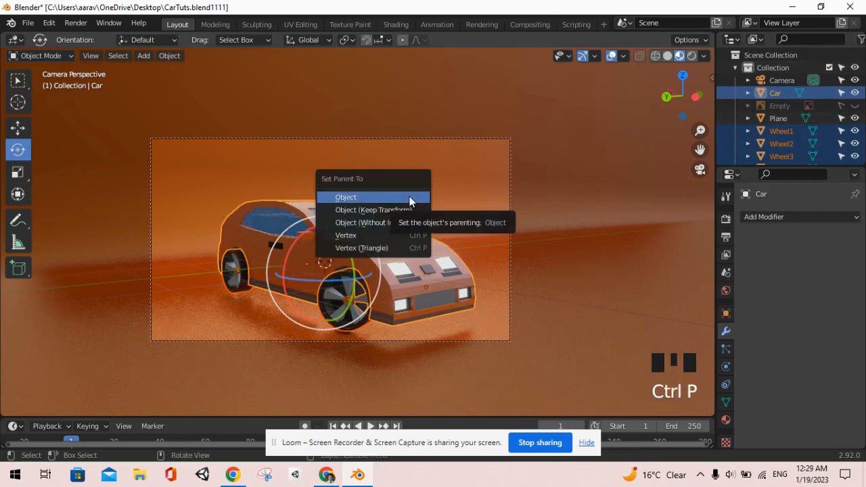
click(410, 197)
- Try rotating the Car object to test whether the parented wheels follow, undo the rotations, and save
click(271, 208)
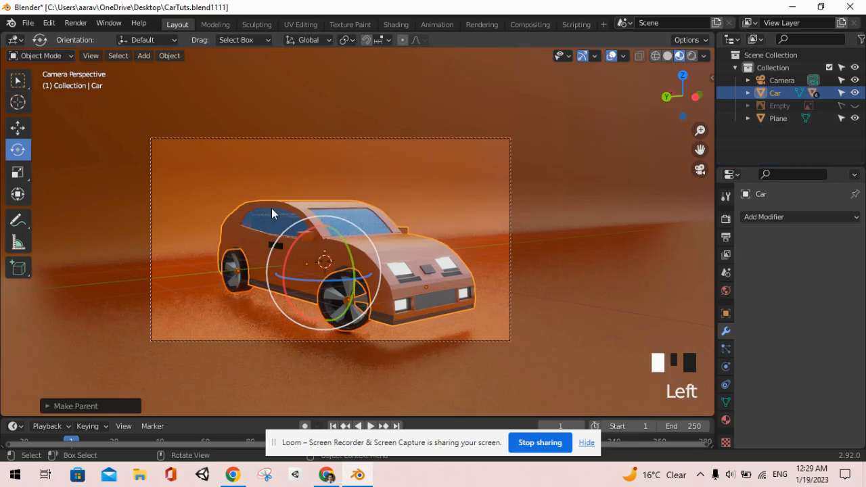
mouse_move(306, 310)
mouse_down()
mouse_move(331, 311)
mouse_move(313, 314)
mouse_up()
key(ctrl+z)
click(336, 202)
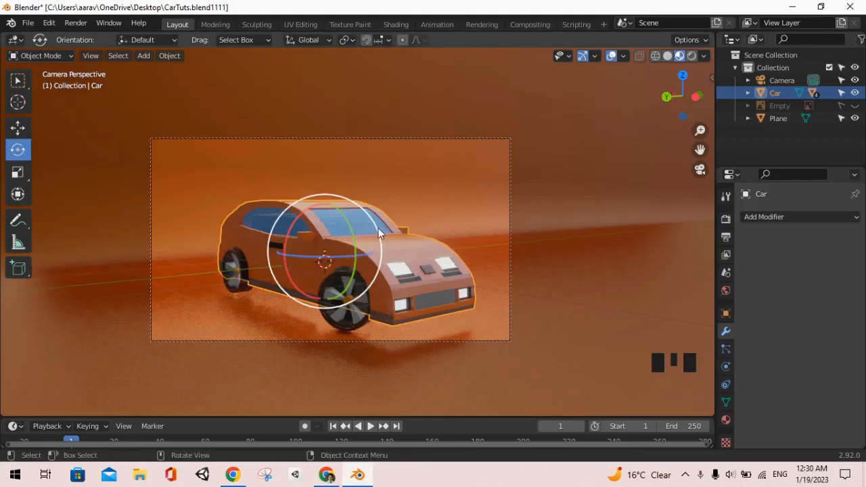
mouse_move(316, 231)
mouse_down()
mouse_move(339, 218)
mouse_move(313, 201)
mouse_move(306, 230)
mouse_move(331, 230)
mouse_up()
key(ctrl+z)
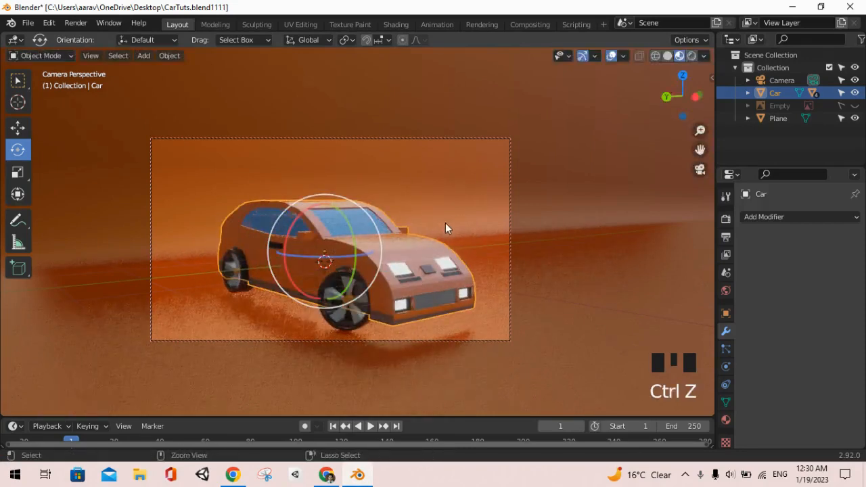
key(ctrl+s)
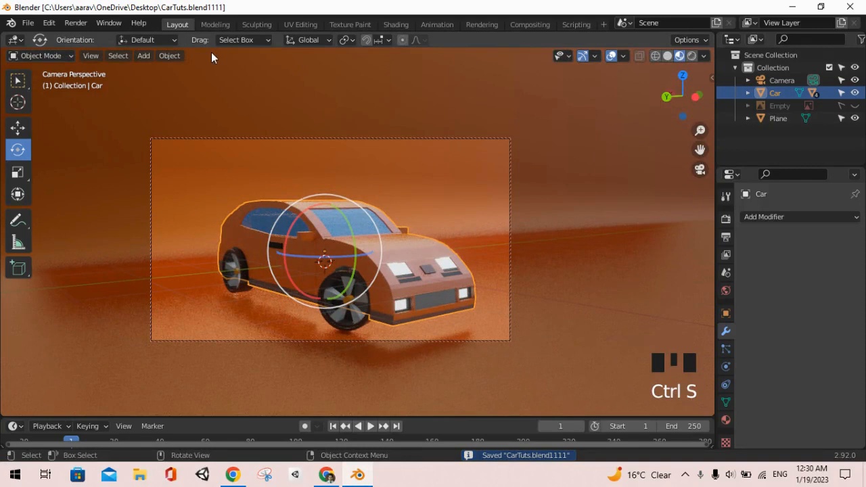
- Switch the viewport to rendered shading and add a point light at the world origin
click(692, 56)
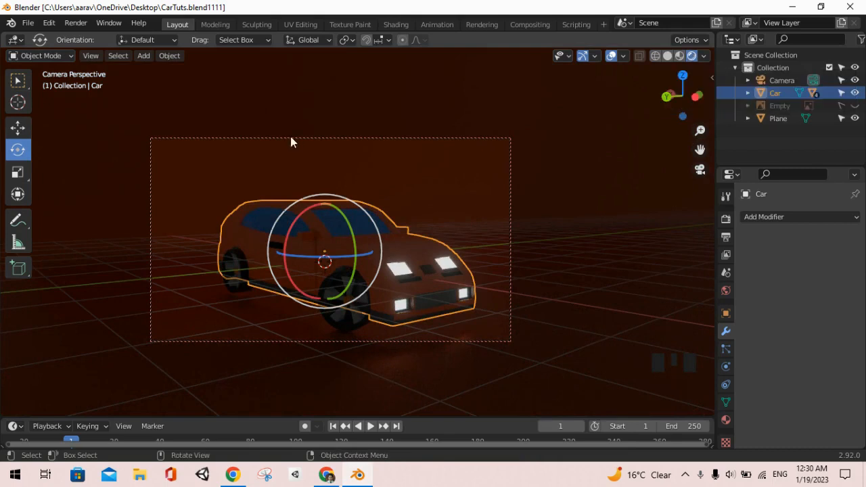
click(596, 285)
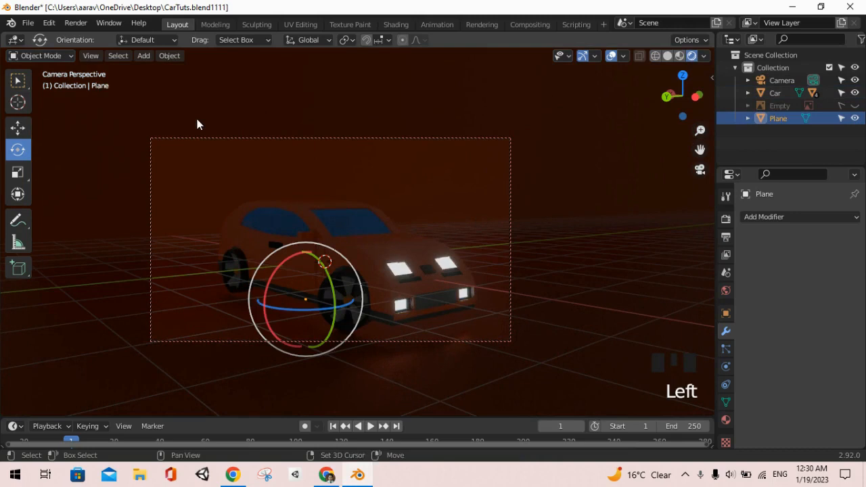
key(shift+a)
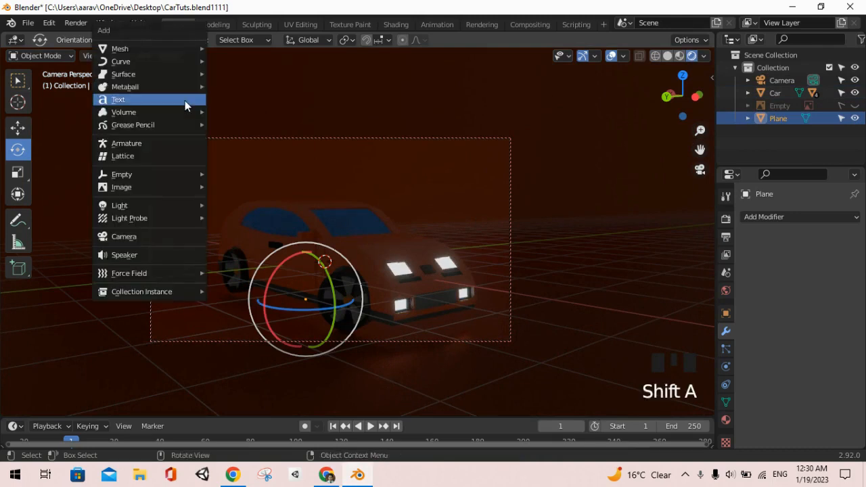
mouse_move(157, 51)
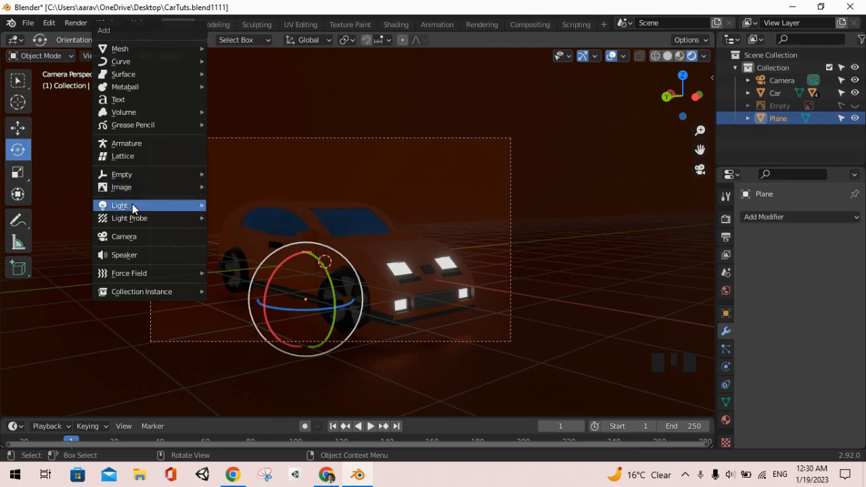
mouse_move(195, 201)
click(245, 206)
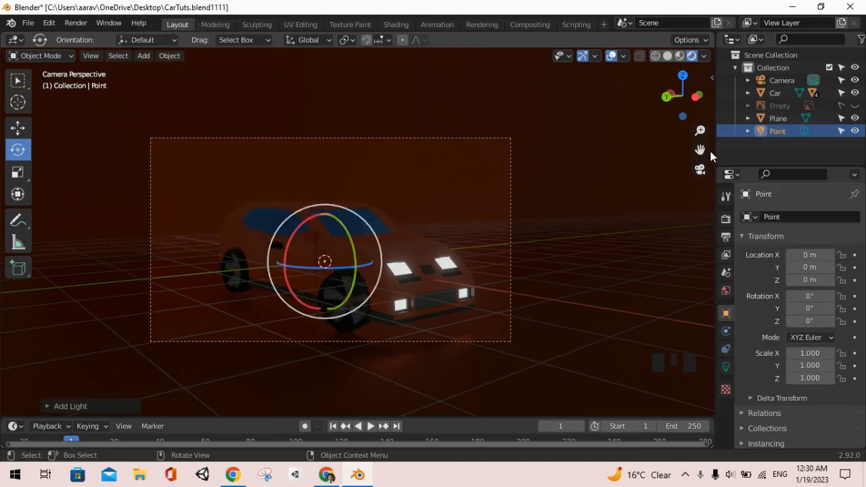
- Unlock the camera from the view and leave the camera view to see the scene from outside
key(n)
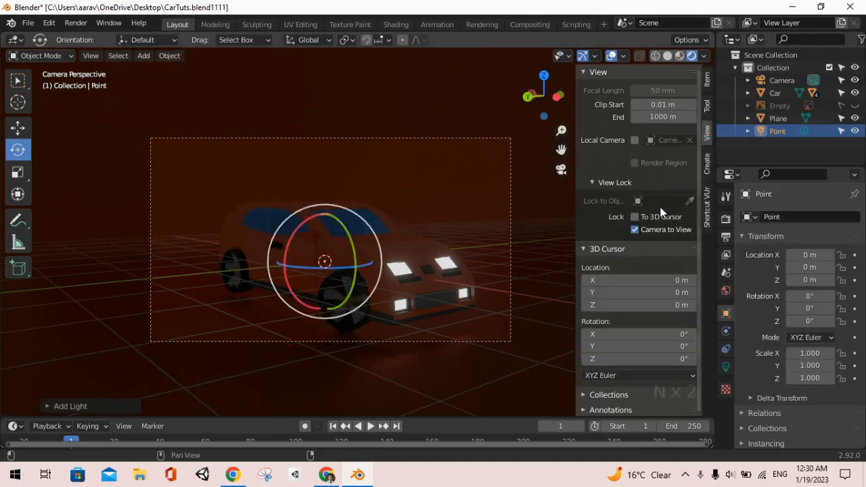
key(n)
mouse_move(561, 242)
middle_down()
mouse_move(556, 267)
mouse_move(545, 248)
mouse_move(565, 264)
mouse_move(561, 253)
middle_up()
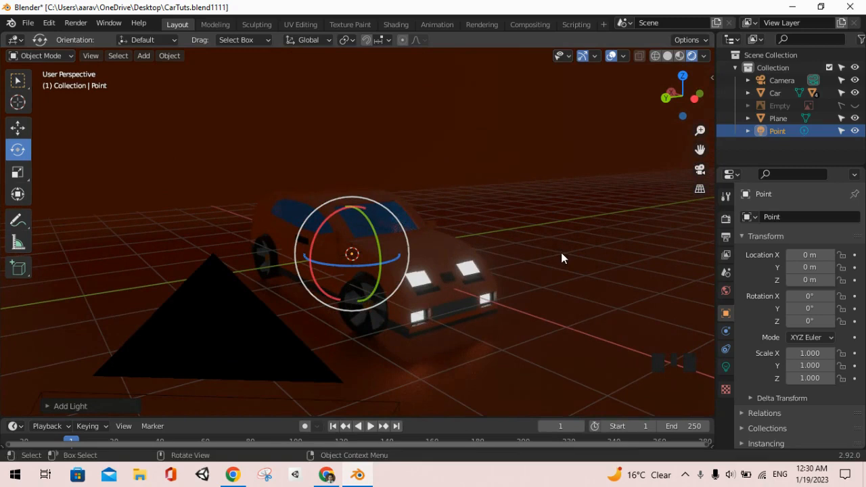
- Move the point light up and back to a spot above the car's rear, adjusting its position through the camera view
key(g)
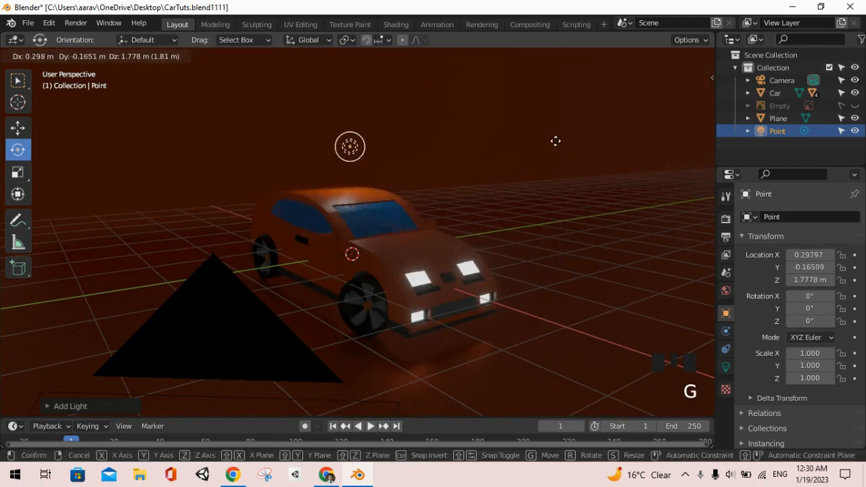
click(506, 118)
key(KP_0)
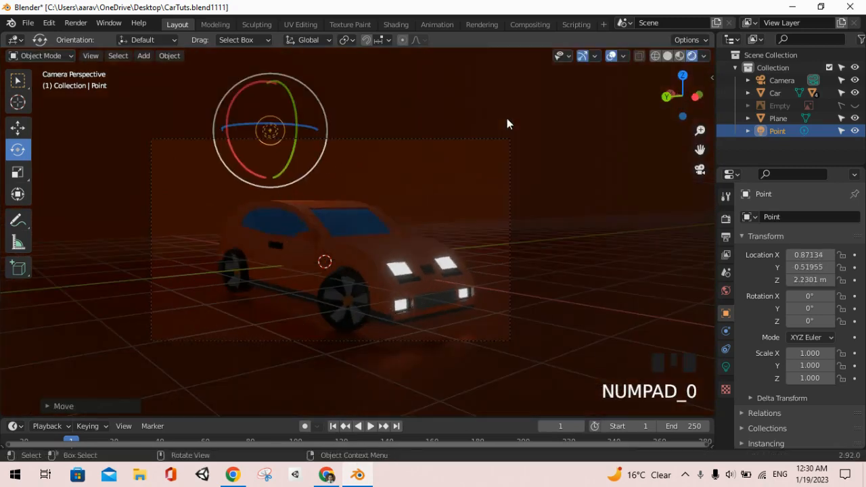
key(g)
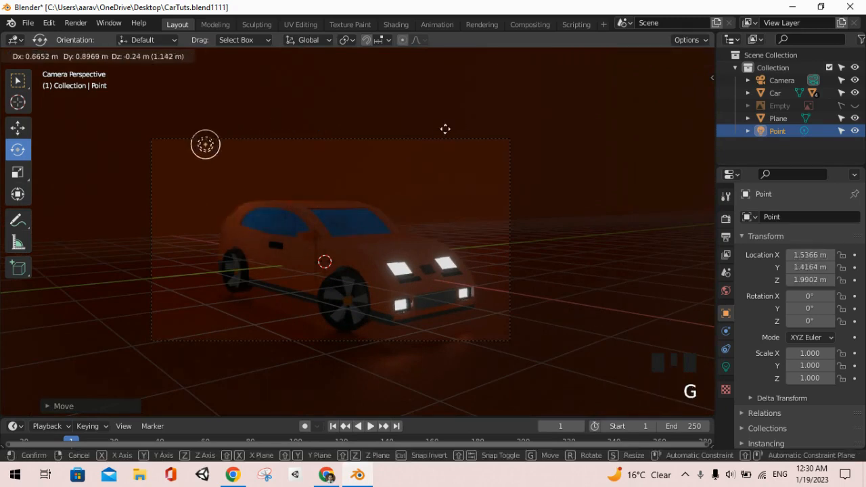
click(451, 126)
- Duplicate the point light twice, placing one copy above the hood and one near the rear side window, and save the file
key(shift+d)
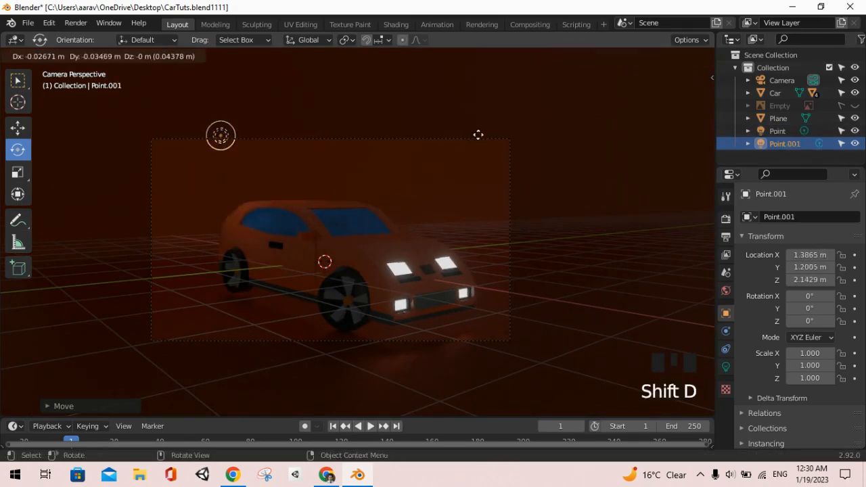
click(639, 144)
key(shift+d)
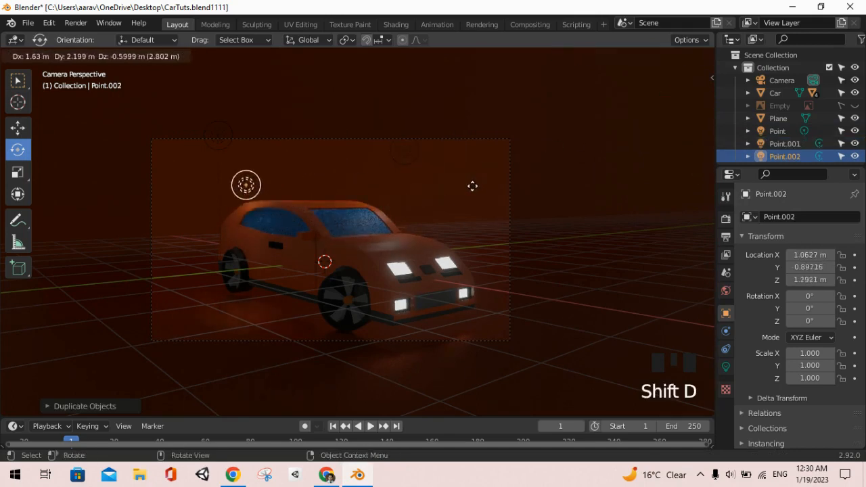
click(479, 164)
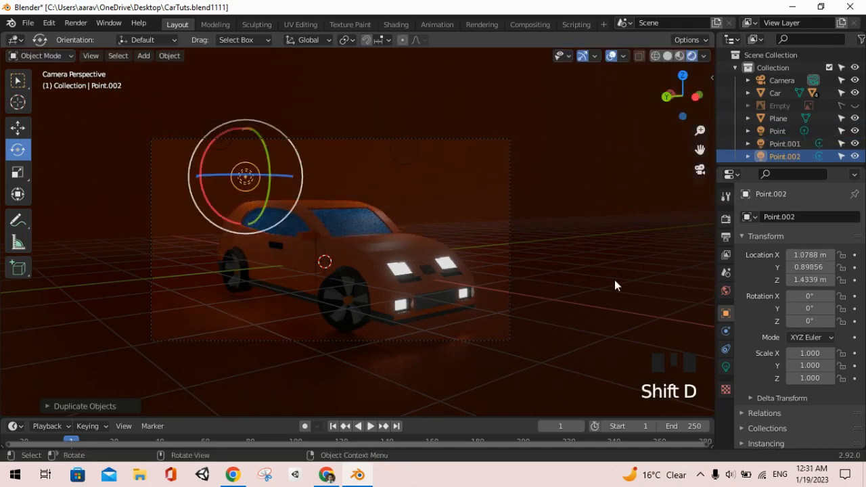
click(609, 281)
key(ctrl+s)
key(alt+Tab)
key(alt+Tab)
- Set the background plane material's metallic to 0 and shift its base color to a brighter, more yellowish orange
click(731, 416)
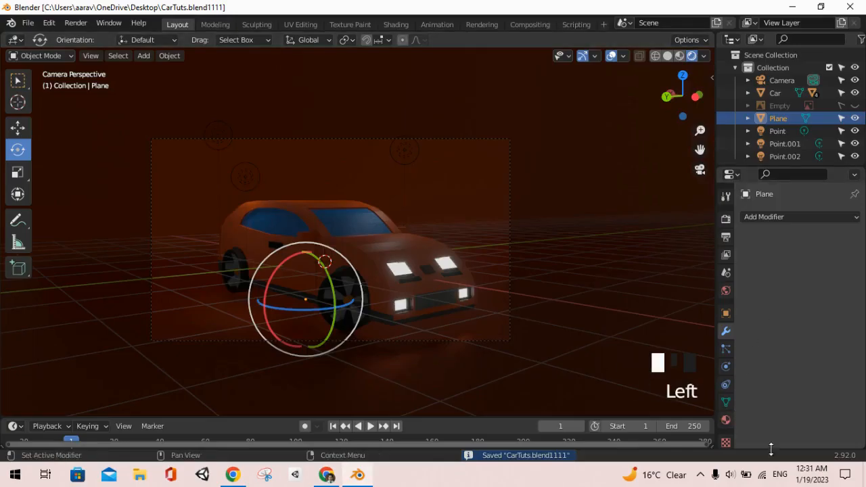
click(726, 420)
scroll(786, 367, down, 2)
scroll(787, 367, down, 2)
click(742, 386)
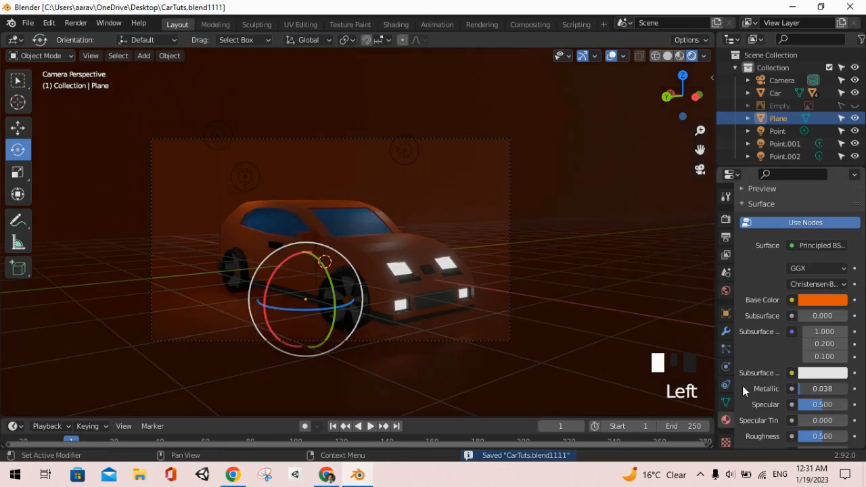
click(811, 299)
drag(836, 129, 835, 96)
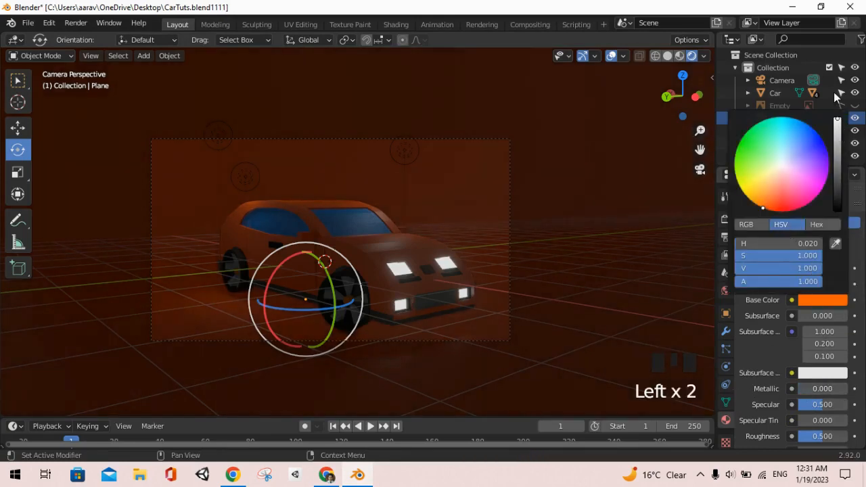
drag(757, 203, 725, 256)
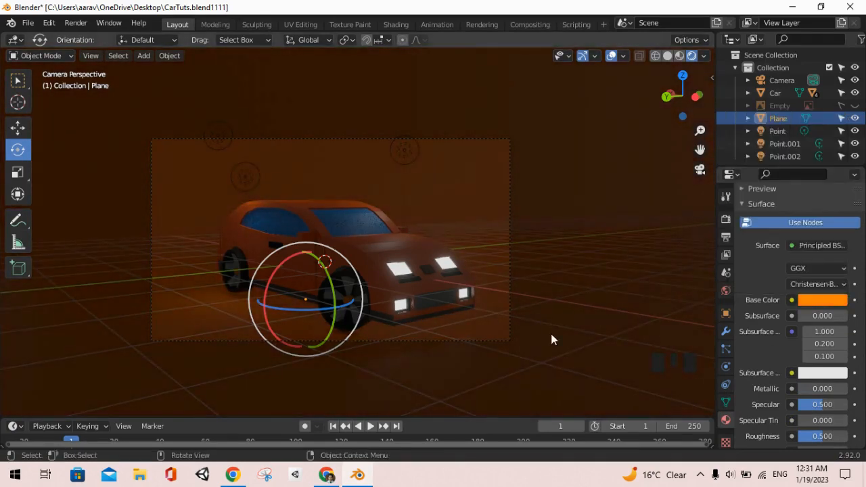
- Duplicate the point light above the car's far side and place the copy high above the car
middle_drag(492, 327, 512, 336)
click(422, 145)
middle_drag(441, 200, 513, 236)
key(shift+d)
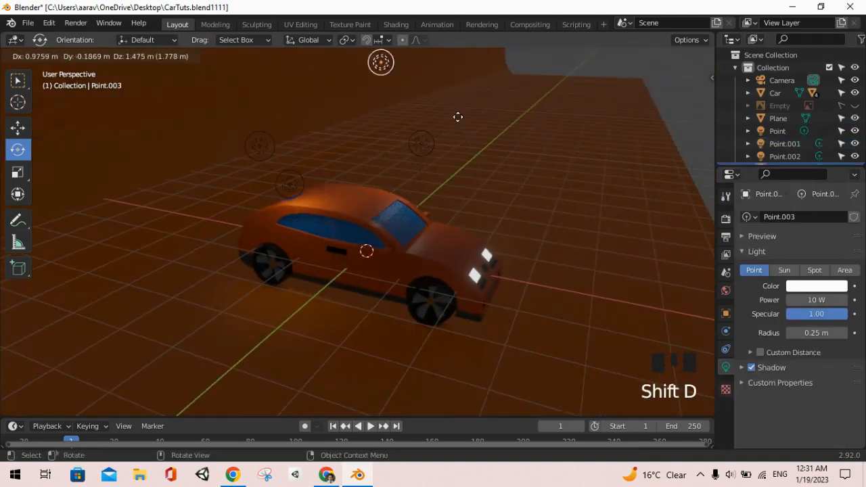
click(452, 129)
- Set the new overhead light's power to 200 W, save the file, and check the lighting through the camera
drag(797, 299, 428, 322)
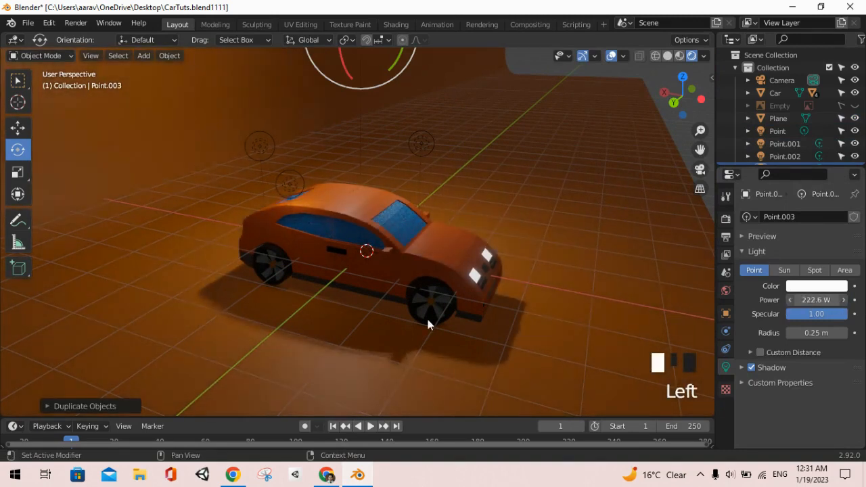
click(811, 300)
text(200)
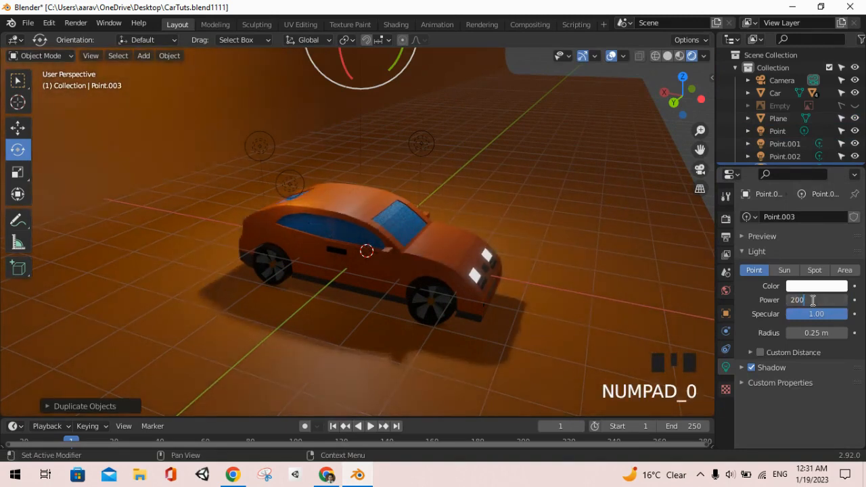
key(Return)
key(ctrl+s)
middle_drag(600, 309, 561, 291)
key(KP_0)
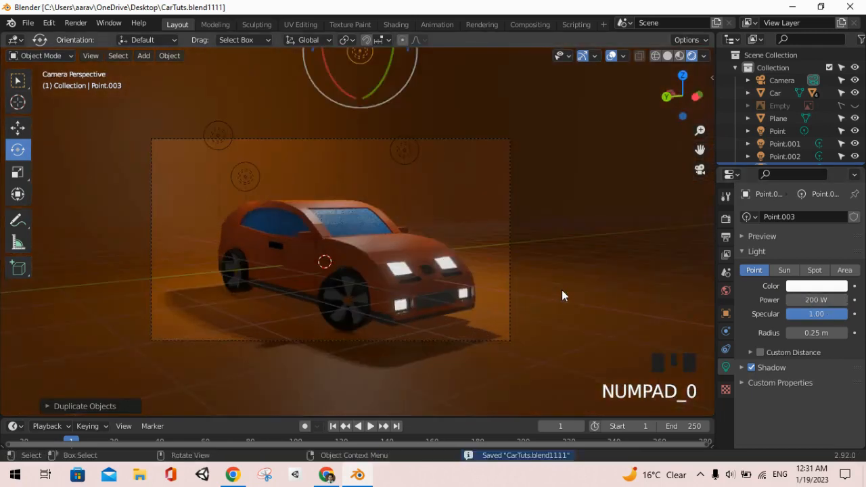
- Reposition the Point.001 light above the far side of the car, beside the windshield
click(552, 374)
click(601, 150)
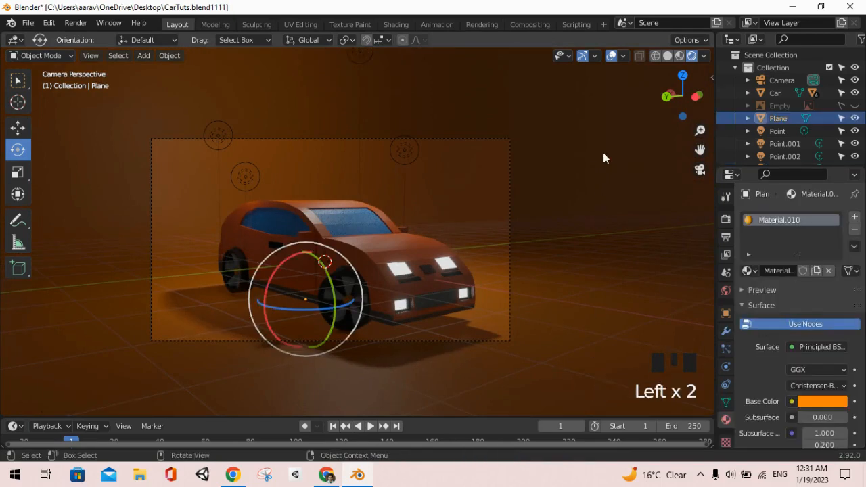
click(411, 159)
key(g)
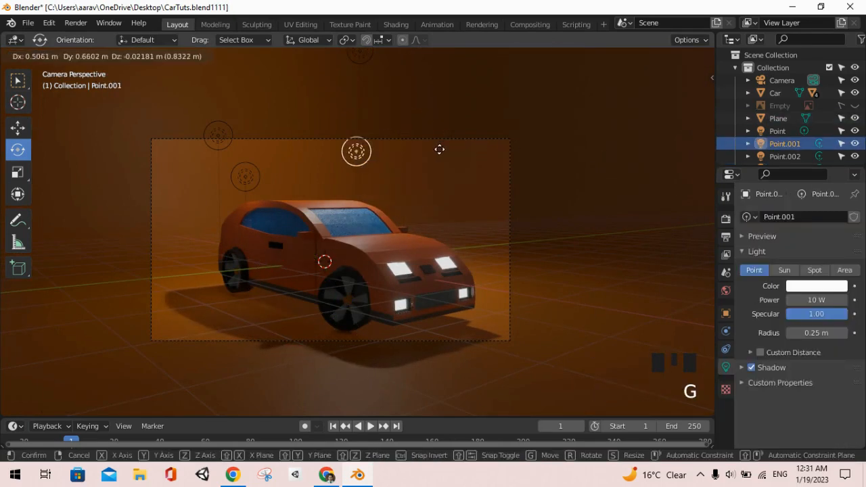
click(389, 147)
middle_drag(388, 147, 435, 228)
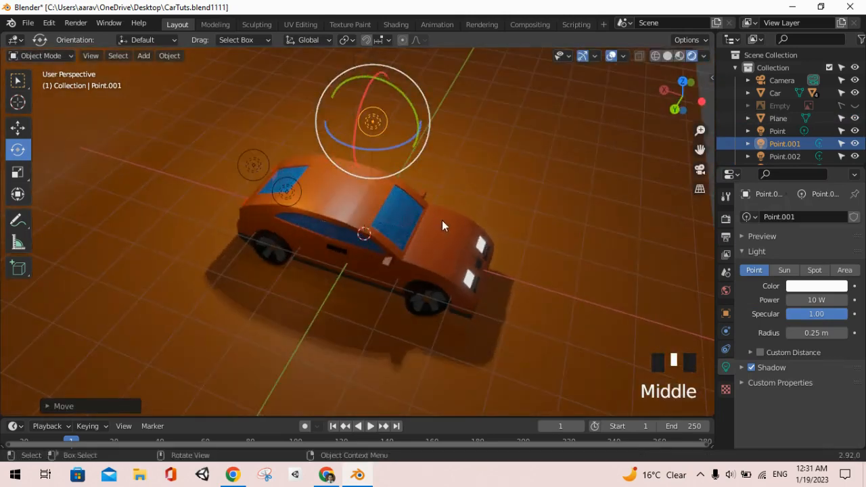
key(g)
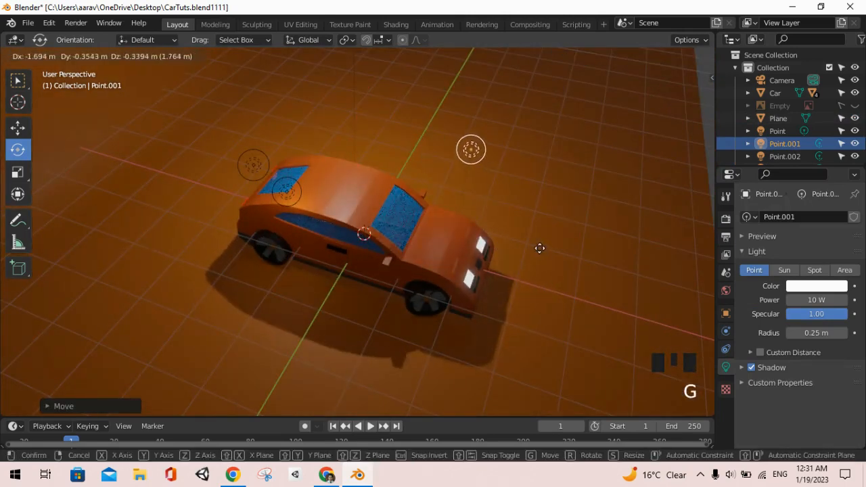
click(541, 247)
middle_drag(421, 241, 472, 224)
key(g)
click(456, 227)
- Try moving the Point.002 light closer to the car's roof, check the camera view, and undo the move
click(320, 138)
key(g)
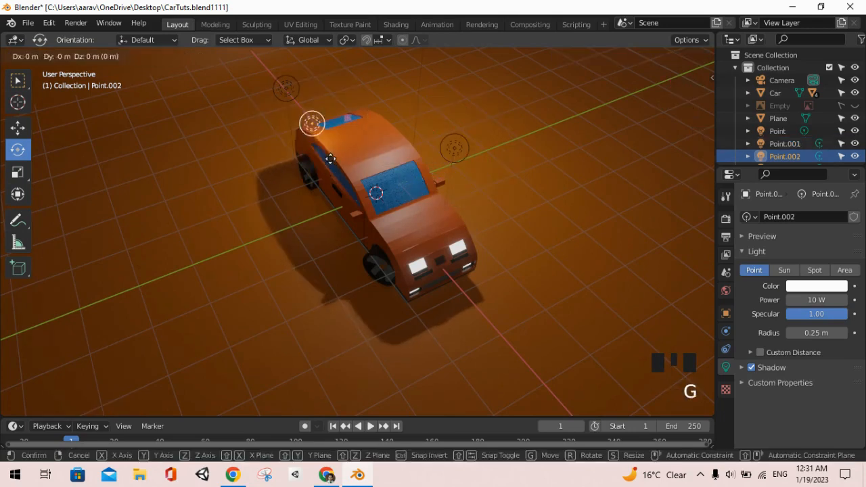
click(348, 172)
middle_drag(348, 168, 349, 145)
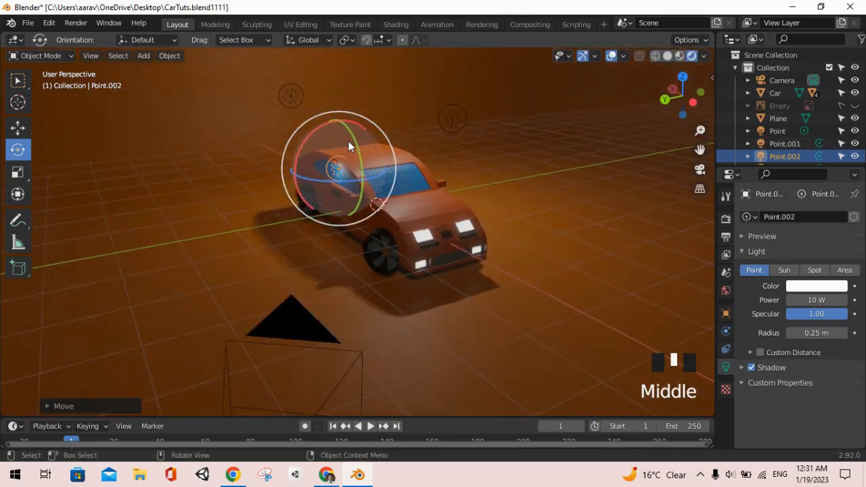
key(KP_0)
key(ctrl+z)
- Save the file and render the image from the camera view
click(539, 176)
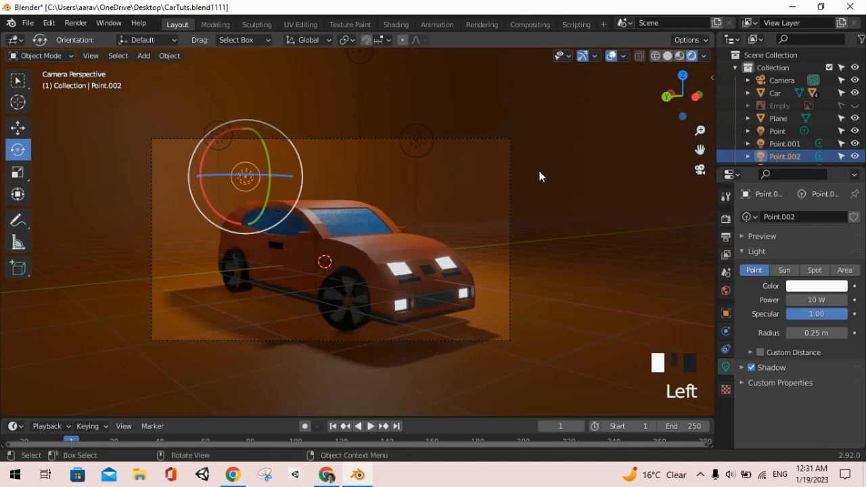
key(ctrl+s)
scroll(458, 209, up, 1)
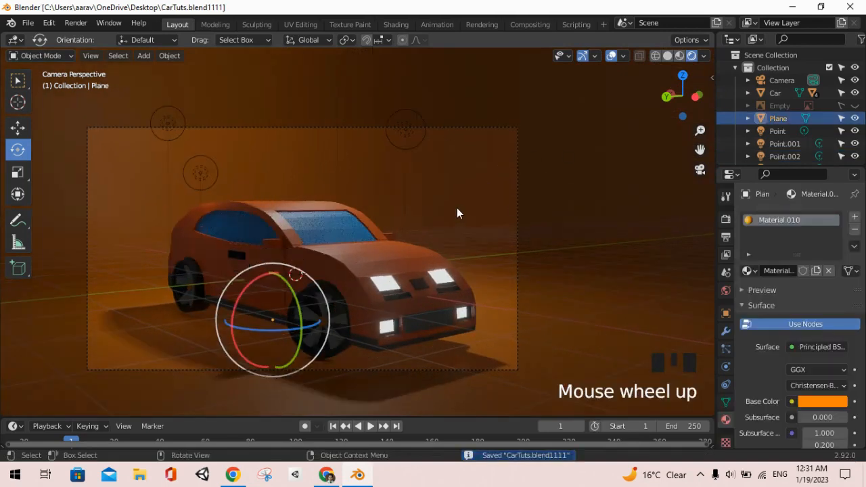
key(alt+Tab)
key(alt+Tab)
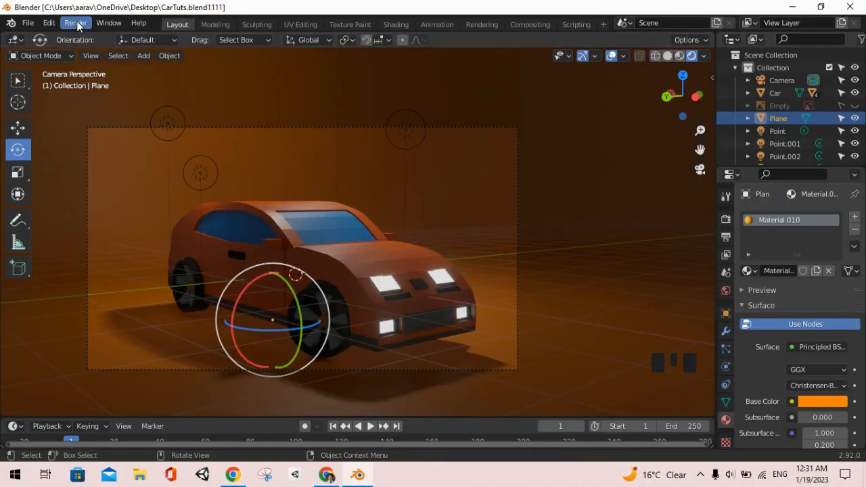
click(75, 27)
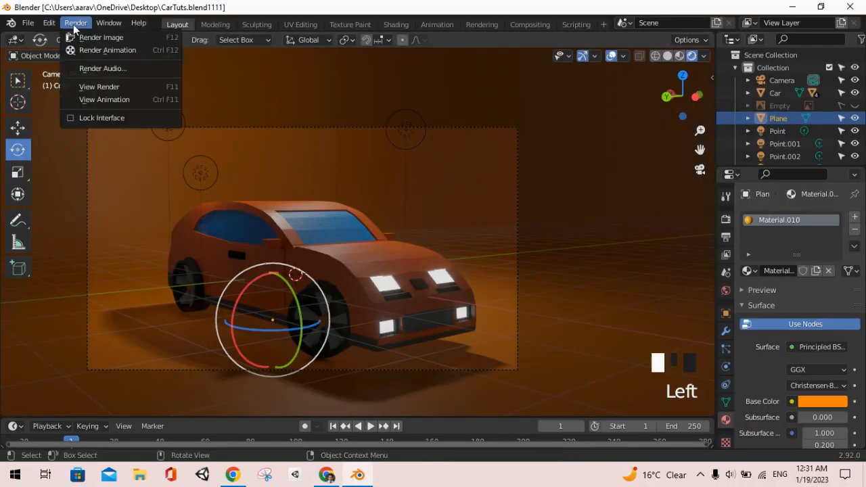
click(94, 37)
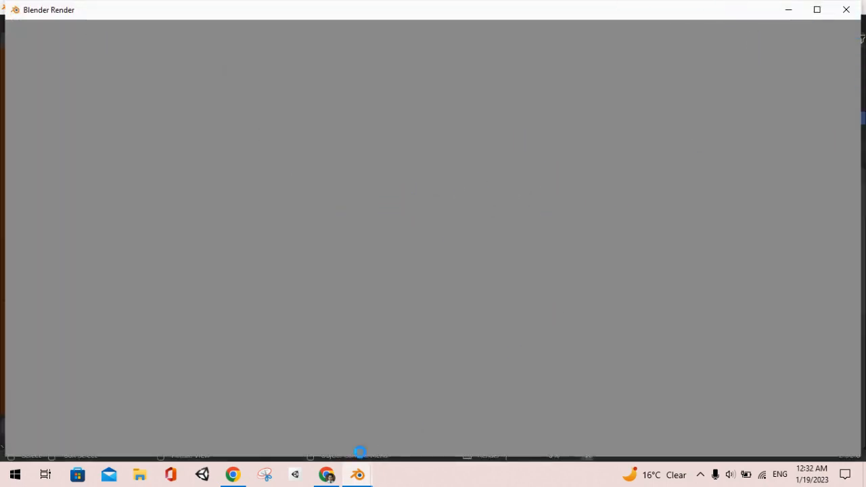
- Examine the finished render of the car and close the render window
mouse_move(357, 474)
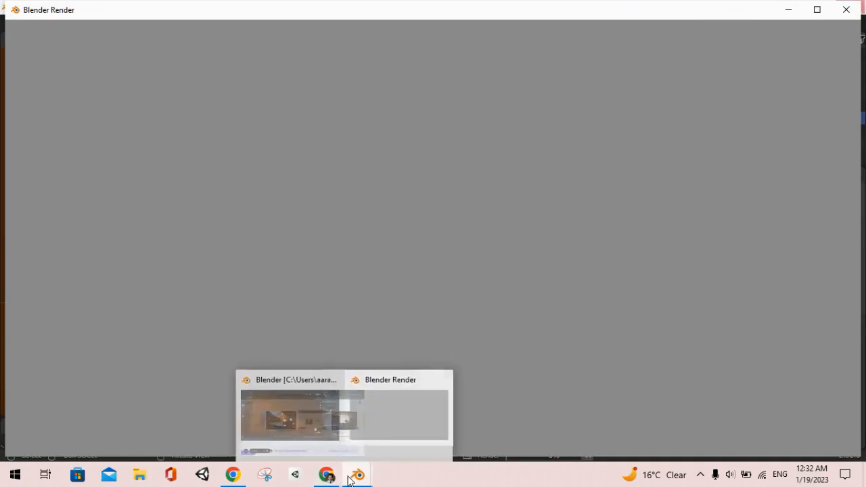
click(321, 439)
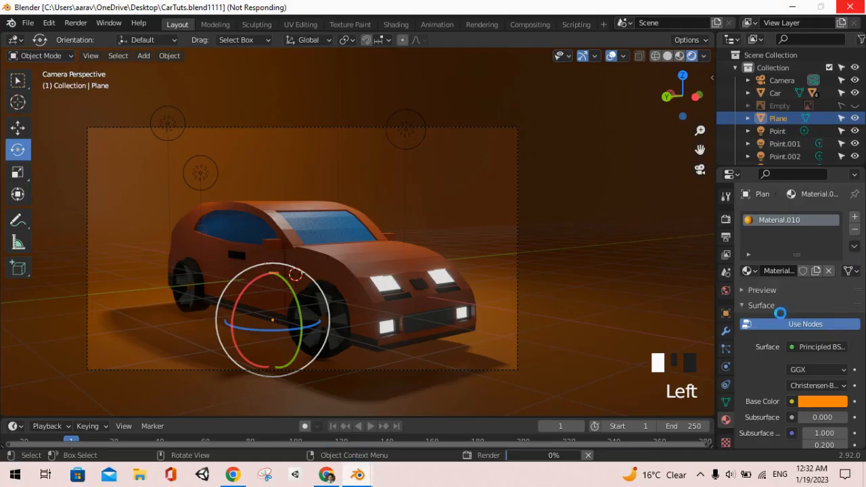
mouse_move(368, 479)
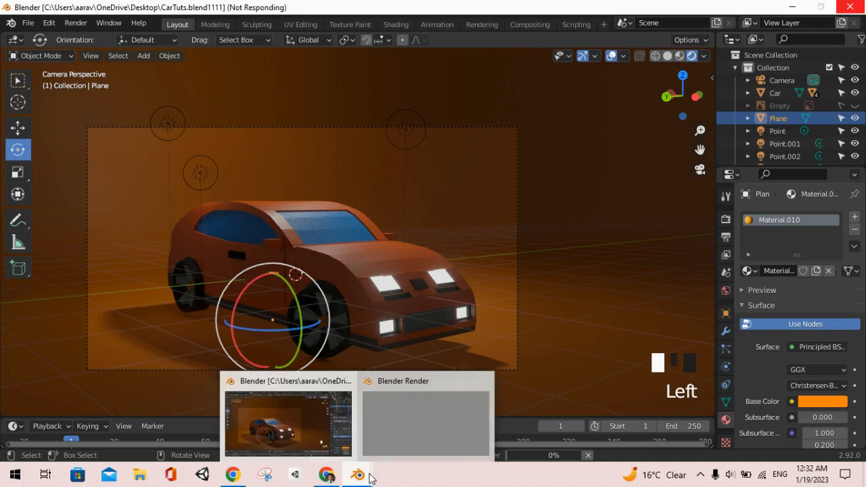
click(484, 381)
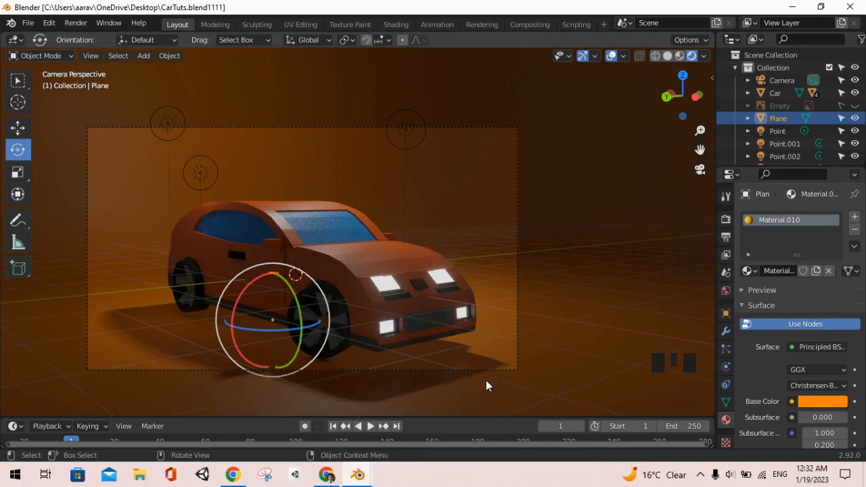
mouse_move(356, 480)
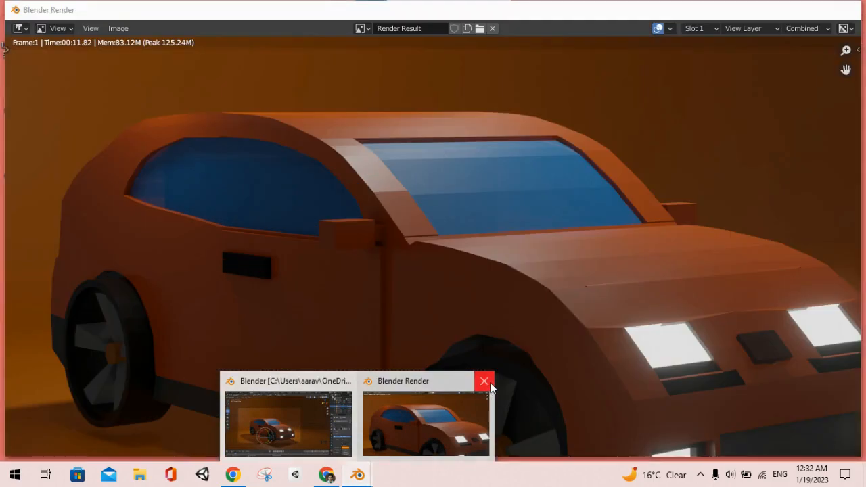
click(485, 382)
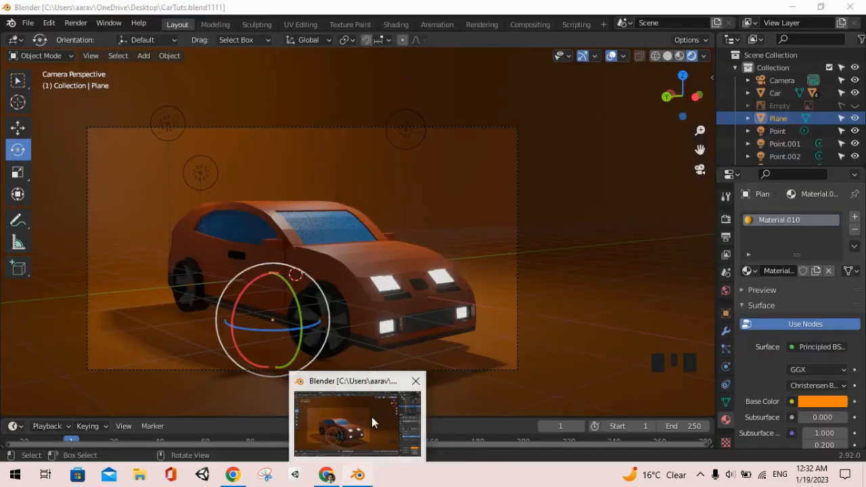
- Change the render engine to Cycles and save the file
click(725, 220)
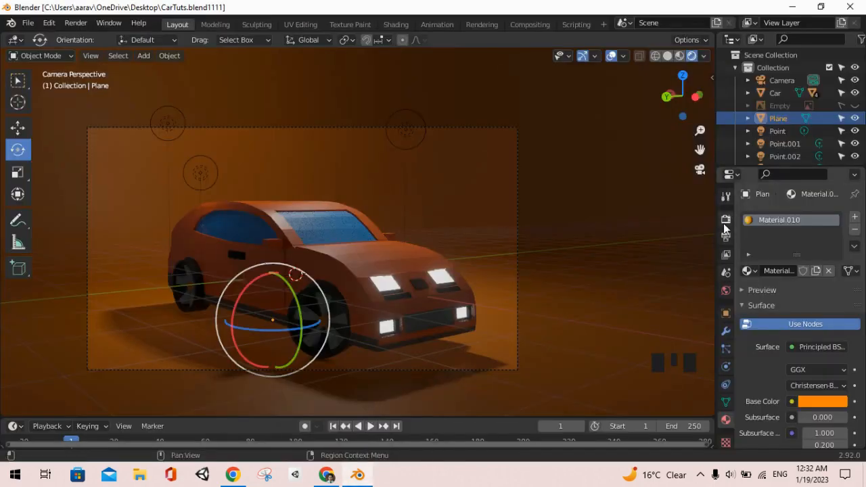
click(806, 216)
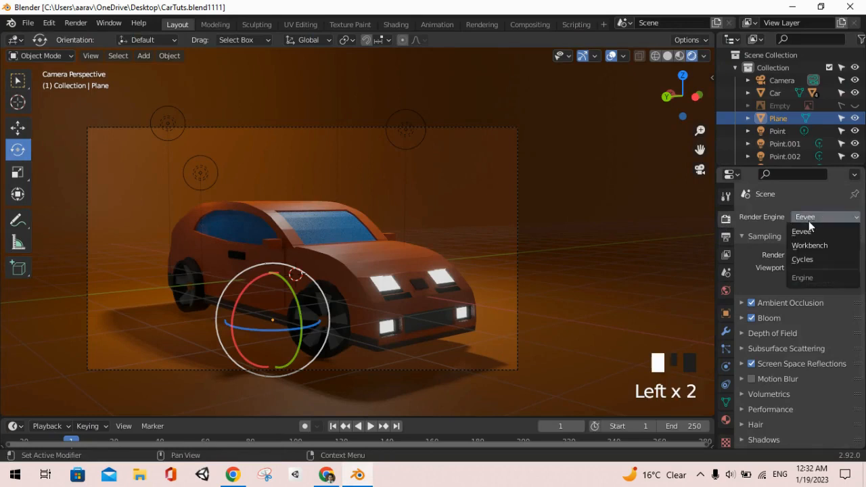
click(811, 257)
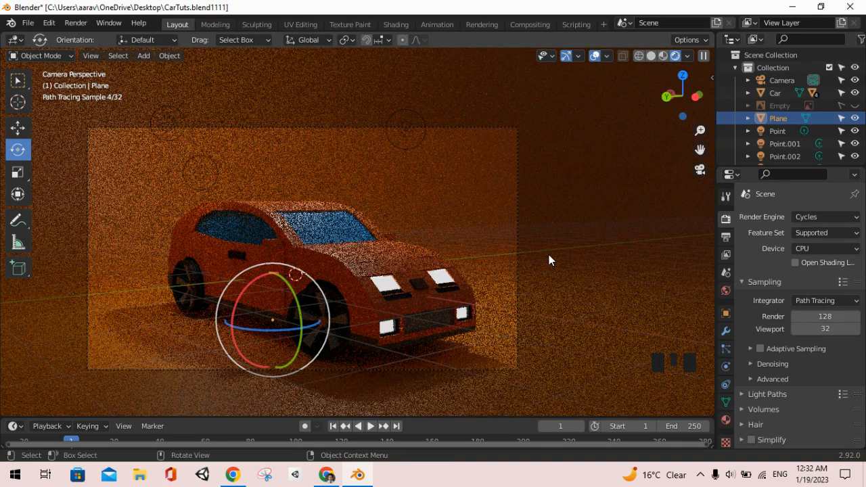
key(ctrl+s)
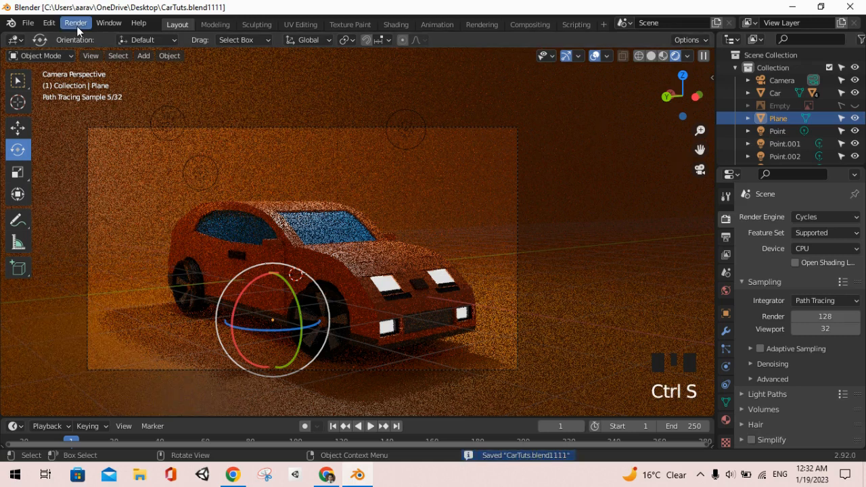
- Start rendering the image and switch to the Loom video library in Chrome
click(77, 26)
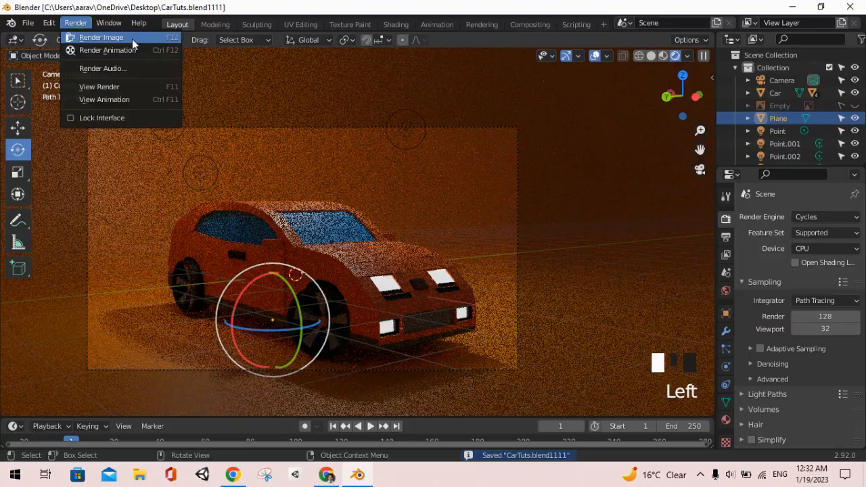
click(332, 476)
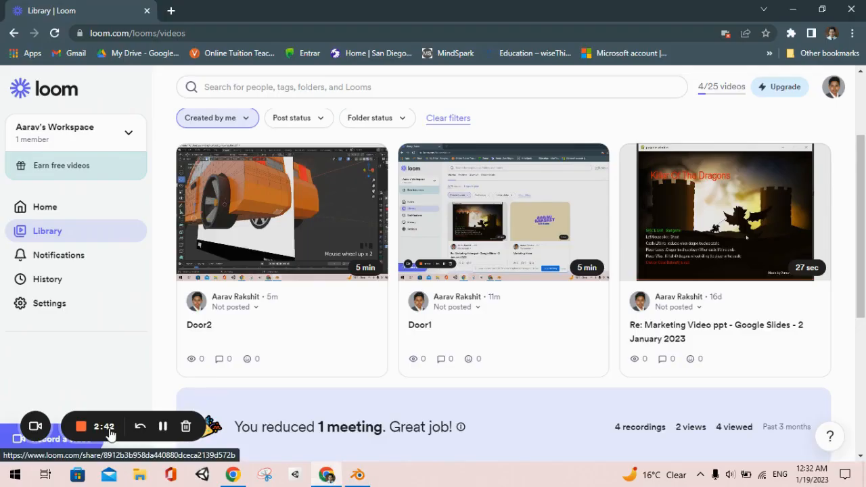